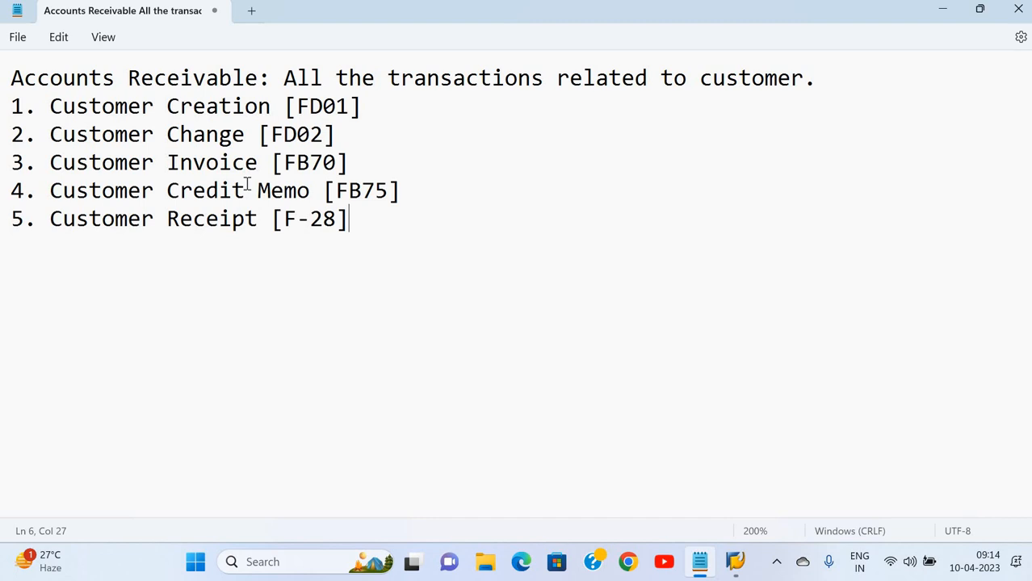
Switch to SAP Easy Access and expand Accounting > Financial Accounting > Accounts Receivable > Master Records
left_click(208, 229)
left_click(383, 115)
key("alt+Tab")
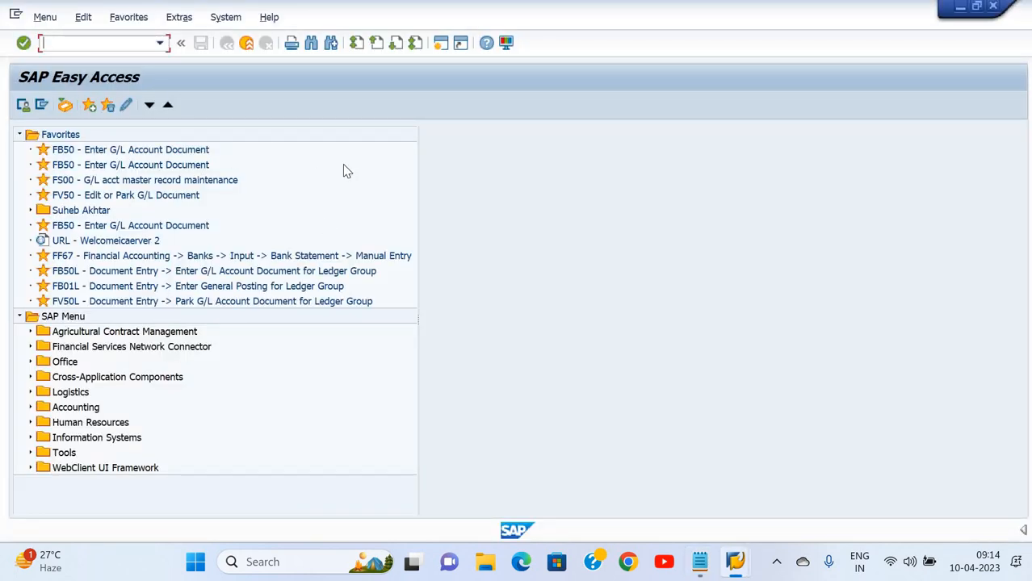
left_click(30, 408)
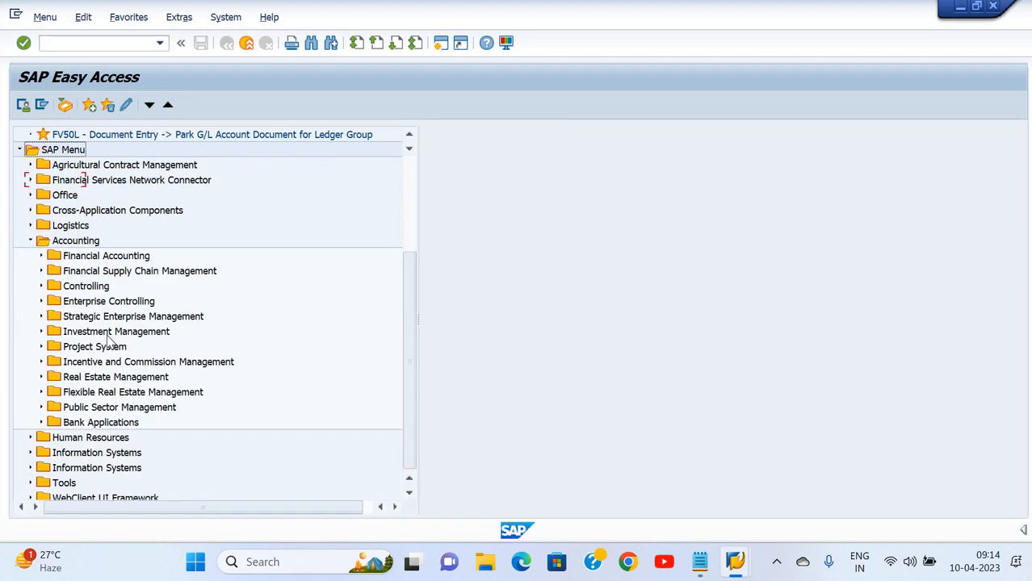
left_click(41, 271)
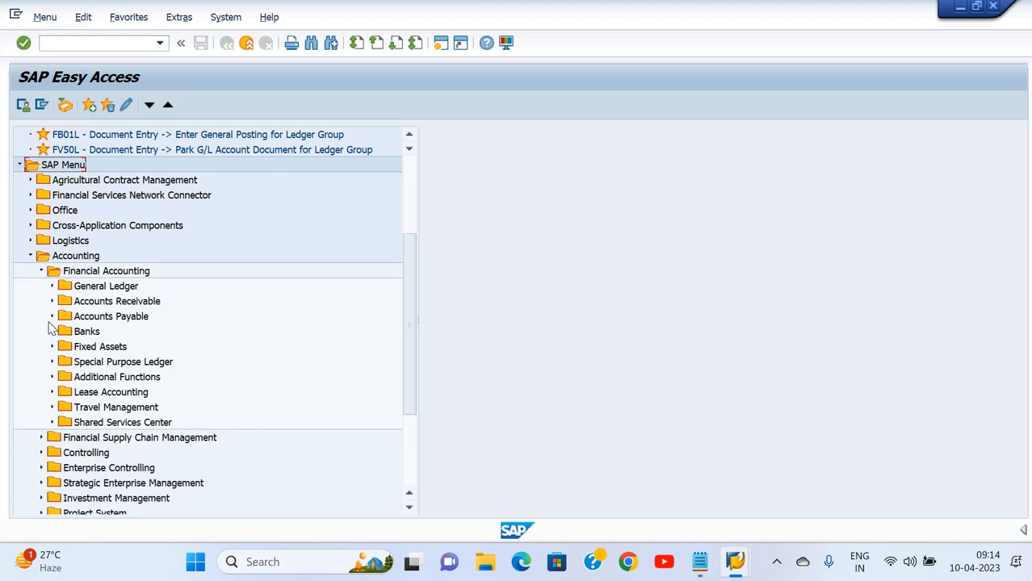
left_click(51, 302)
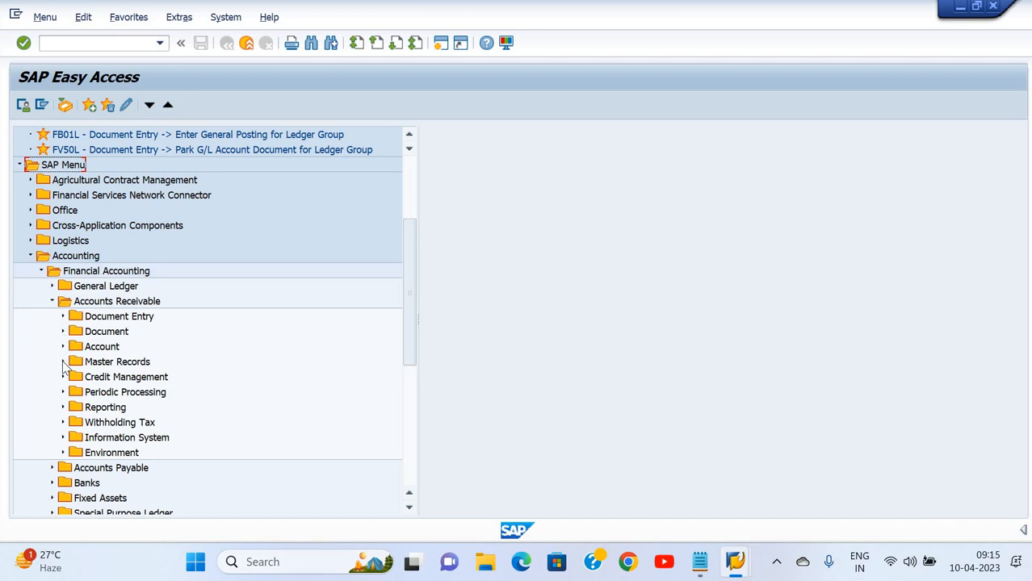
left_click(63, 363)
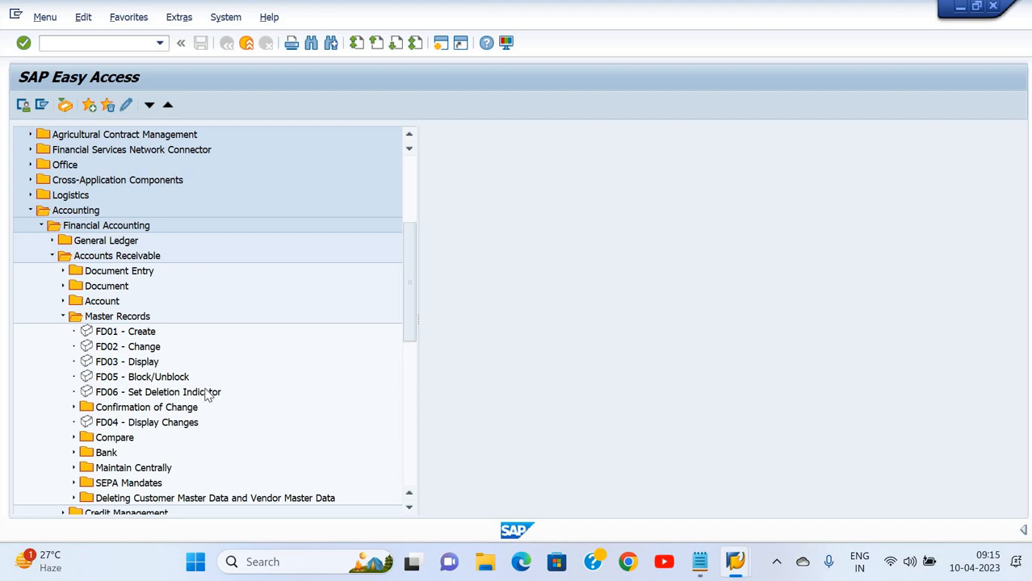
scroll(206, 394, "up", 5)
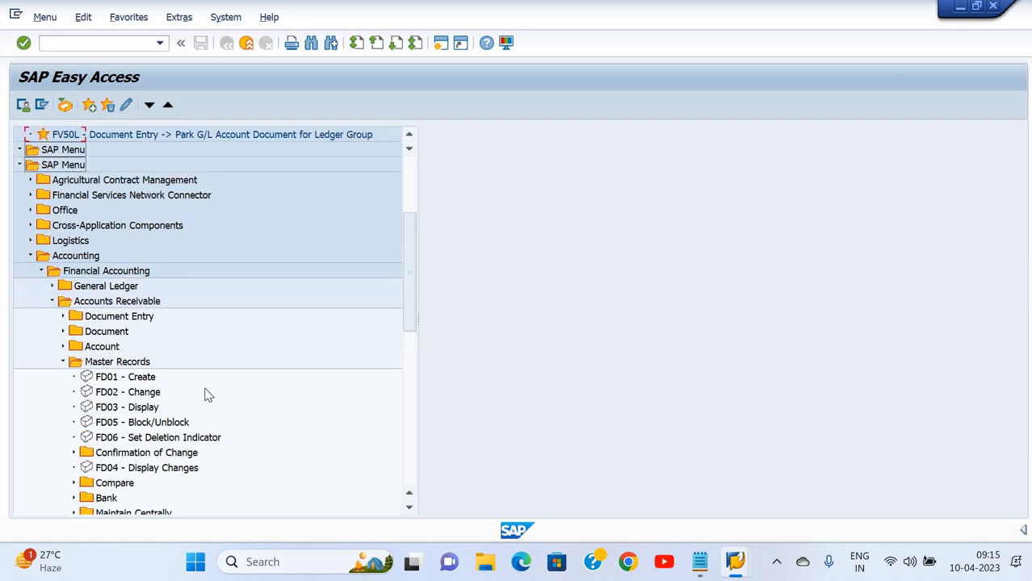
left_click(111, 44)
Run FD01 with account group Customer and company code 1000, leaving the customer number blank
type("FD01")
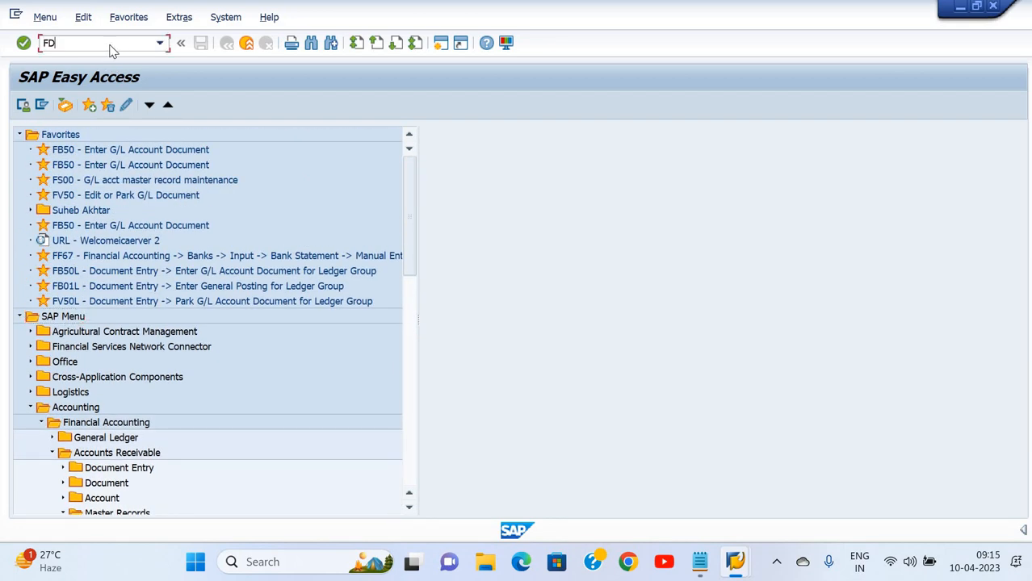
key("Return")
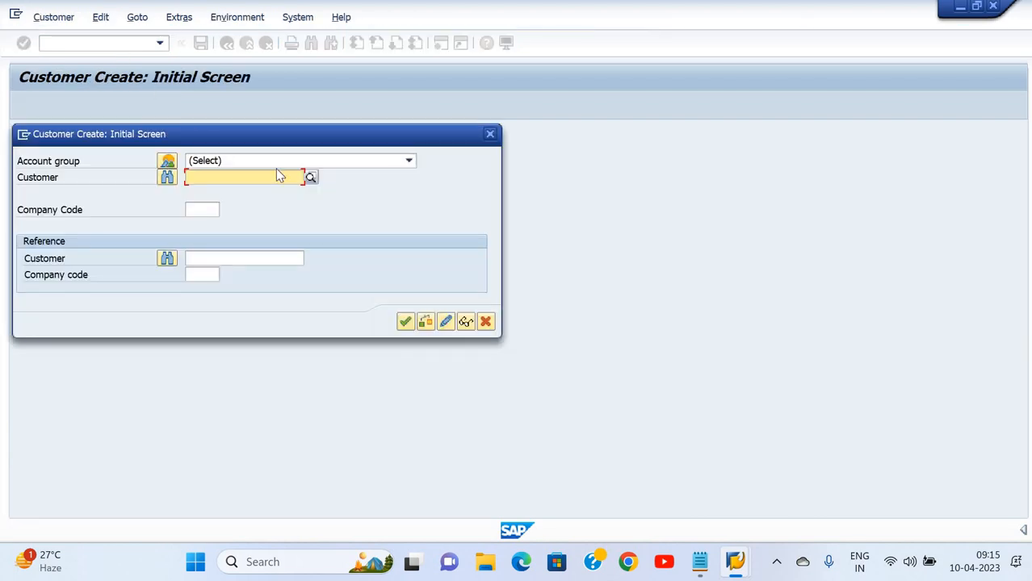
left_click(361, 163)
key("Down")
key("Down")
key("Down")
key("Down")
key("Down")
key("Down")
key("Down")
key("Down")
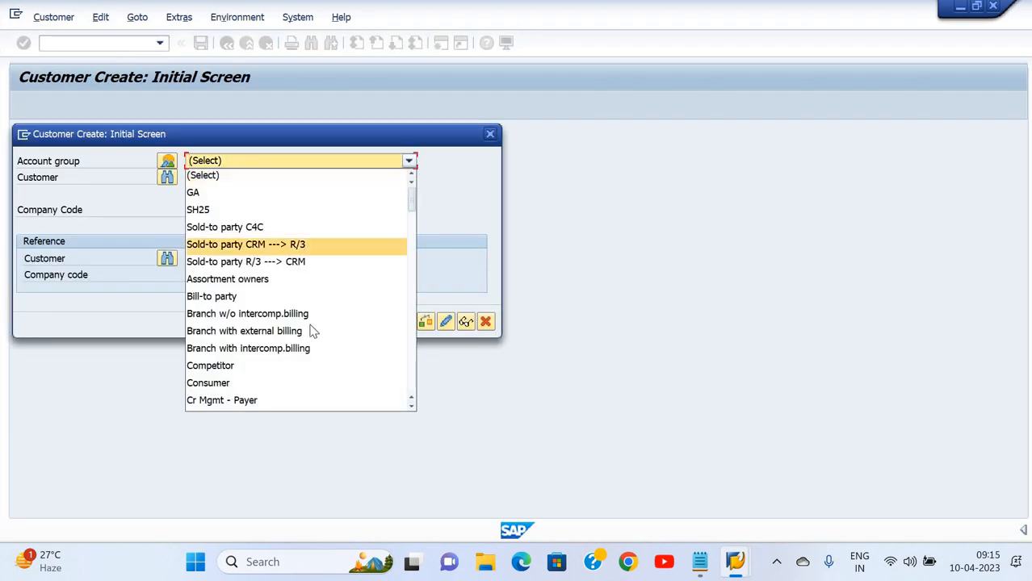
scroll(260, 315, "down", 2)
key("Down")
key("Down")
key("Down")
key("Down")
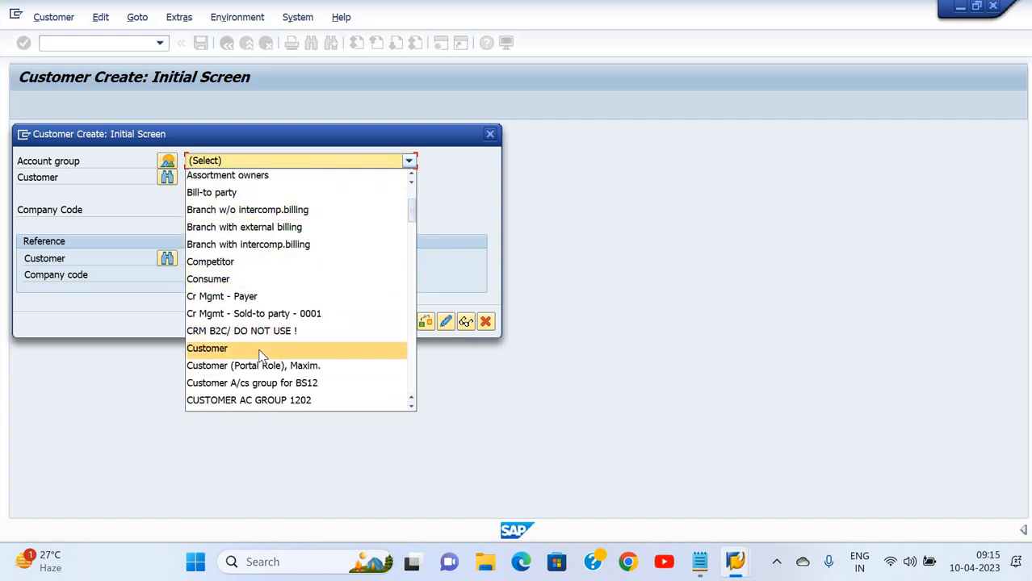
left_click(260, 350)
left_click(227, 179)
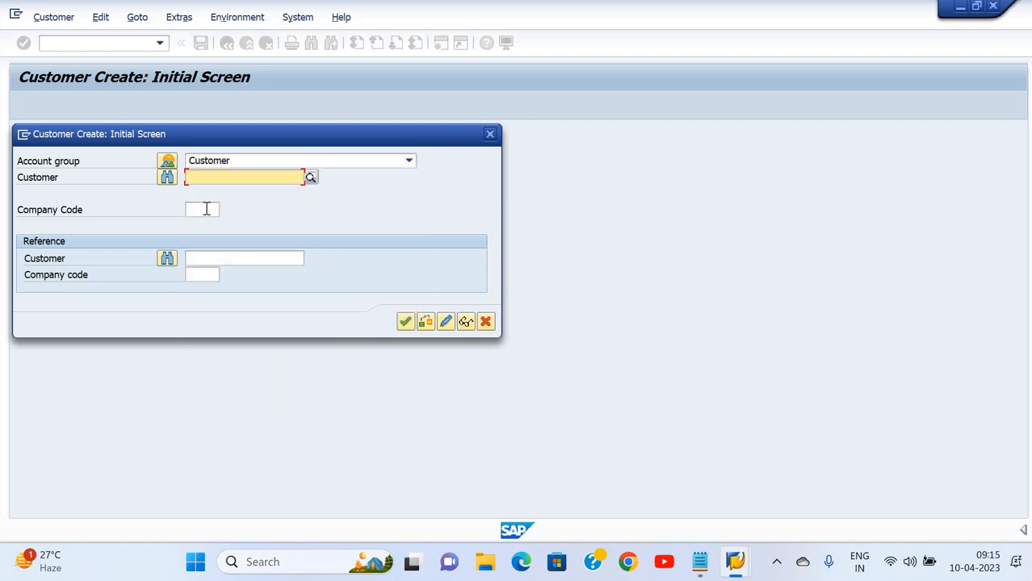
left_click(205, 209)
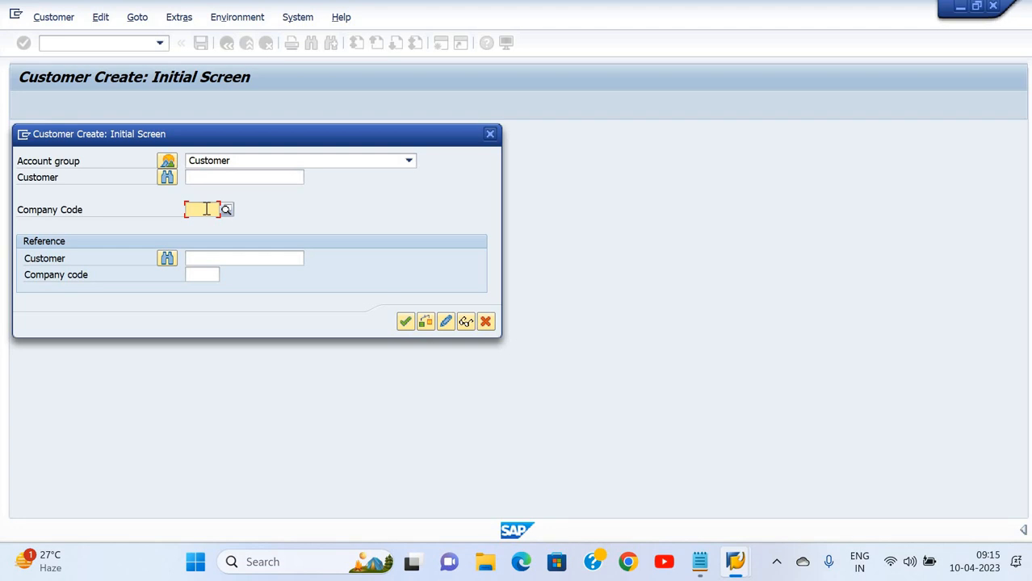
type("1000")
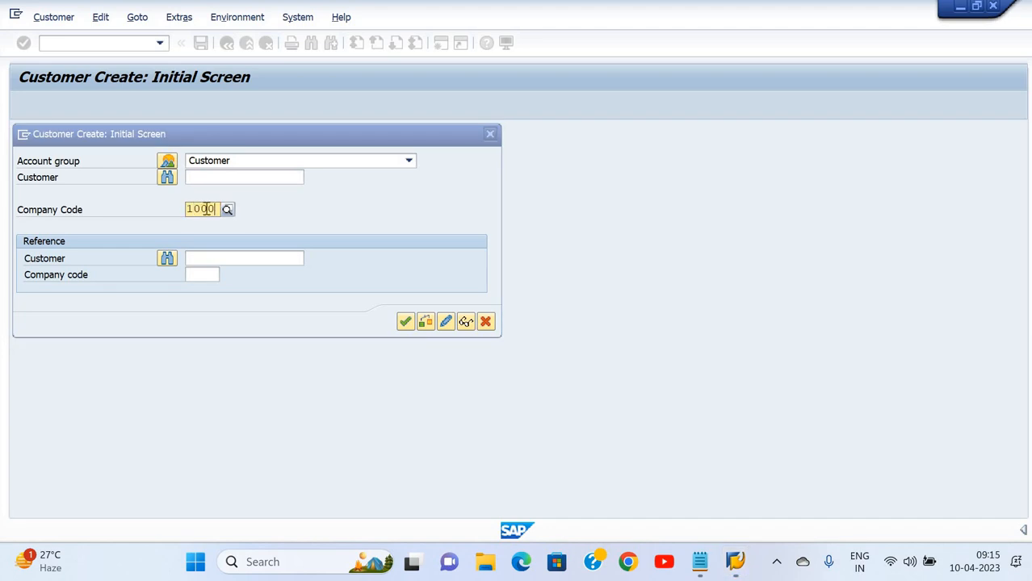
key("Return")
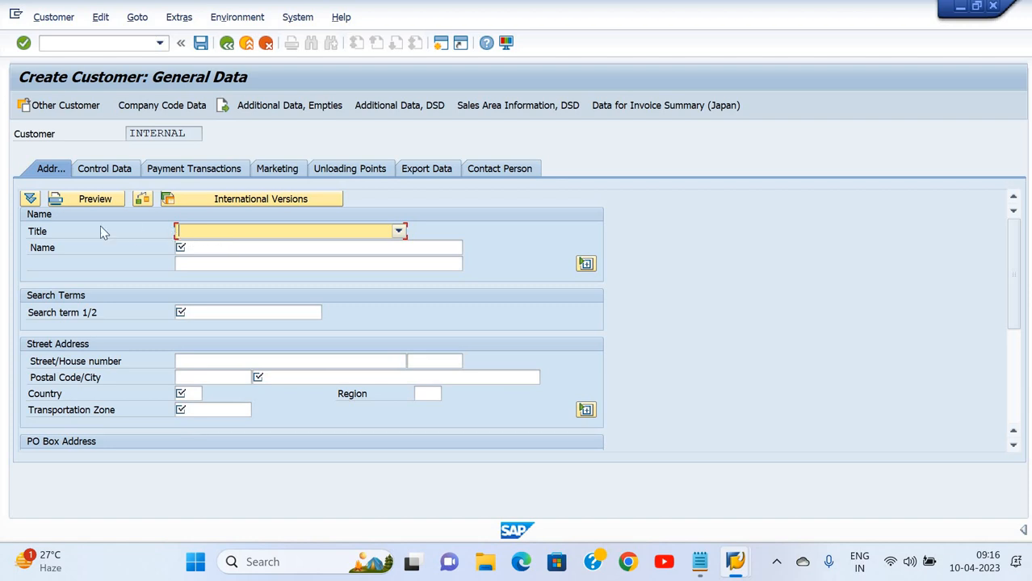
Set the title to Company and the name to RAMA TRADERS
left_click(399, 231)
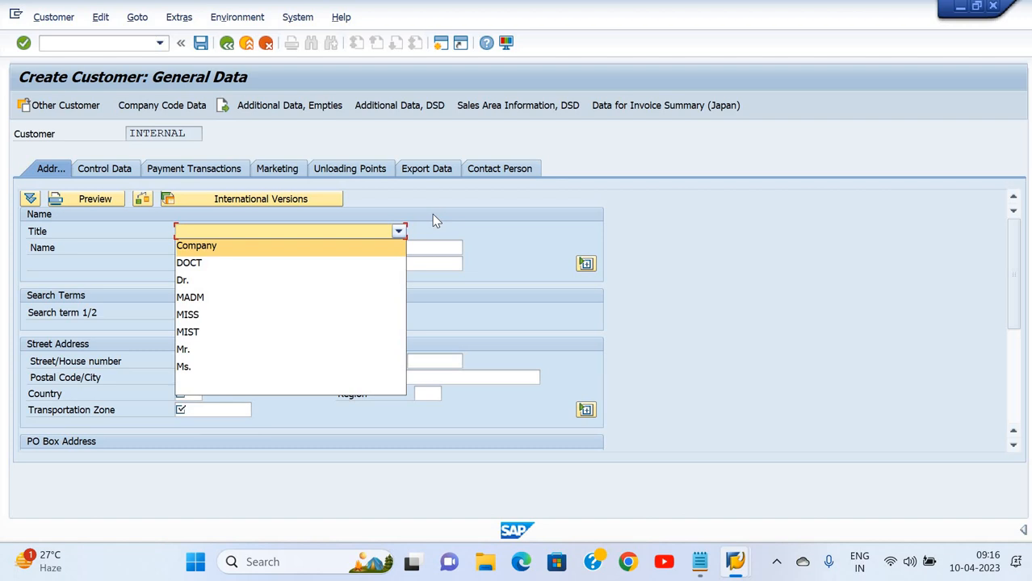
left_click(234, 246)
left_click(234, 249)
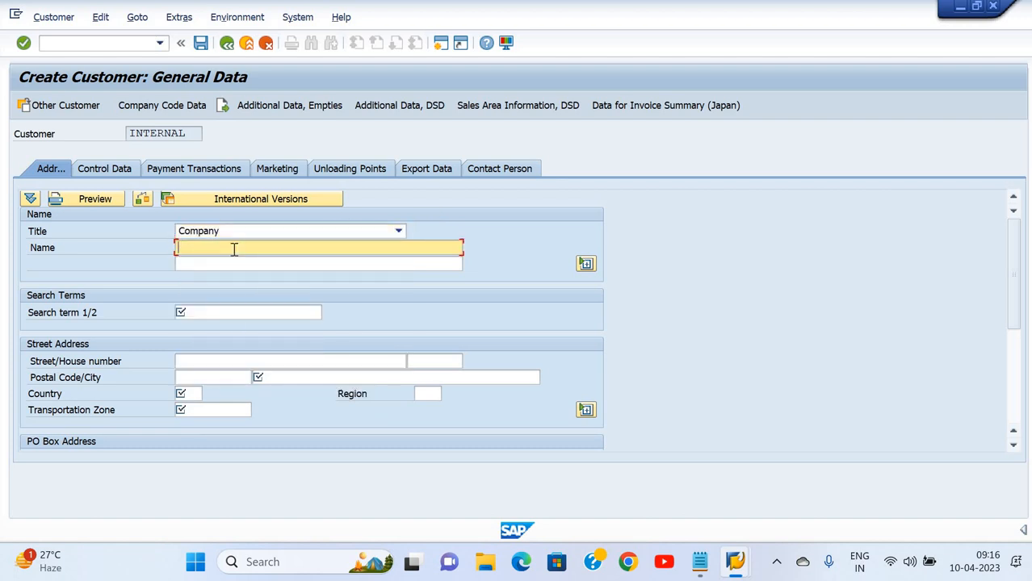
type("rAMA")
key("BackSpace")
key("BackSpace")
key("BackSpace")
key("BackSpace")
key("BackSpace")
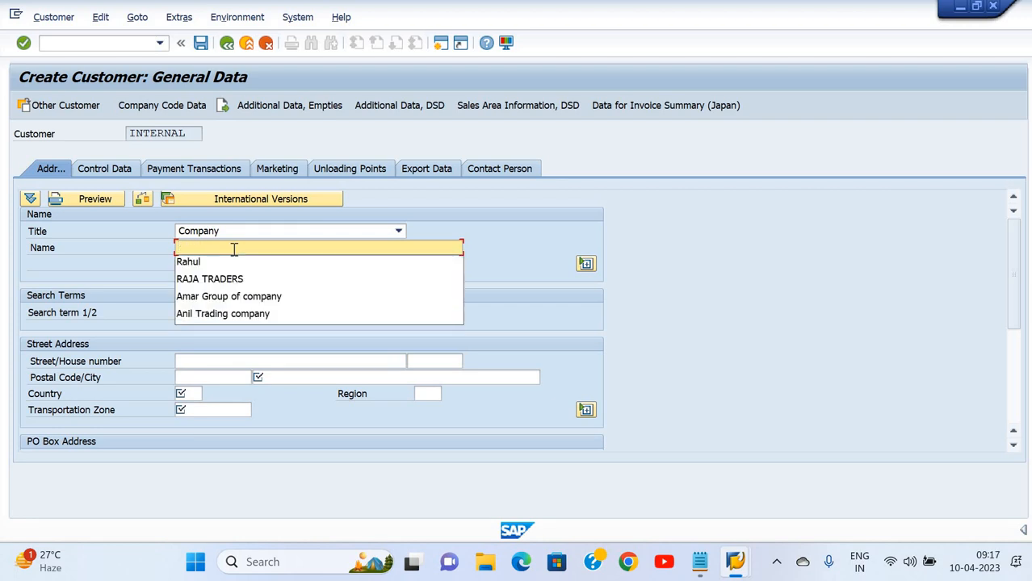
type("RAMA ")
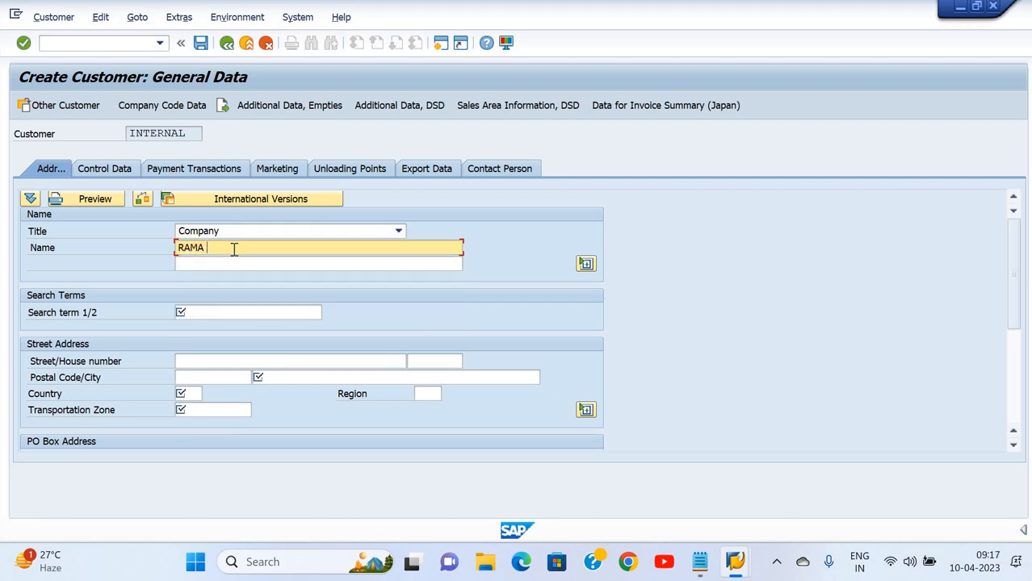
type("TRADERS")
left_click(213, 307)
type("deep")
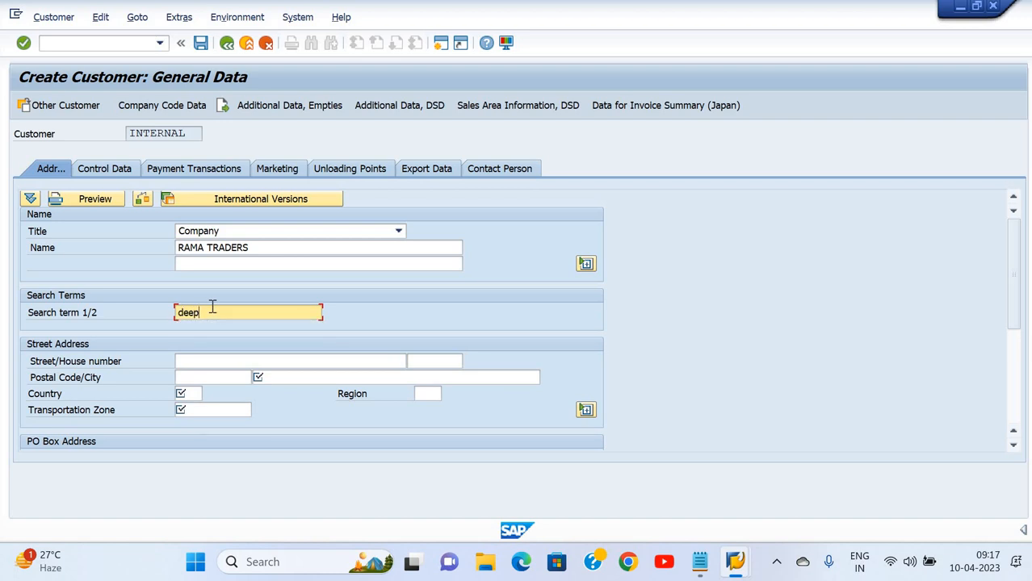
key("Tab")
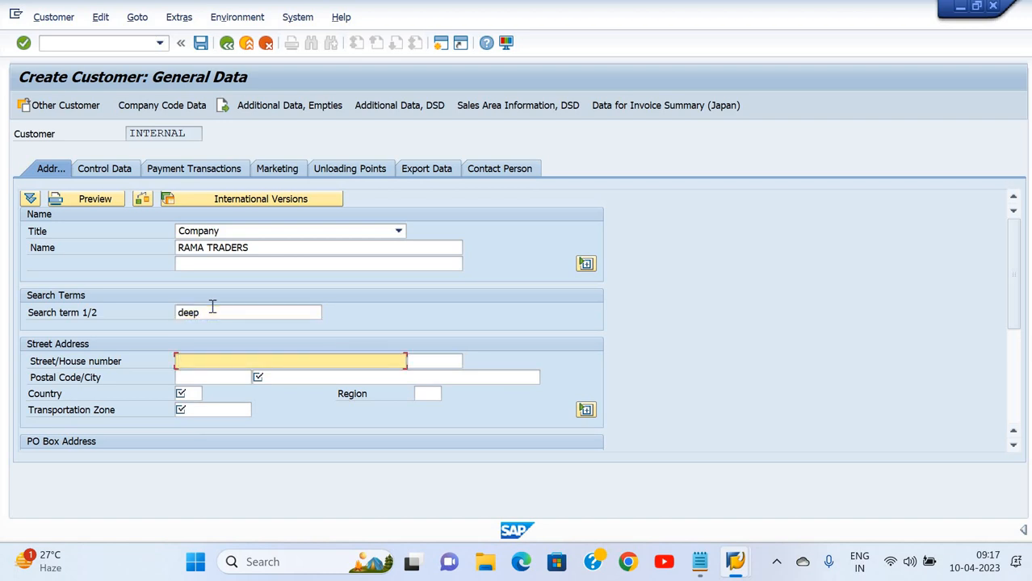
type("durgabari")
key("Tab")
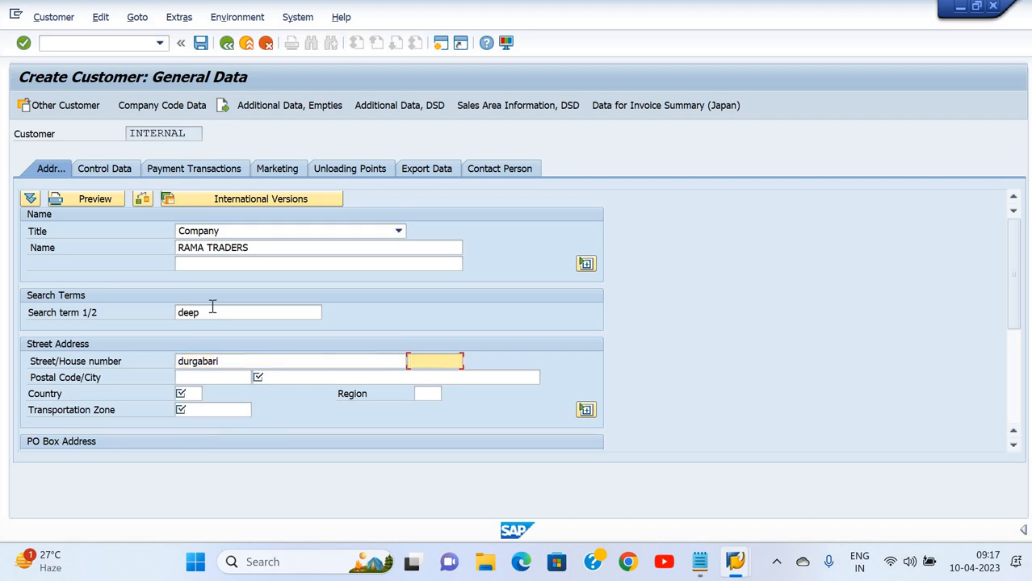
key("Tab")
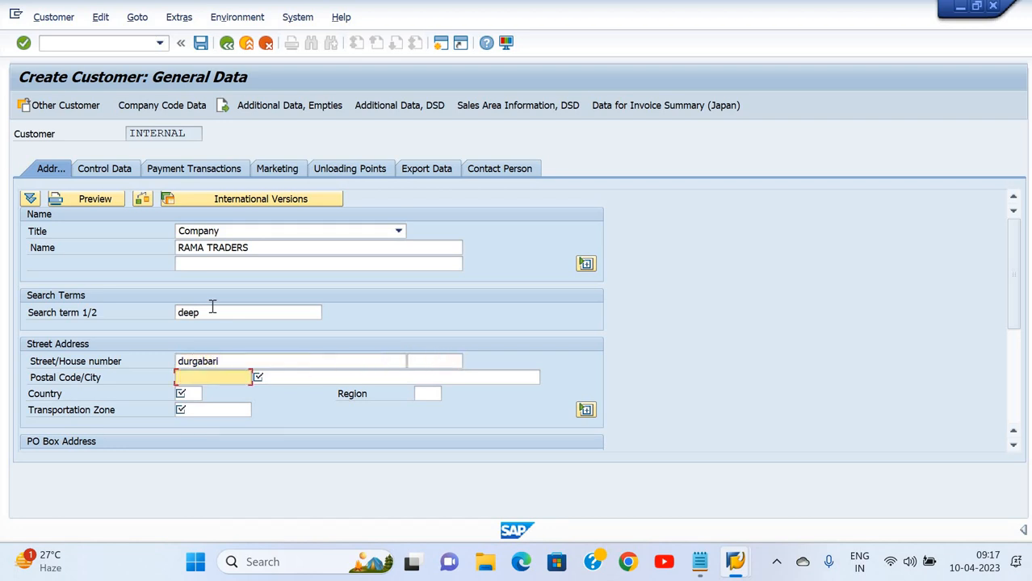
type("273")
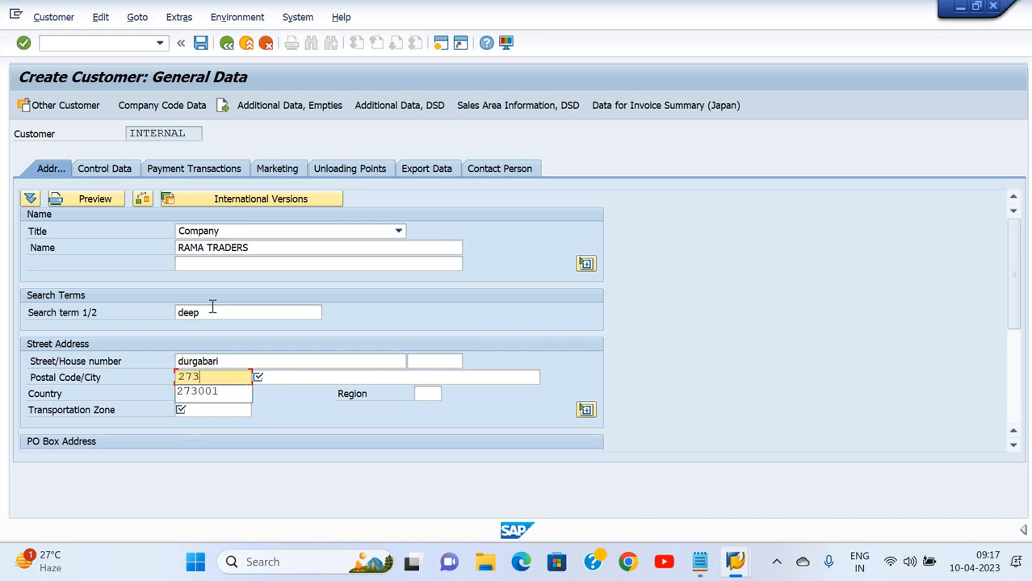
type("001")
key("Tab")
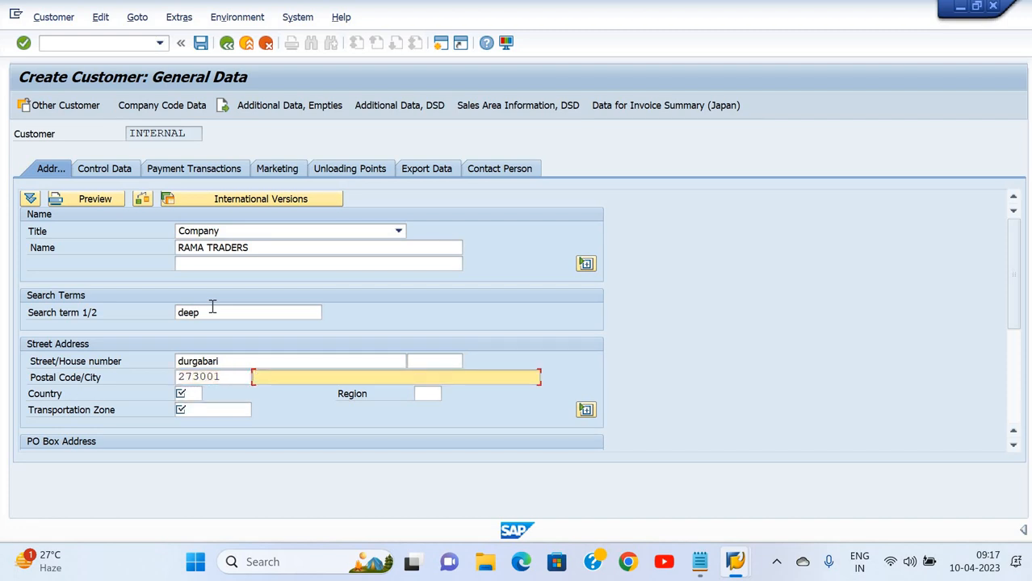
type("gorakhpur")
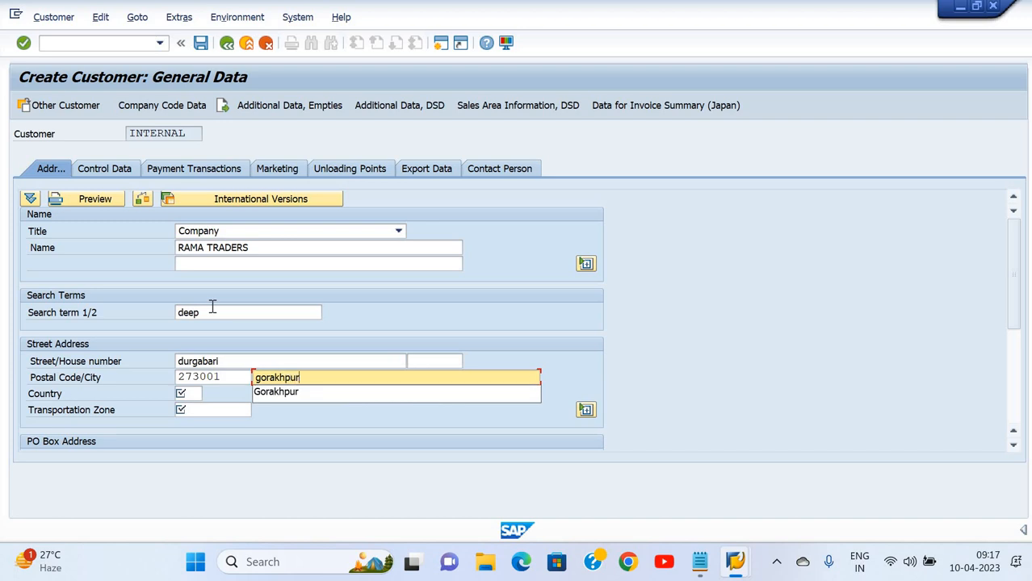
key("Tab")
Set country IN, region 24 and transportation zone SCI_IN, then validate the address
type("in")
key("Tab")
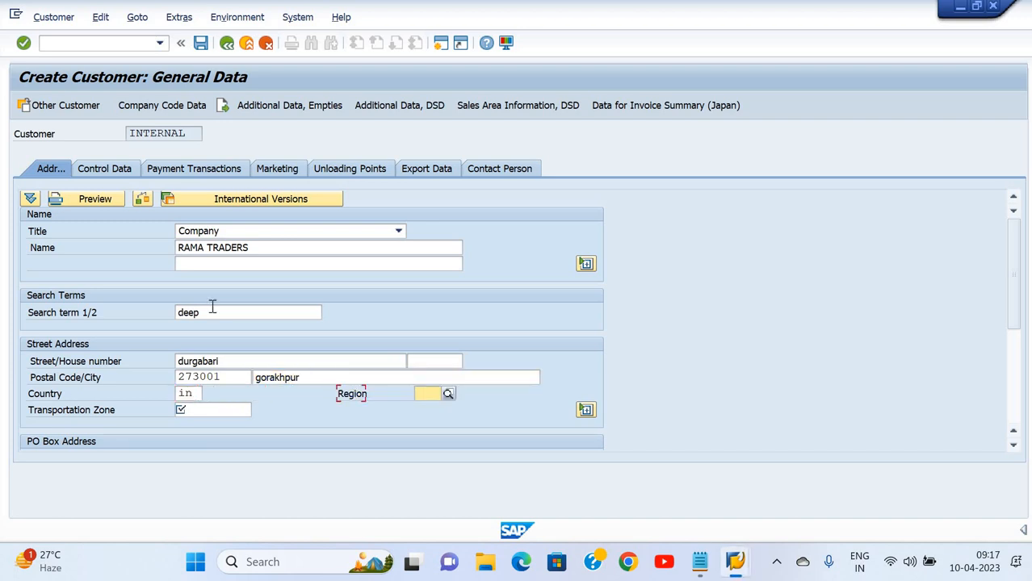
type("24")
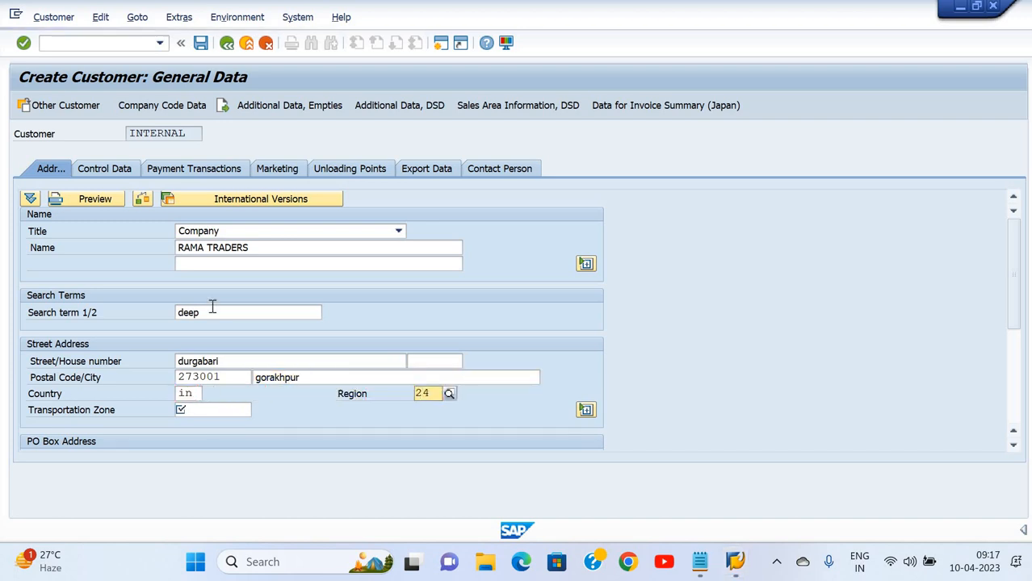
key("Tab")
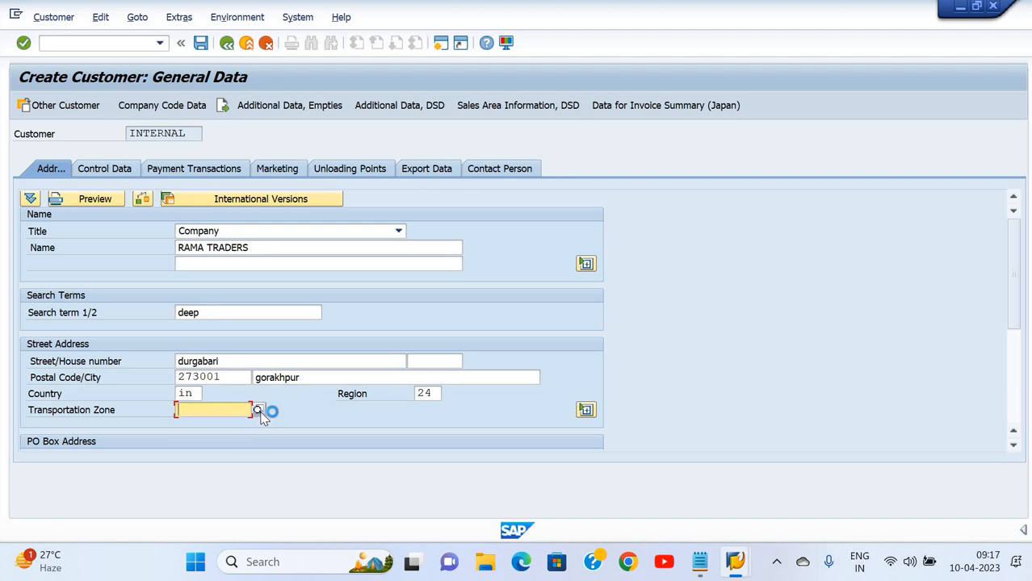
left_click(257, 411)
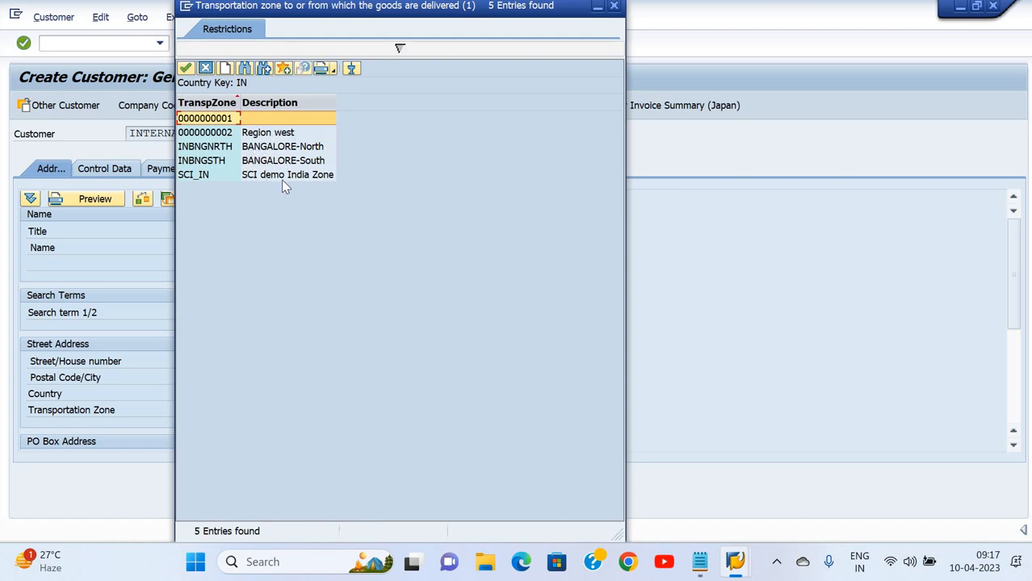
left_click(282, 179)
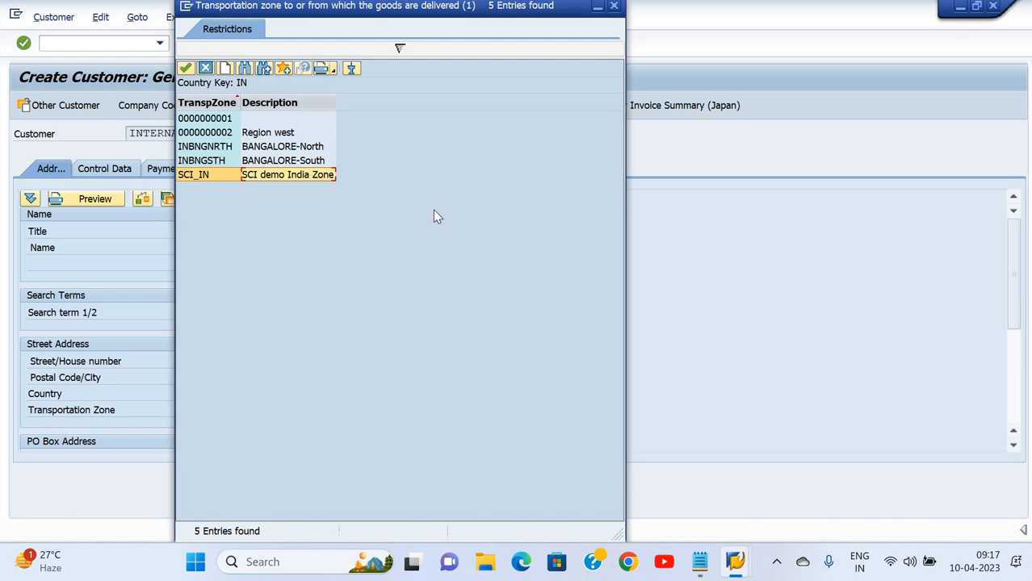
key("Return")
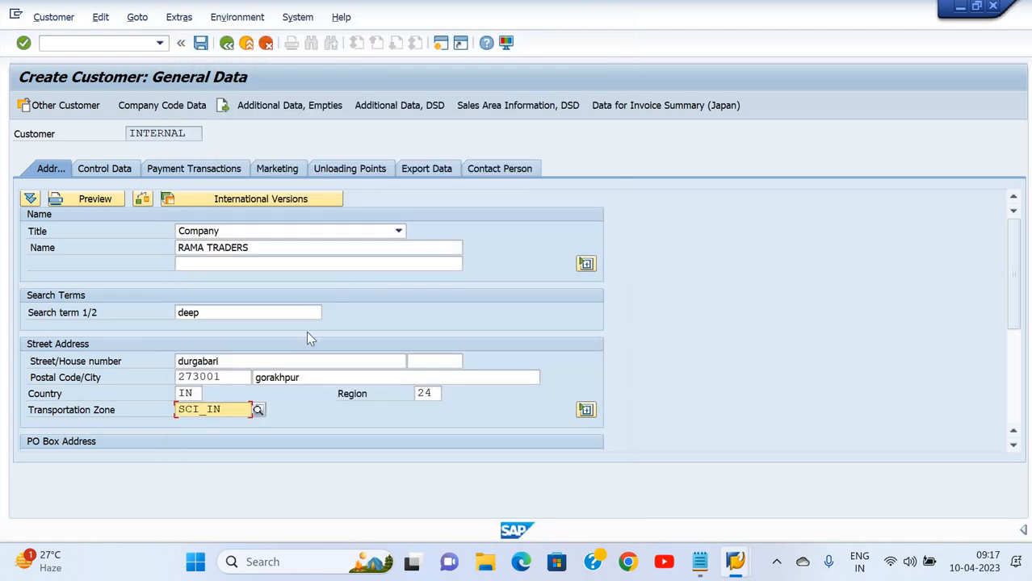
key("Return")
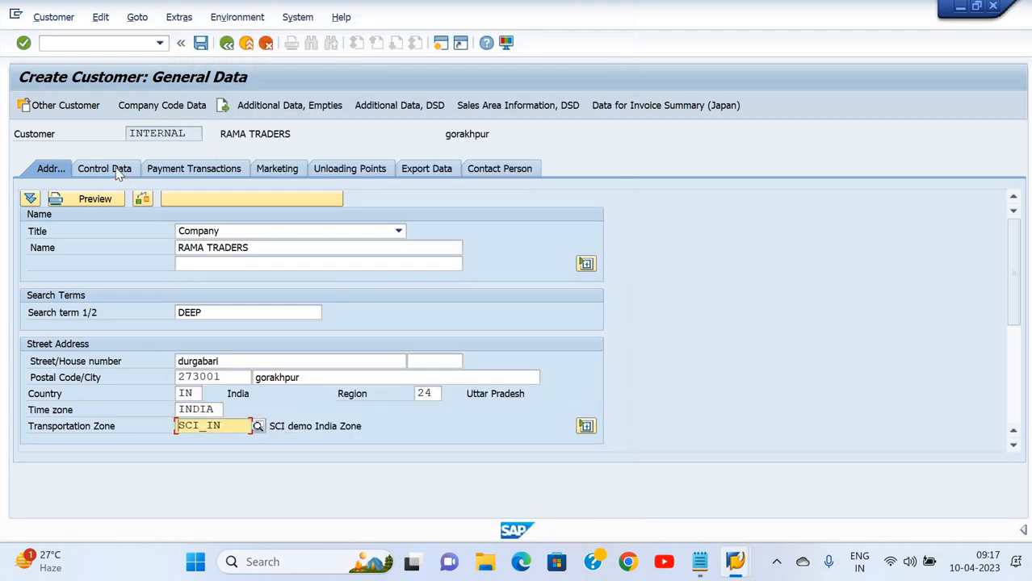
Add an India bank with key HDFC36, found by searching the bank list for gorakhpur
left_click(109, 169)
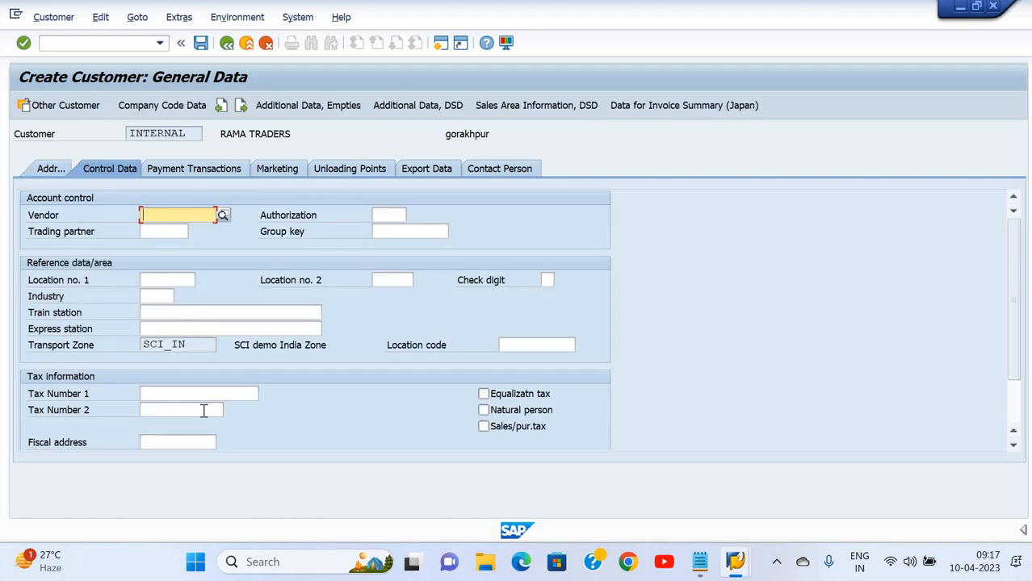
left_click(199, 169)
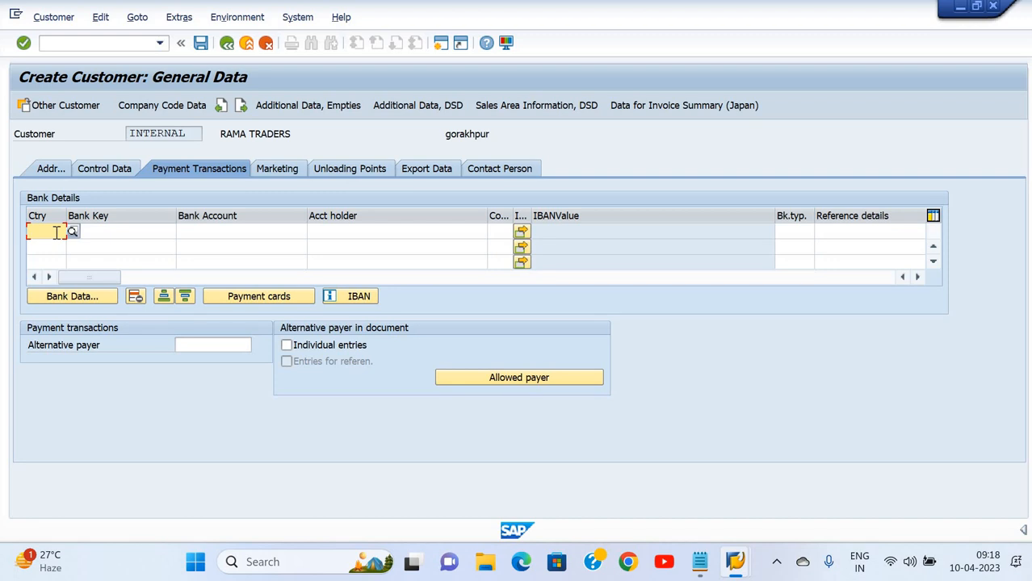
type("in")
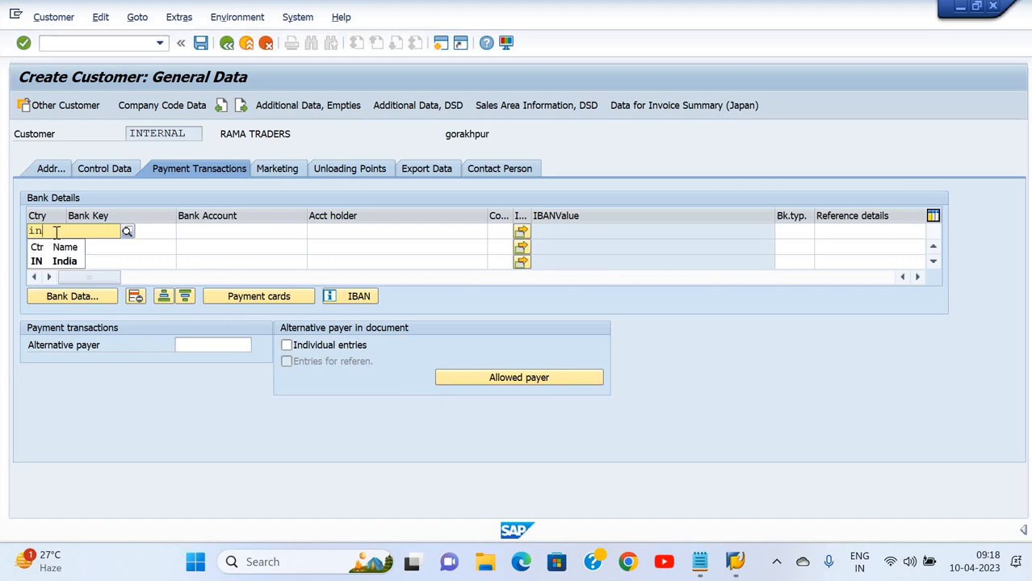
key("Tab")
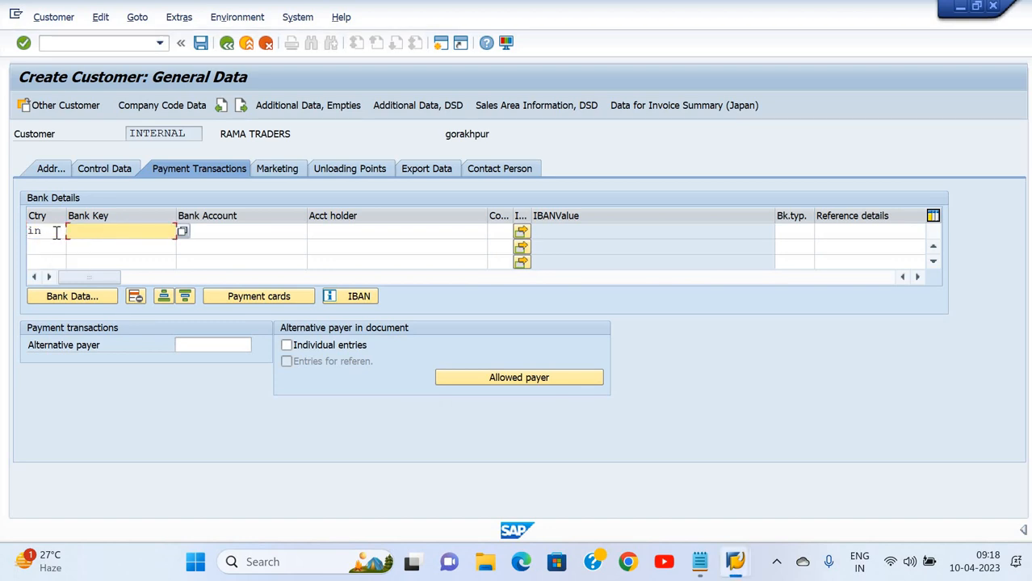
key("F4")
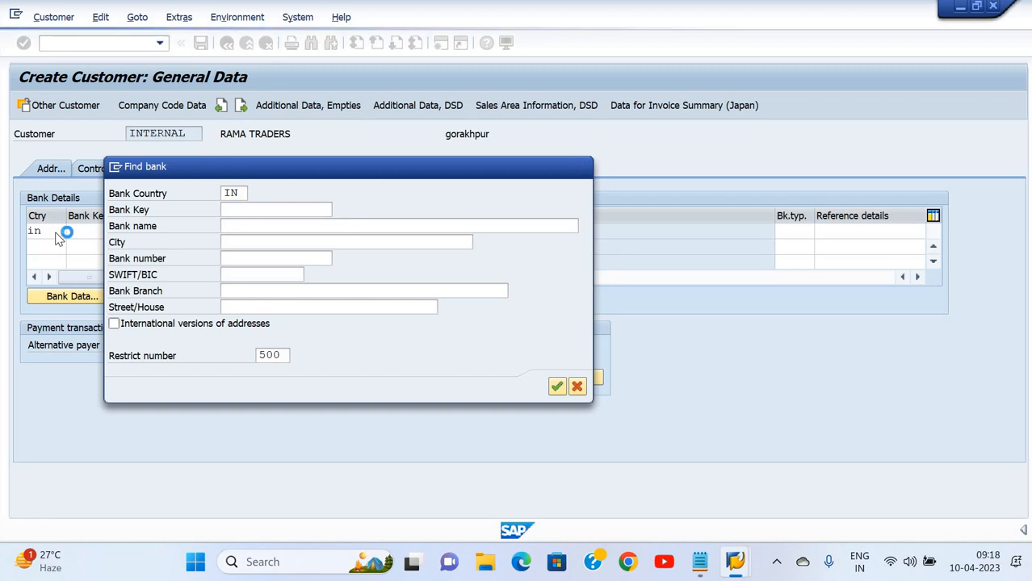
key("Return")
key("Down")
key("Down")
key("Down")
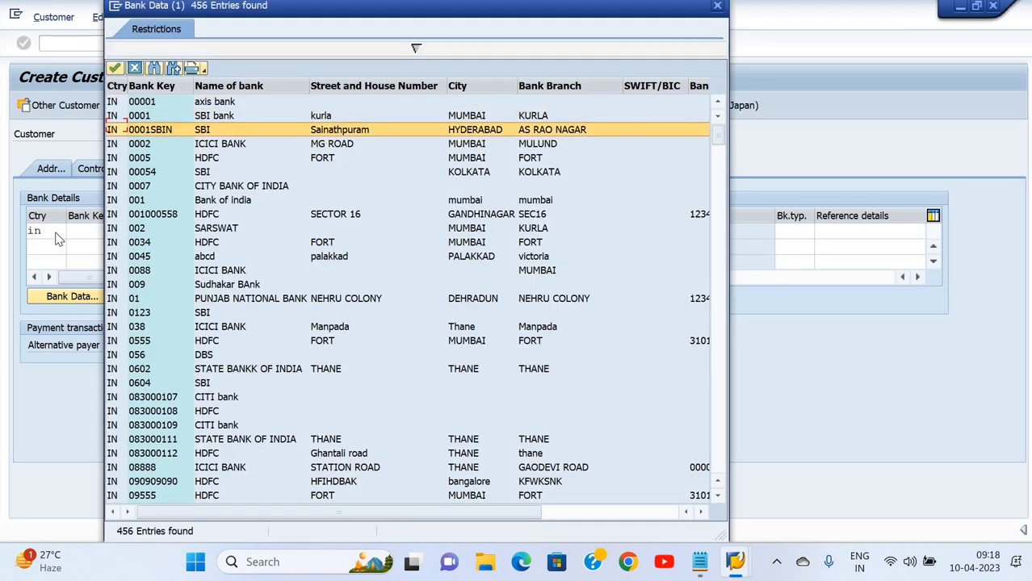
key("ctrl+f")
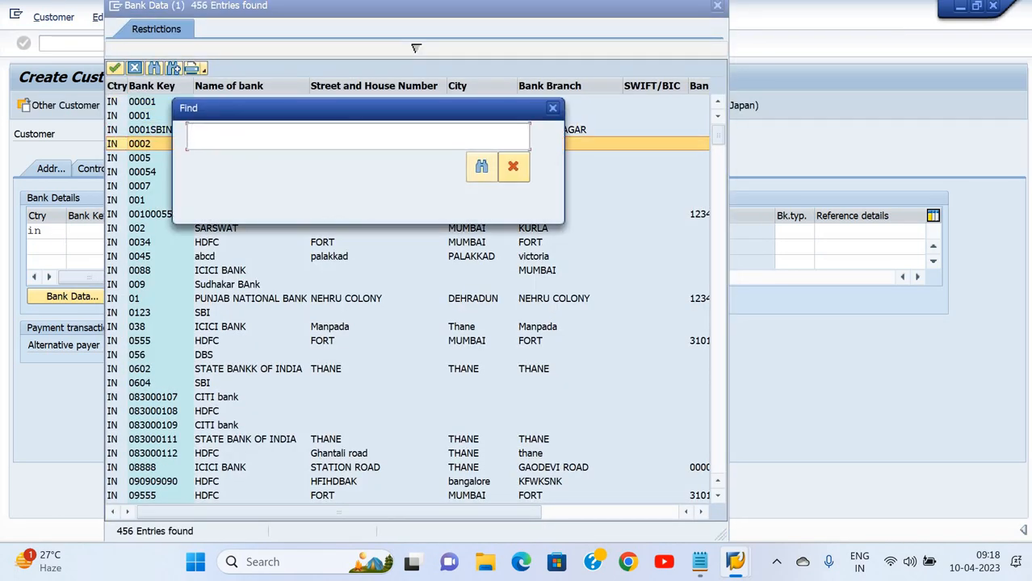
type("gorakhpur")
key("Return")
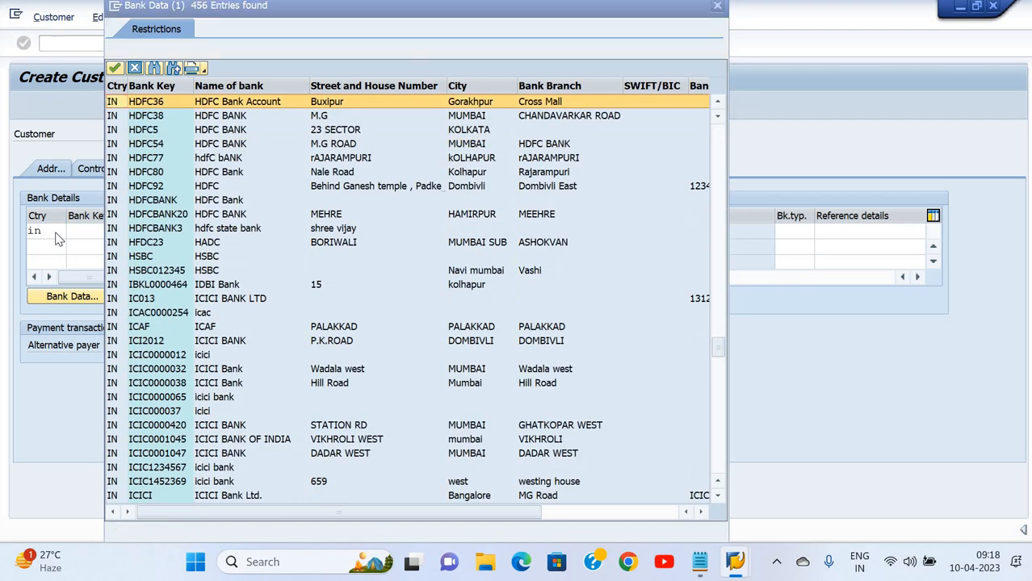
key("Escape")
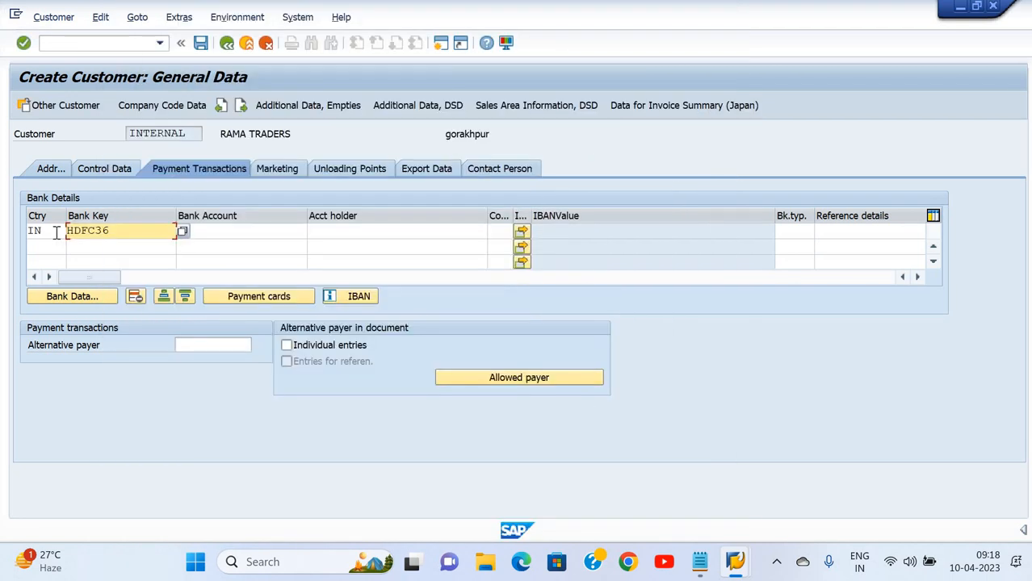
Enter the bank account number and the account holder's name
key("Tab")
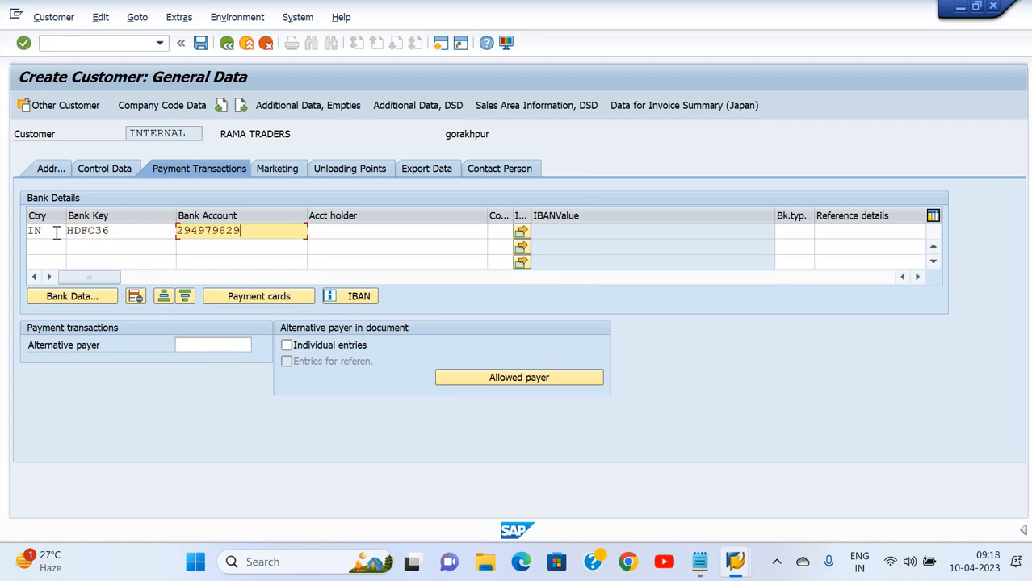
key("Tab")
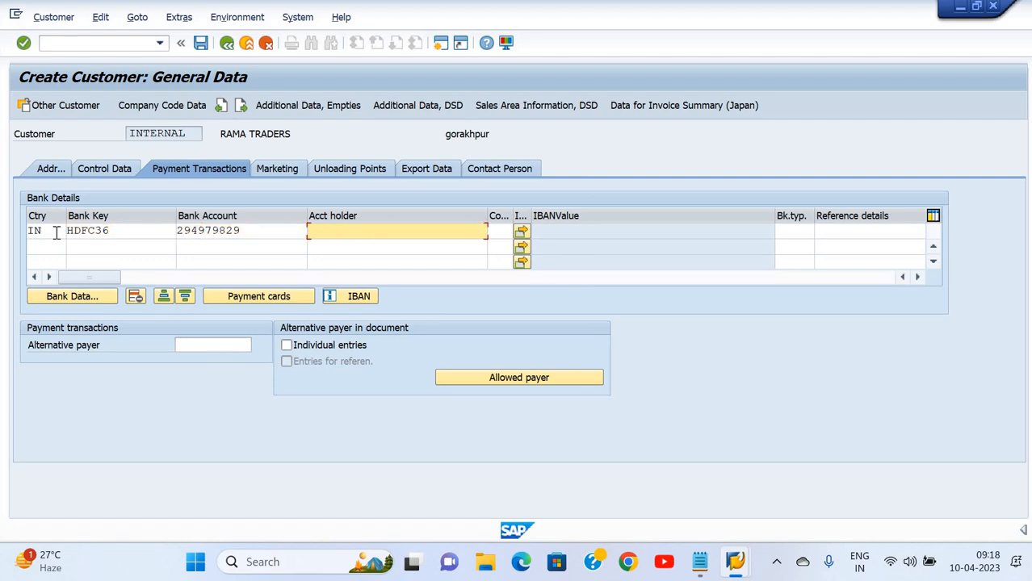
type("R")
key("BackSpace")
left_click(287, 172)
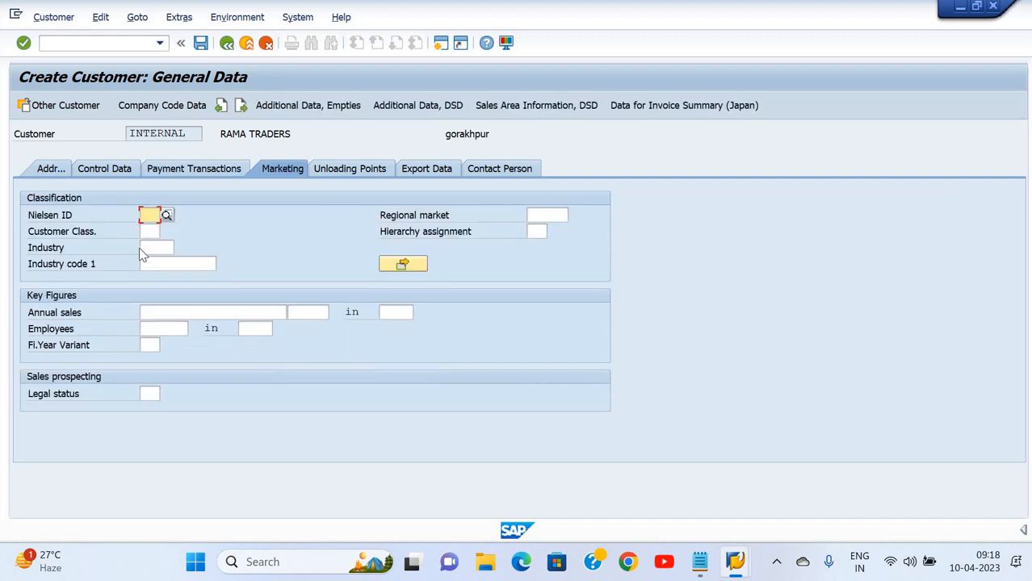
Review the Nielsen ID value list and close it without choosing an ID
key("Tab")
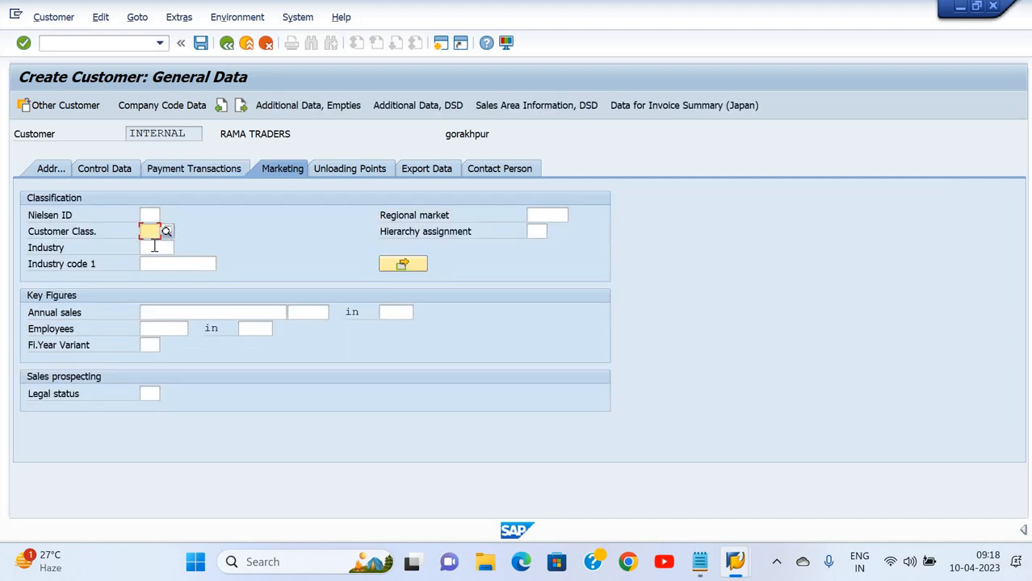
key("Tab")
key("Tab")
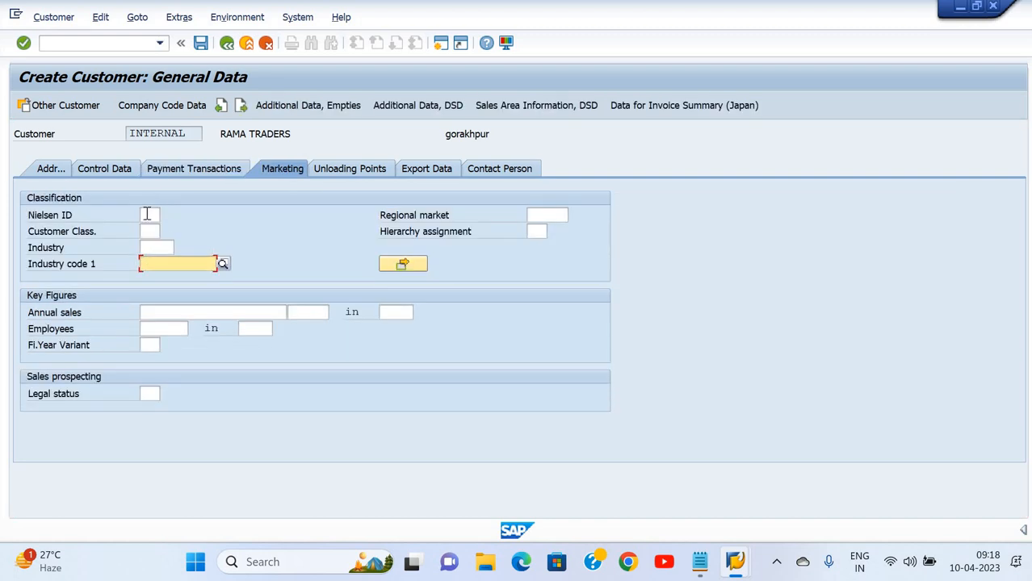
left_click(148, 214)
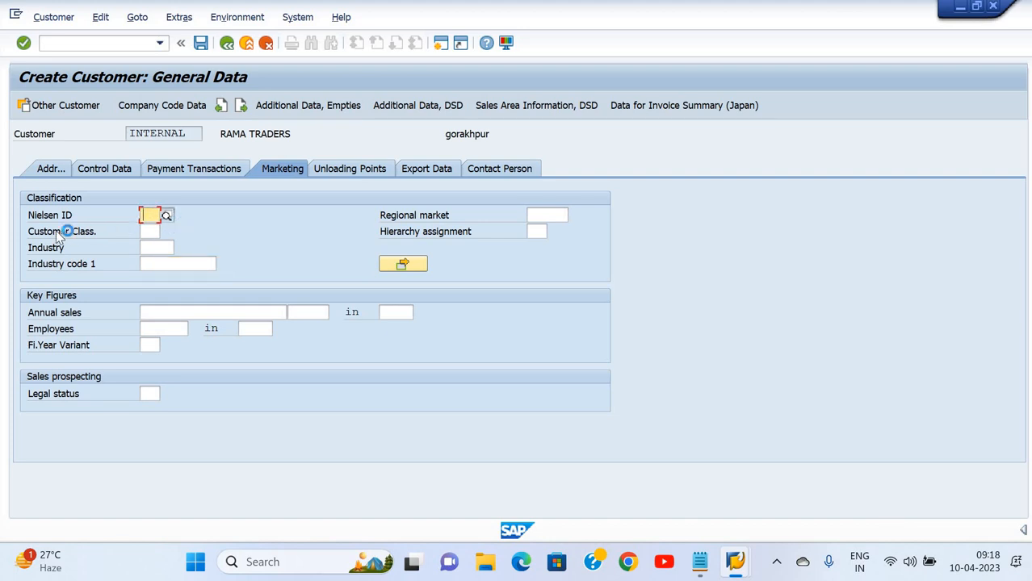
left_click(167, 219)
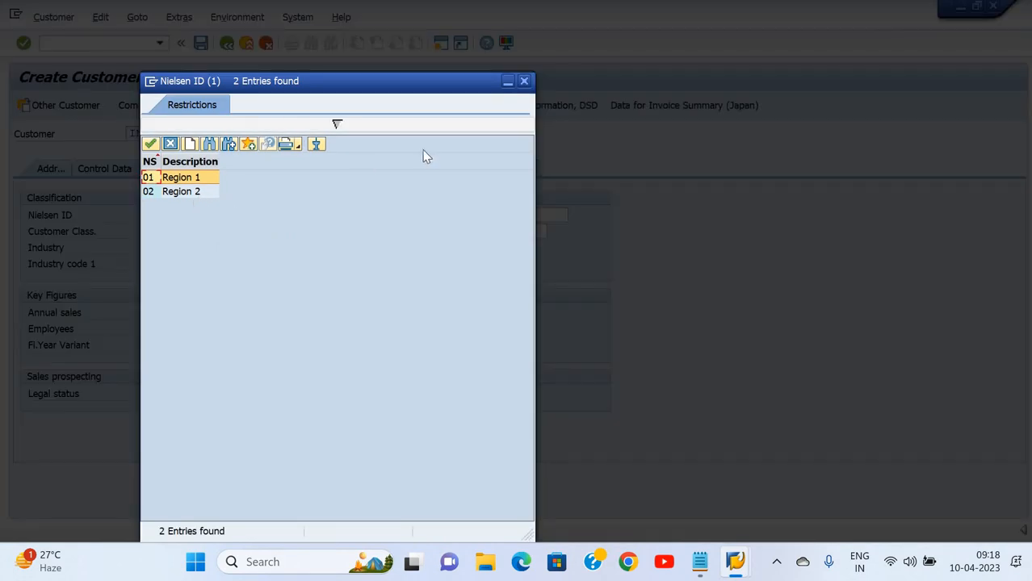
left_click(524, 81)
Browse the customer classification options twice, leaving the classification blank
left_click(159, 232)
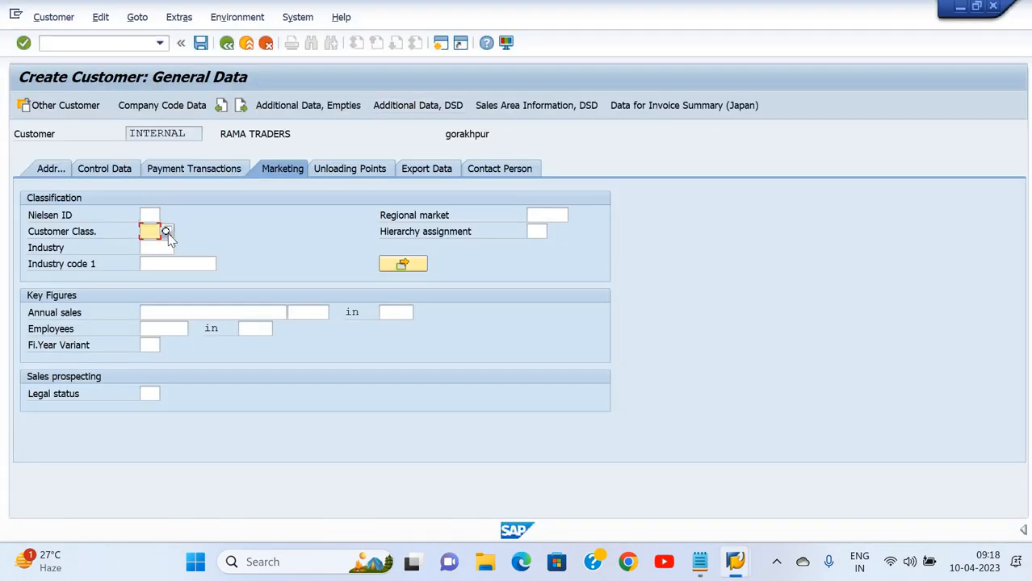
left_click(167, 231)
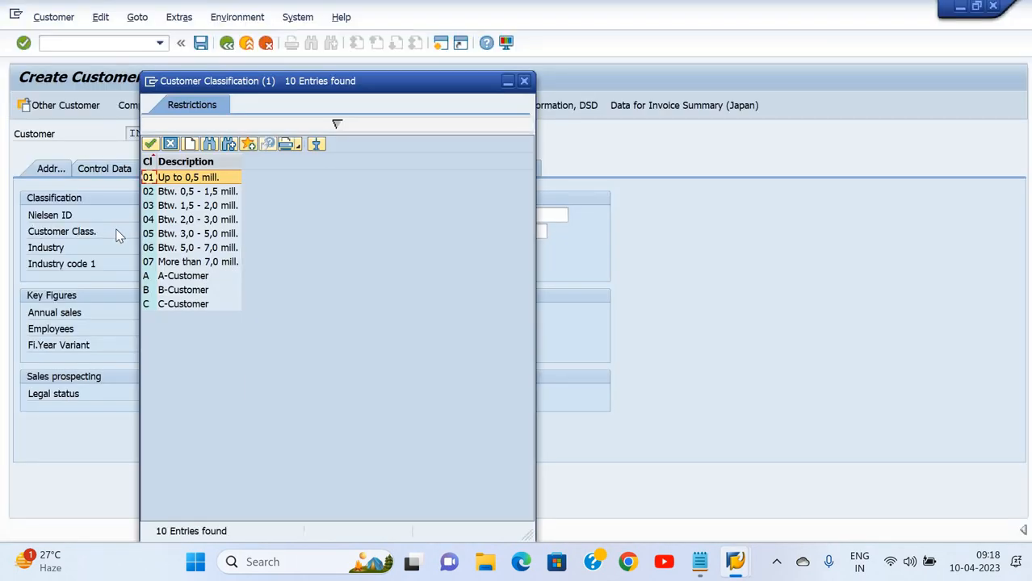
left_click(524, 82)
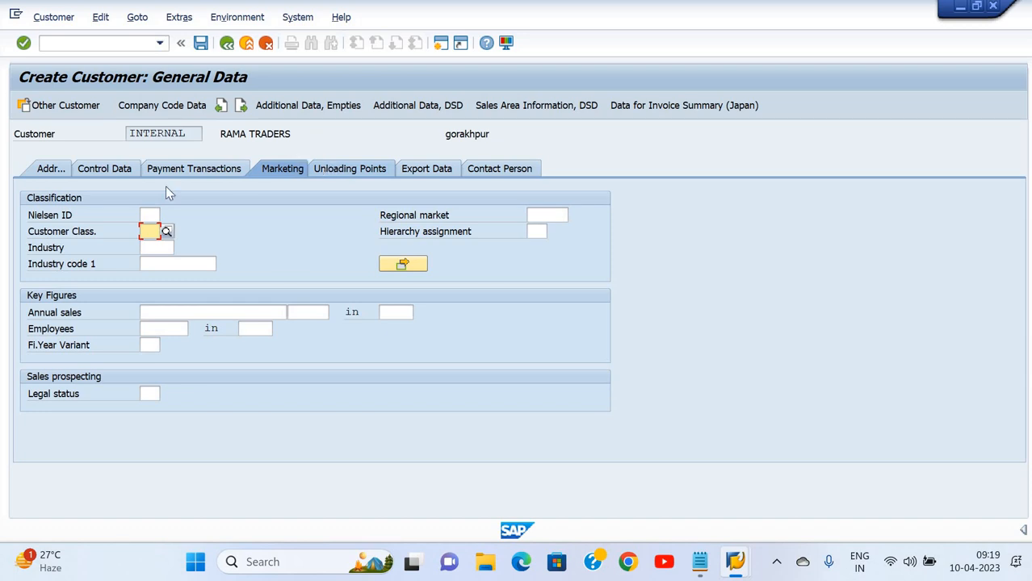
left_click(166, 232)
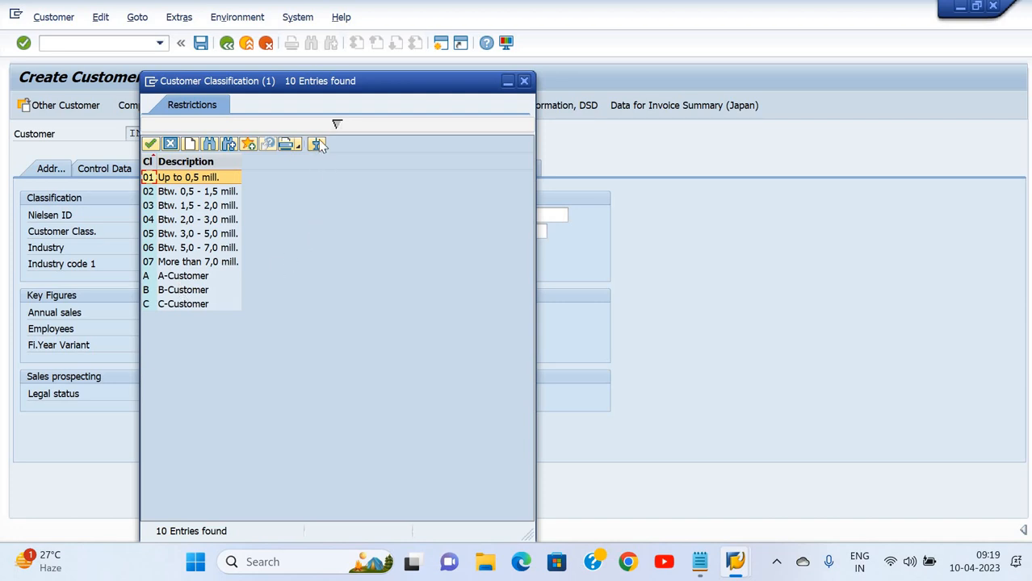
left_click(525, 81)
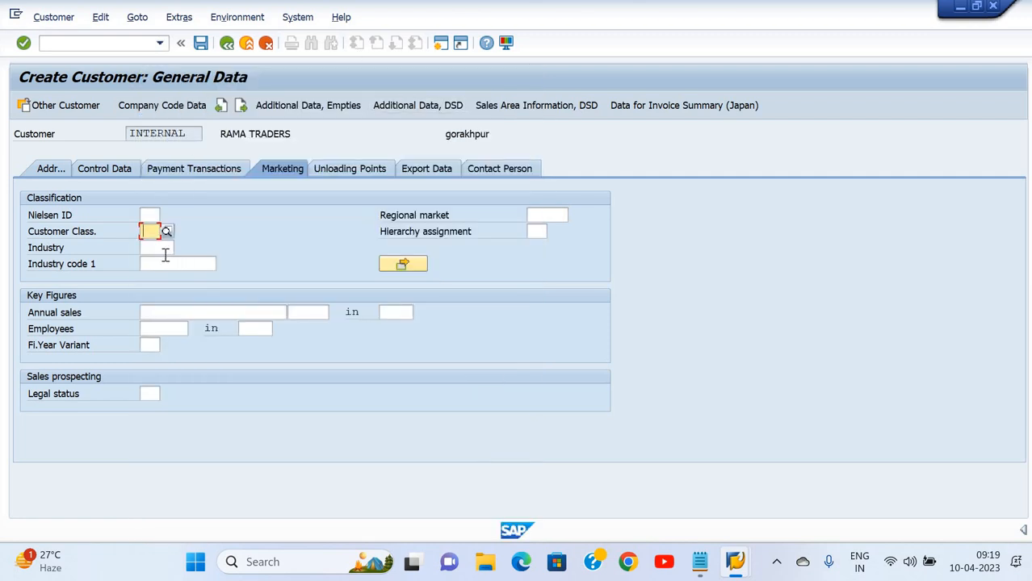
key("Tab")
key("Tab")
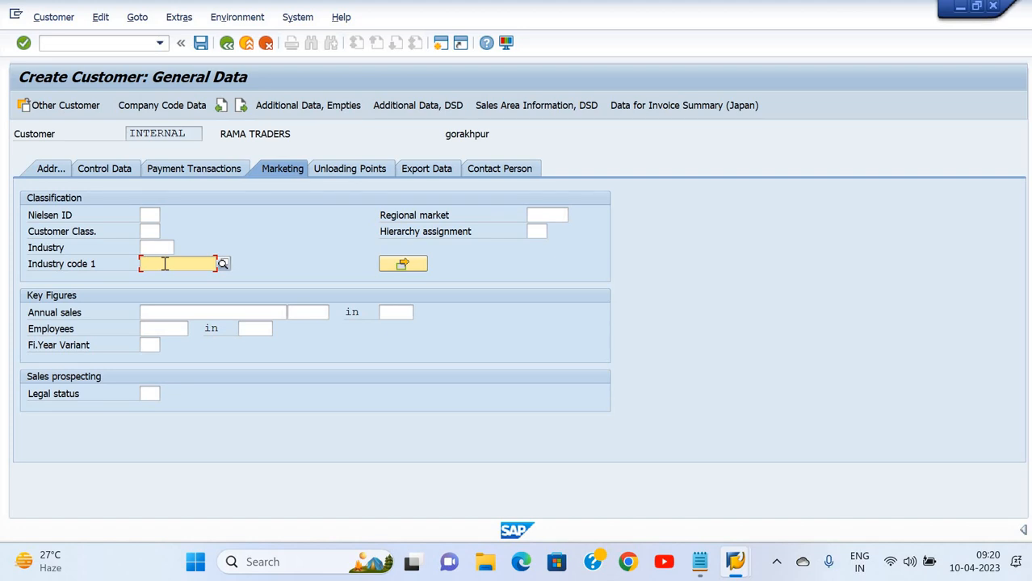
left_click(158, 345)
left_click(158, 332)
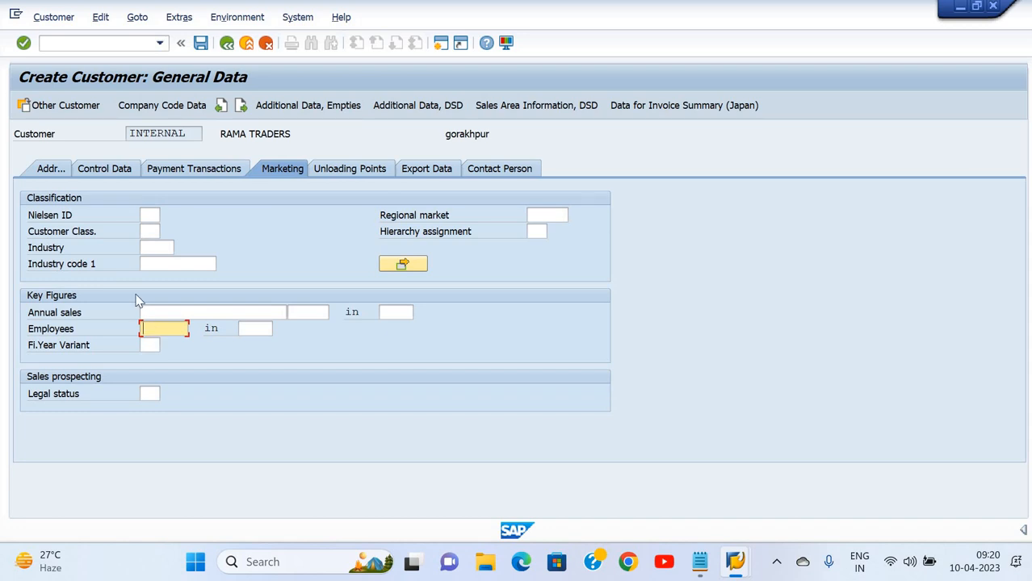
left_click(180, 249)
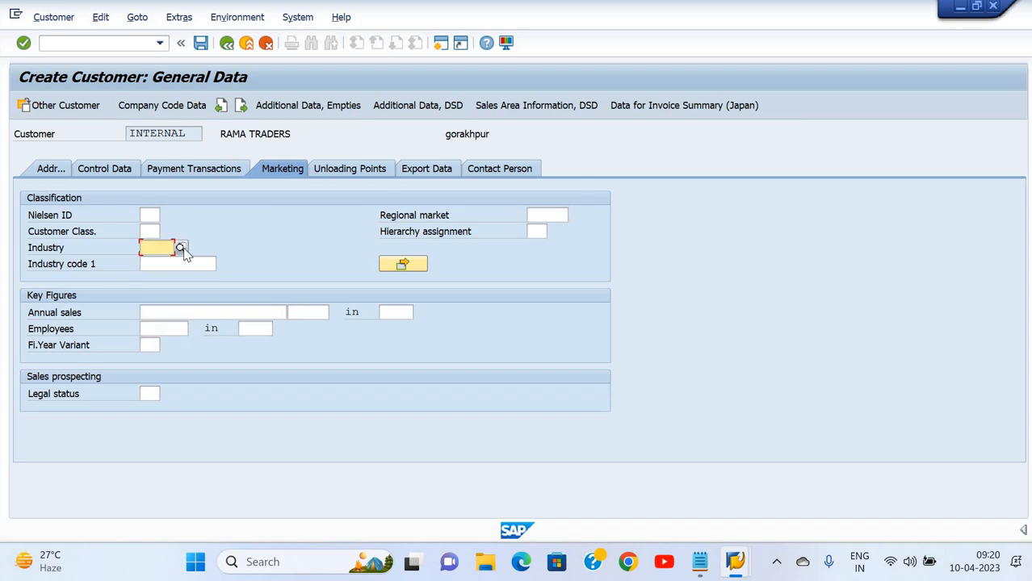
left_click(182, 248)
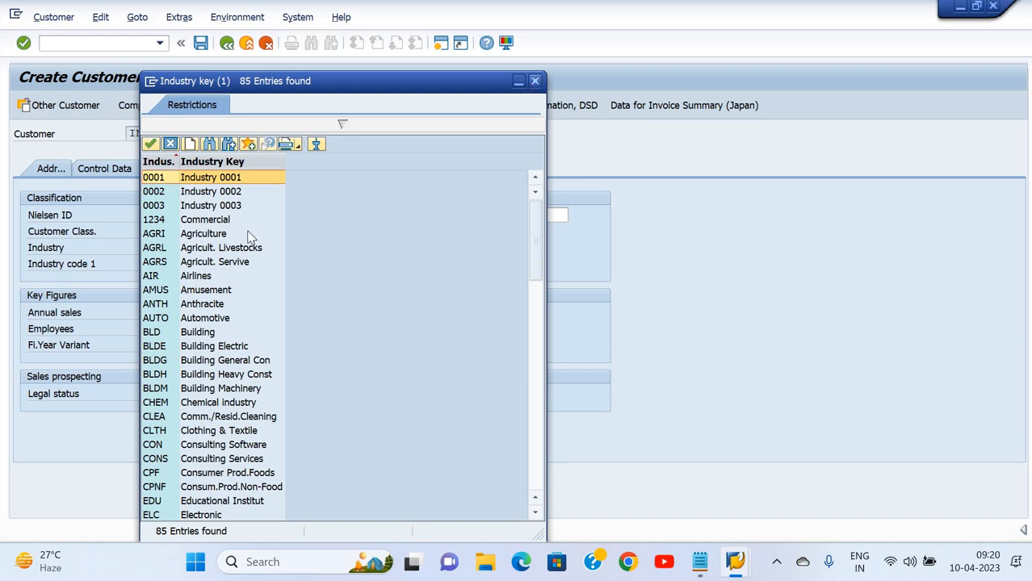
key("Escape")
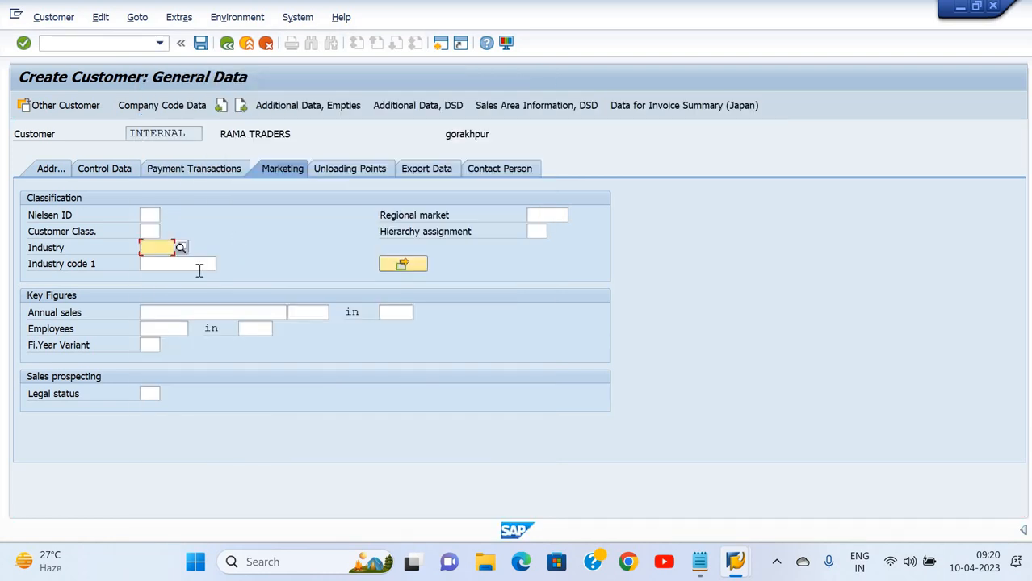
left_click(170, 313)
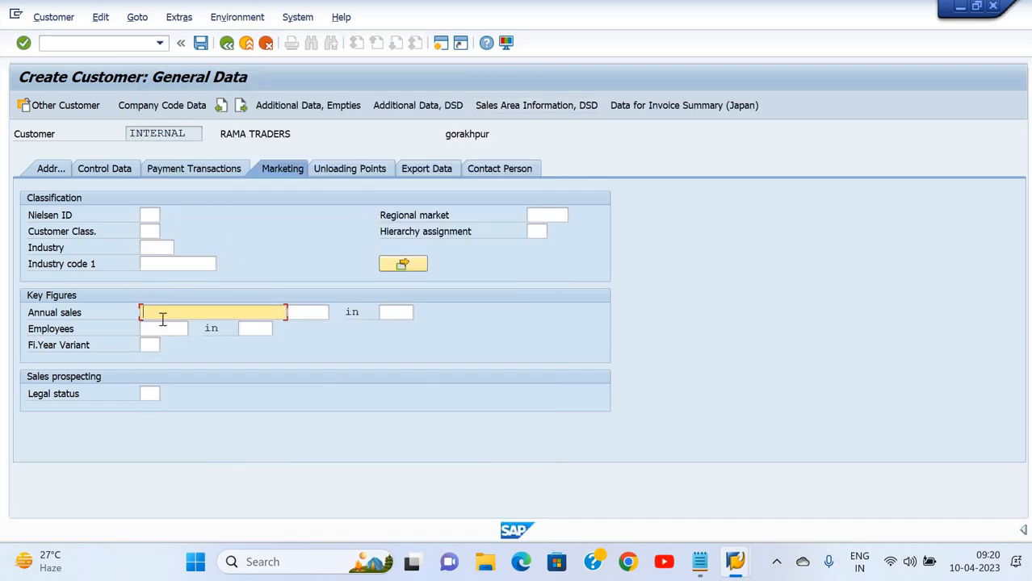
left_click(164, 328)
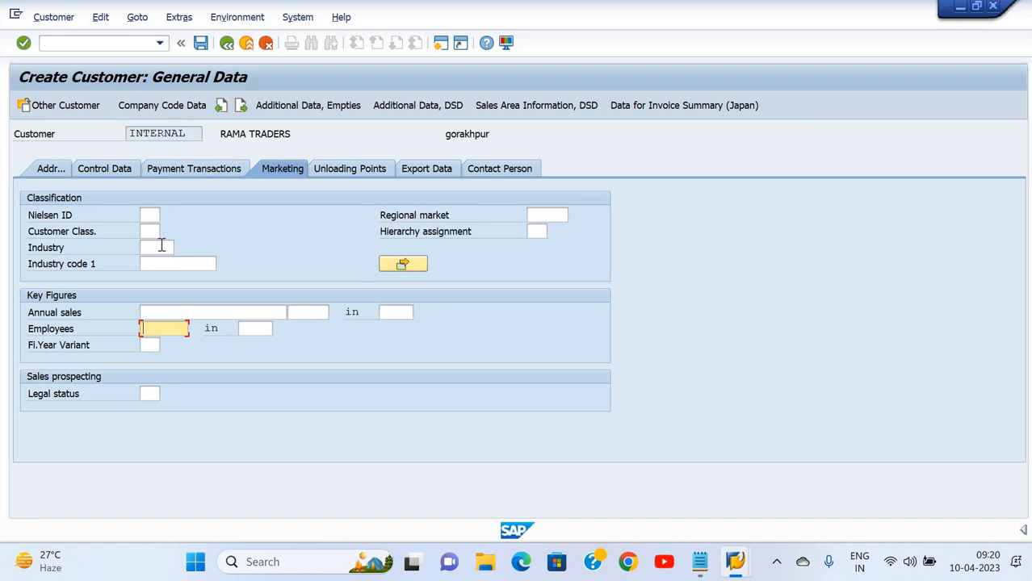
Add unloading point bargadwa with factory calendar 01, Germany standard
left_click(320, 168)
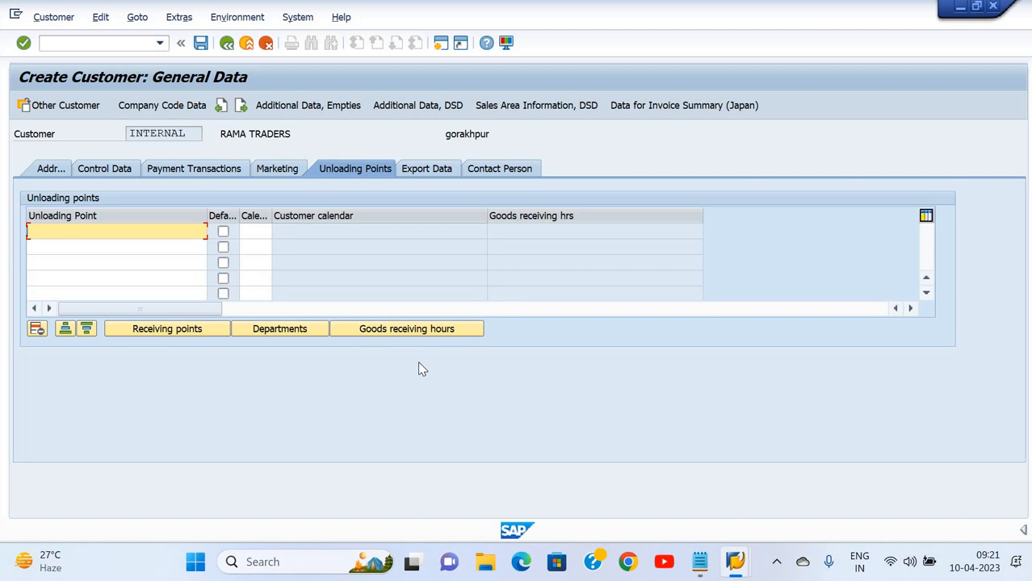
type("bargadwa")
key("Tab")
left_click(255, 232)
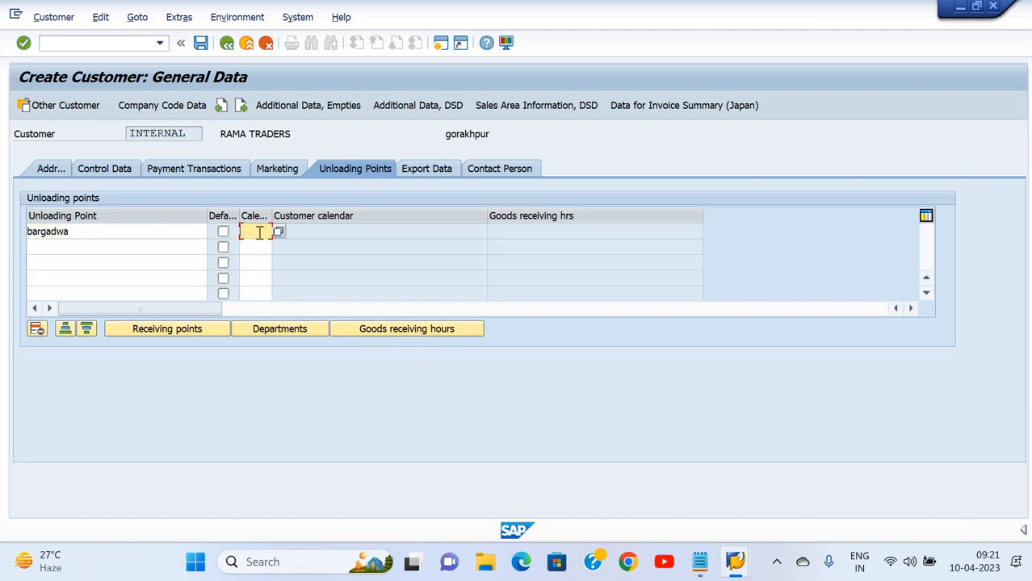
left_click(278, 233)
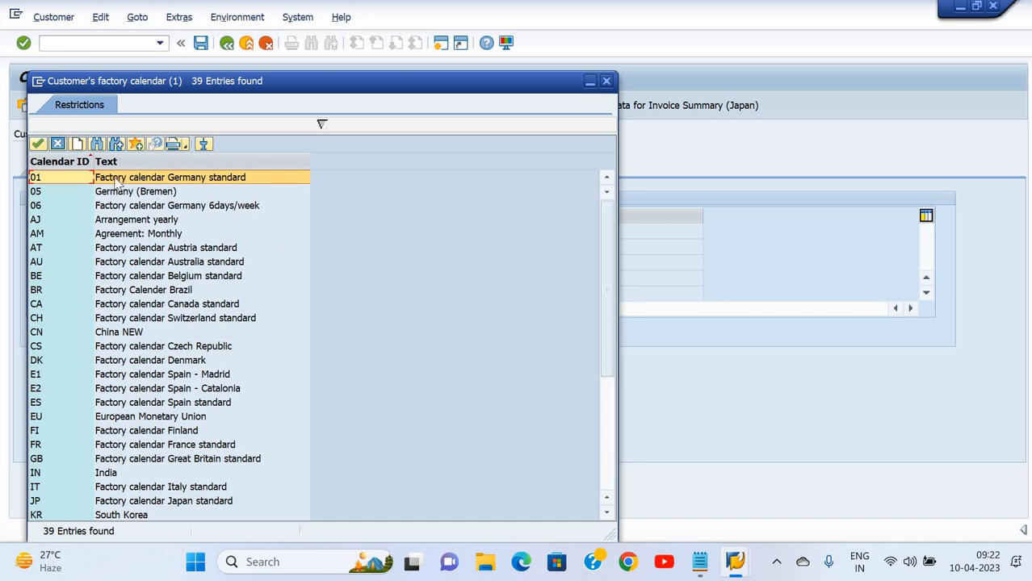
double_click(202, 185)
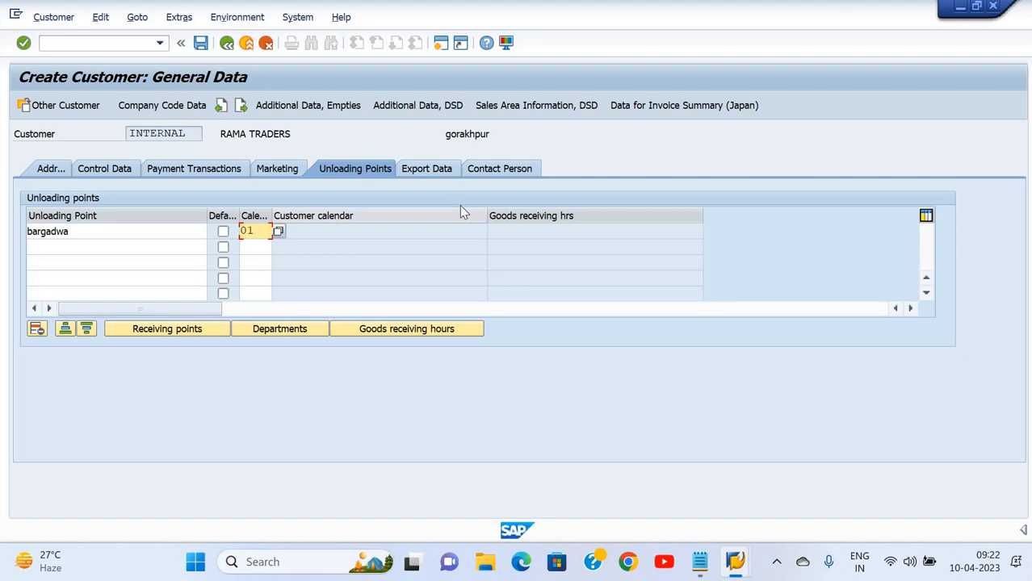
key("Return")
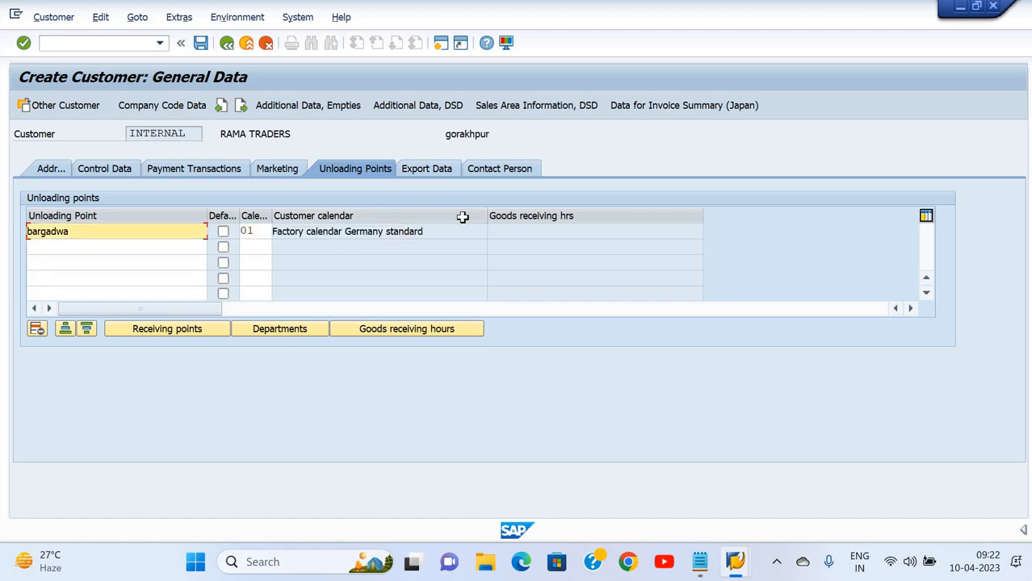
left_click(443, 168)
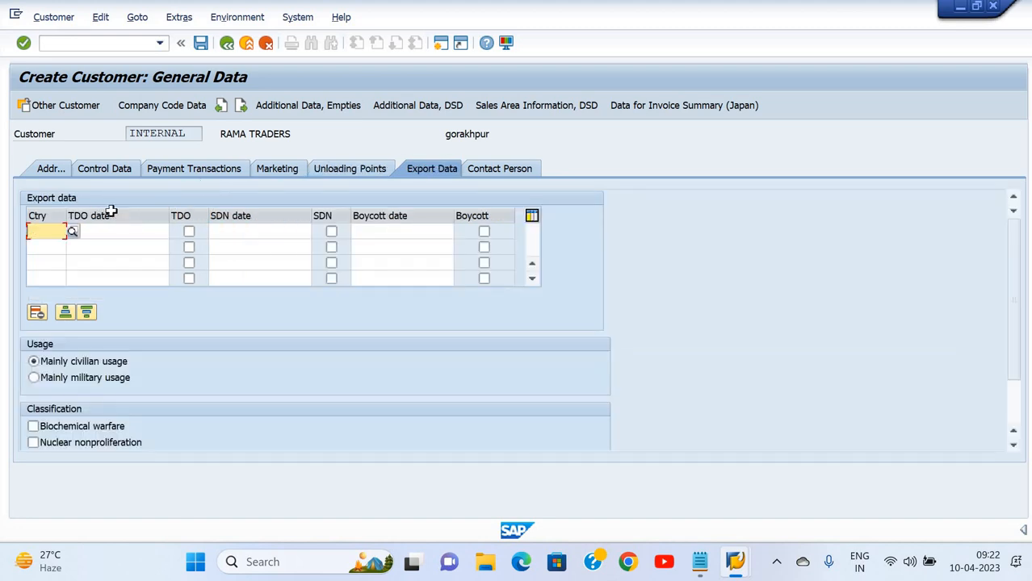
Enter the contact person's surname and first name
left_click(520, 171)
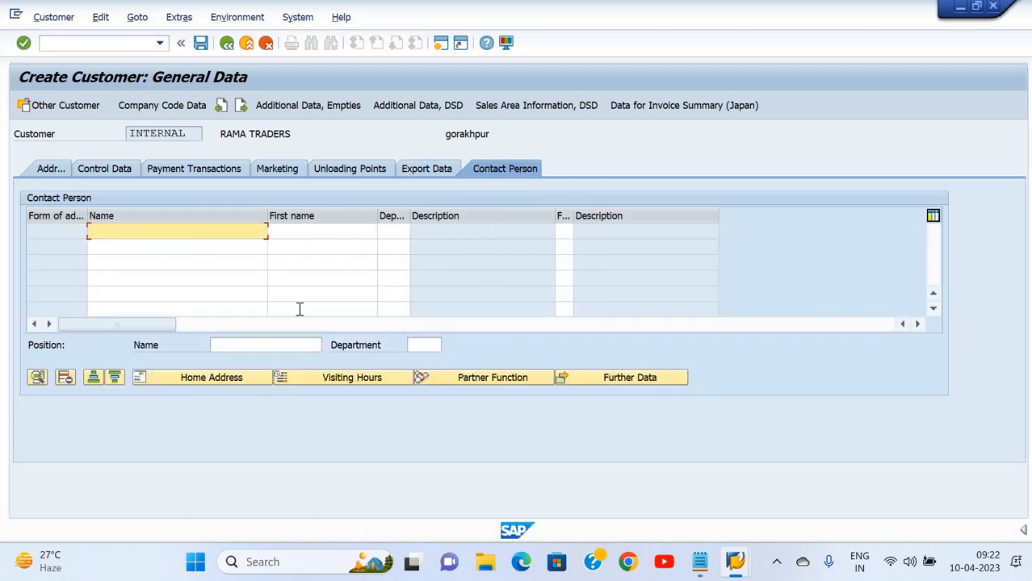
key("Tab")
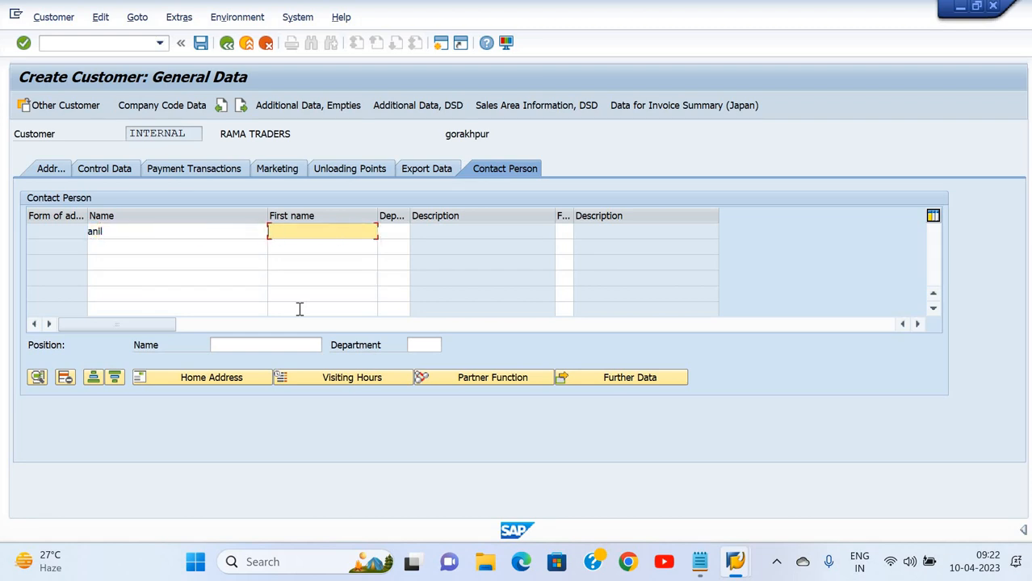
left_click(212, 234)
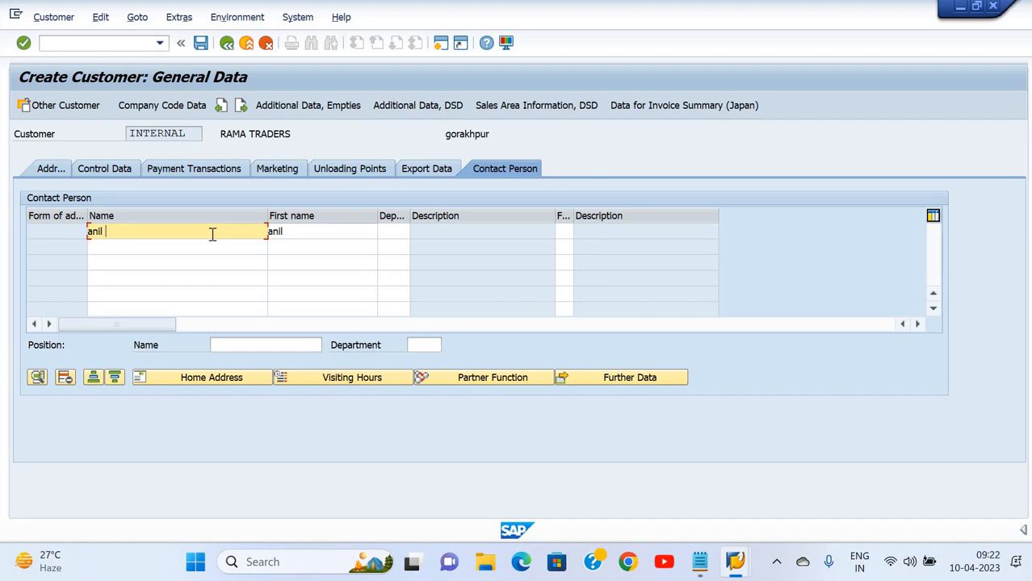
key("Tab")
key("Tab")
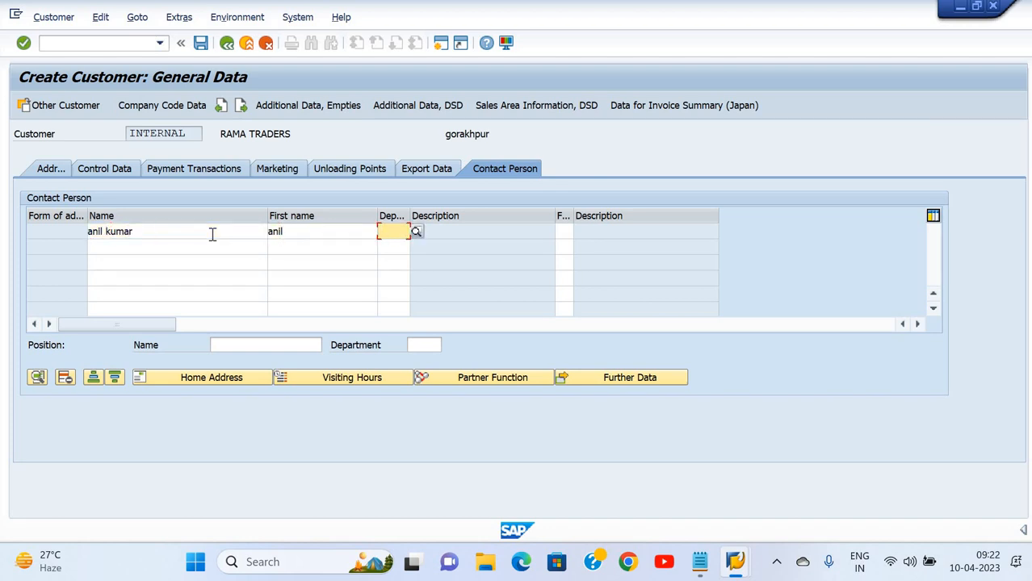
Give the contact department 0002 Purchasing and function 02 Head of purchasing
key("Return")
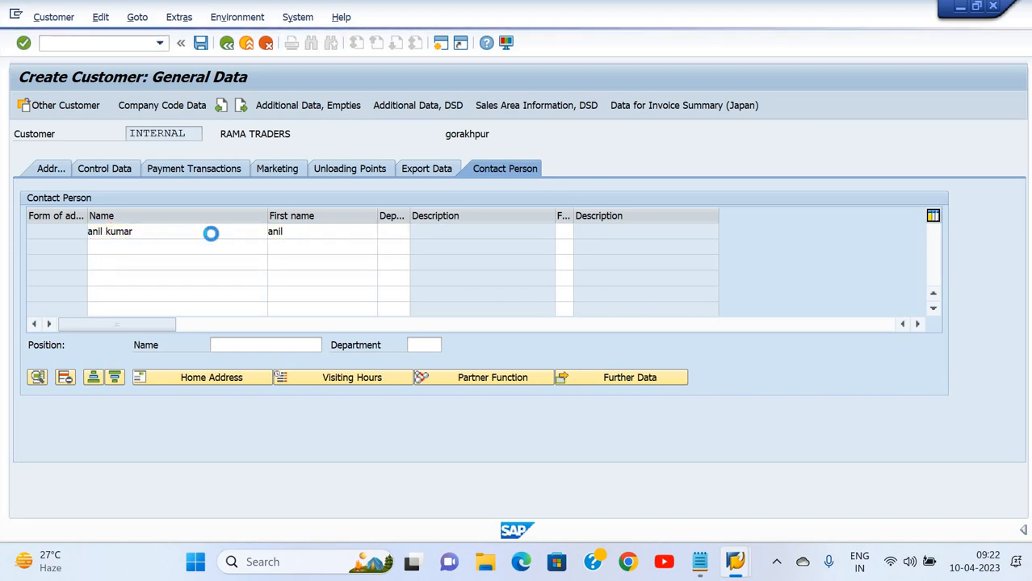
key("Down")
key("Down")
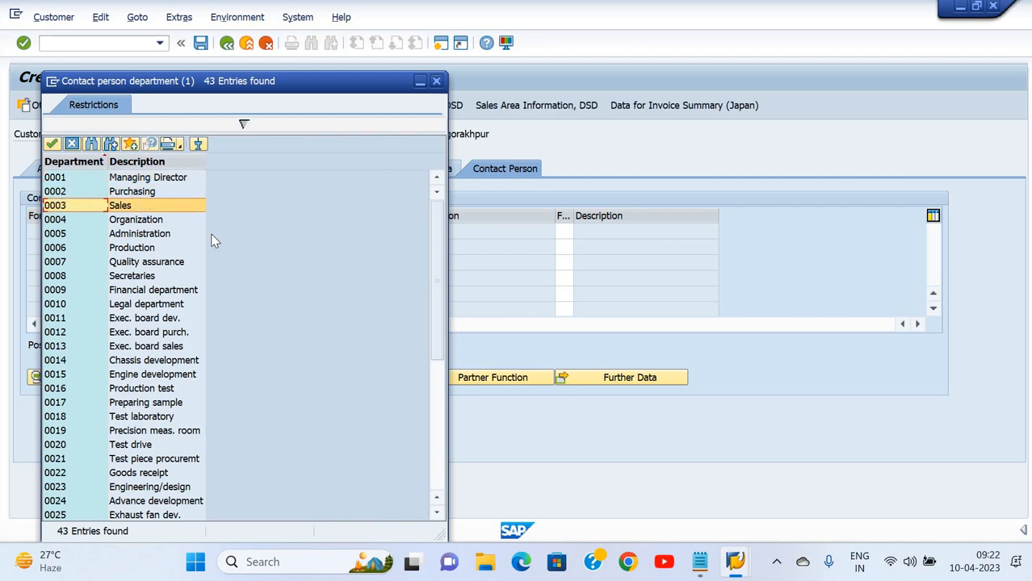
key("Up")
key("Return")
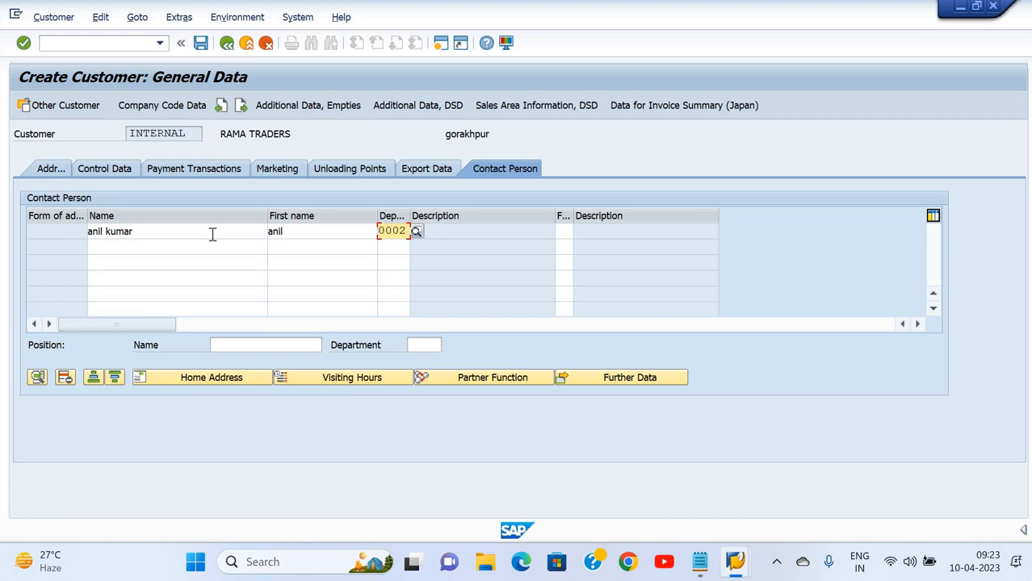
key("Tab")
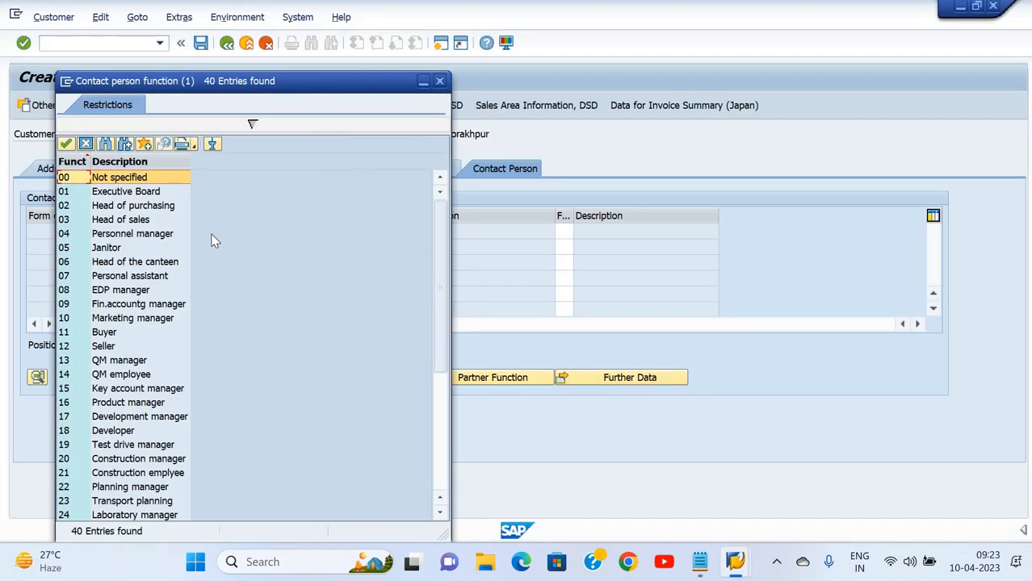
key("Down")
key("Down")
key("Down")
key("Up")
key("Return")
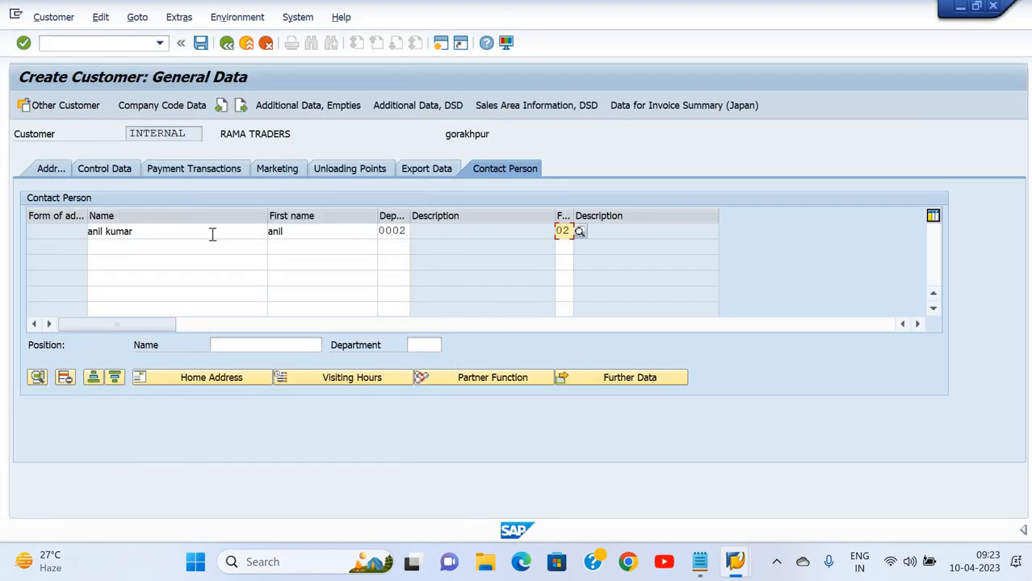
left_click(212, 232)
key("Return")
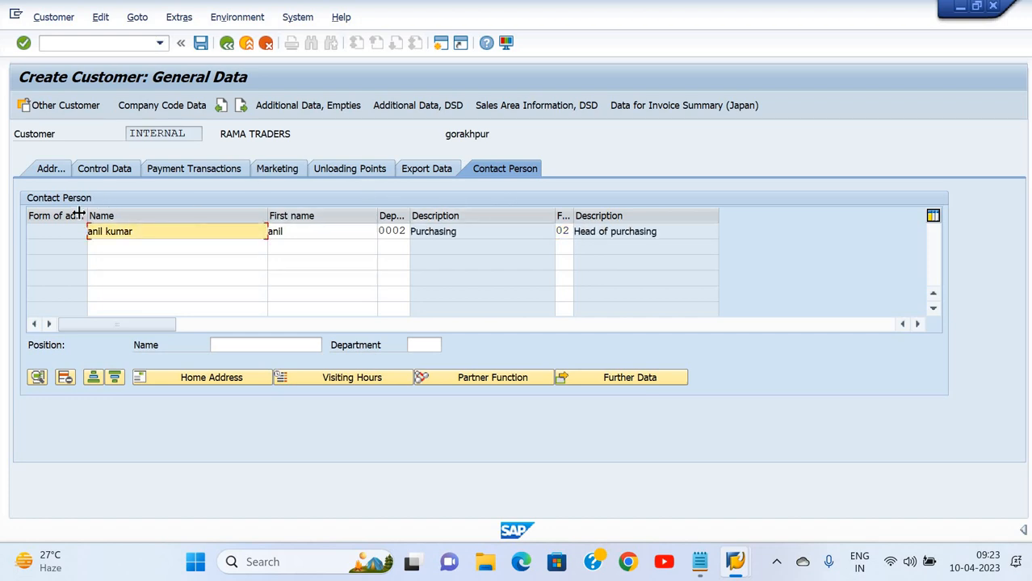
left_click(53, 174)
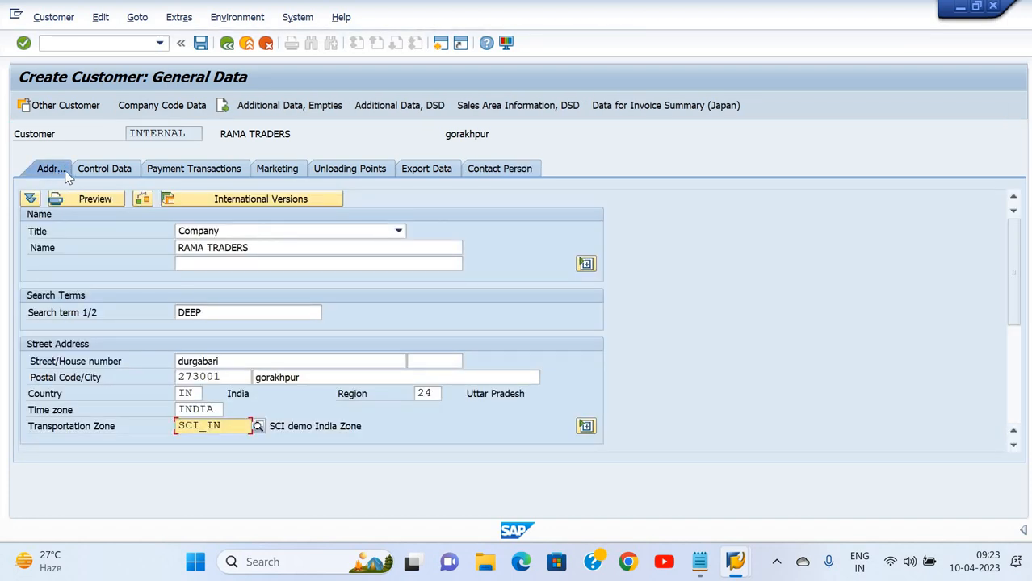
In company code data, choose reconciliation account 140000 Trade Receivables - domestic from the list
left_click(172, 111)
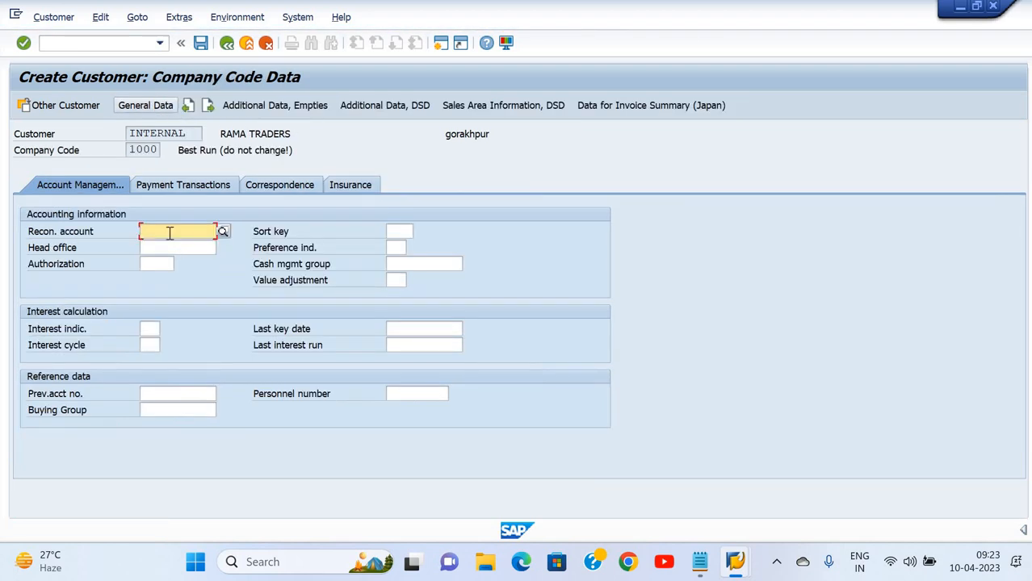
left_click(223, 232)
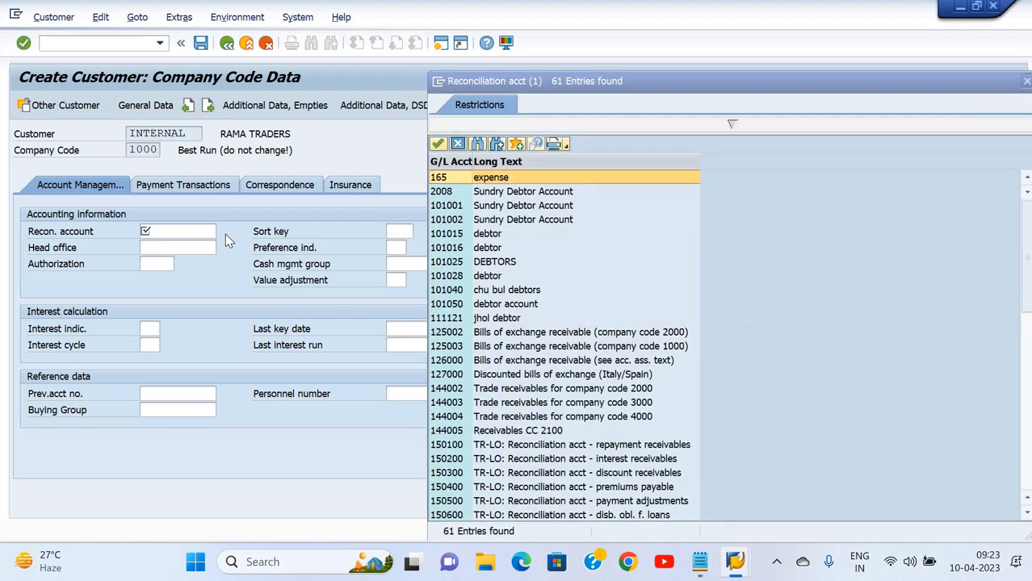
key("Down")
key("Down")
key("Down")
key("Down")
key("Down")
key("Down")
key("Down")
key("Down")
key("Down")
key("Down")
key("Down")
key("Down")
key("Down")
key("Down")
key("Down")
key("Down")
key("Down")
key("Down")
key("Down")
key("Down")
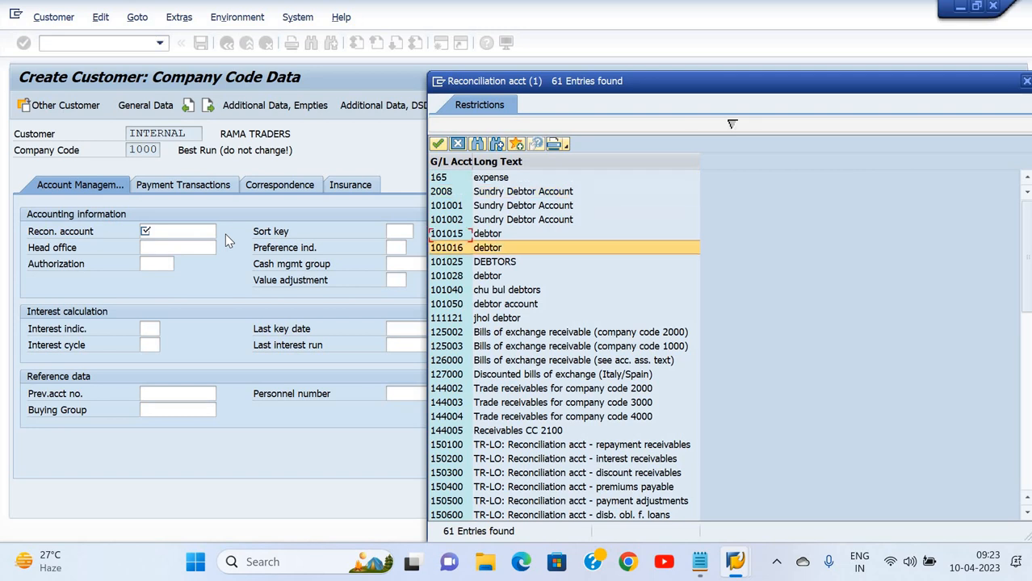
key("Up")
key("Up")
key("Up")
key("Up")
key("Up")
key("Up")
key("Up")
key("Up")
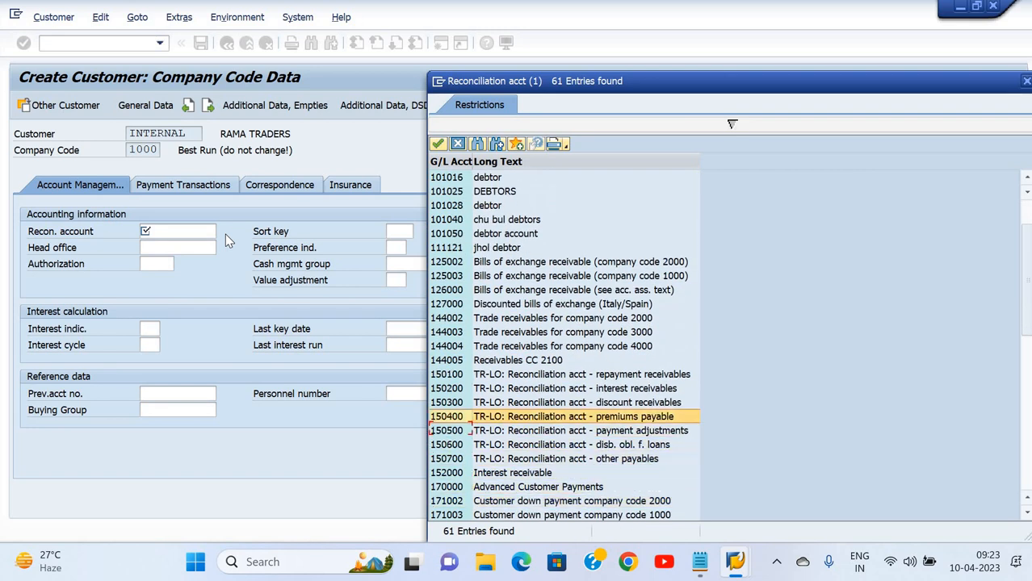
key("Down")
key("Down")
key("Down")
key("Down")
key("Down")
key("Down")
key("Down")
key("Down")
key("Down")
key("Down")
key("Down")
key("Down")
key("Down")
key("Down")
key("Down")
key("Down")
key("Down")
key("Down")
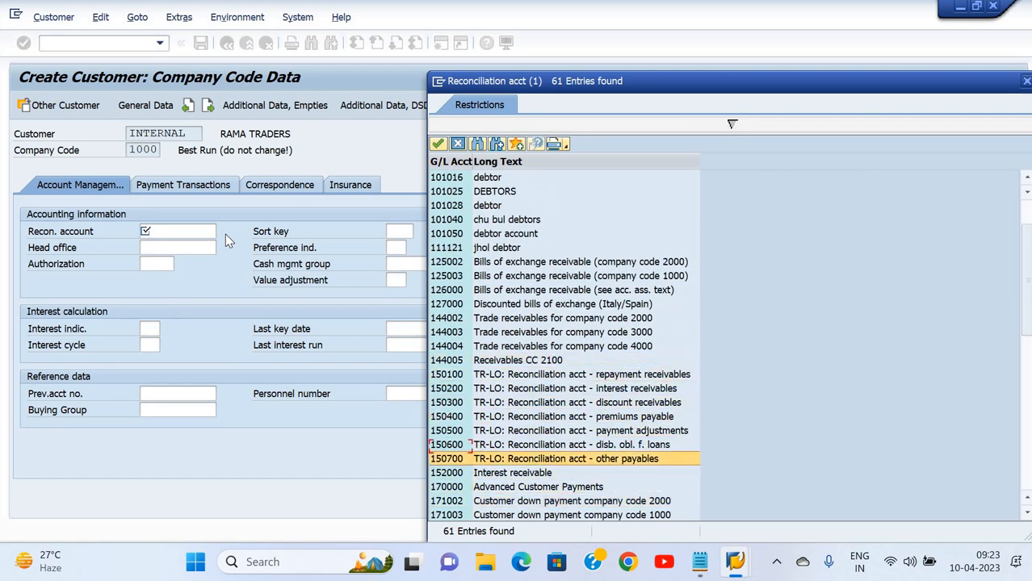
key("Up")
key("Up")
key("Up")
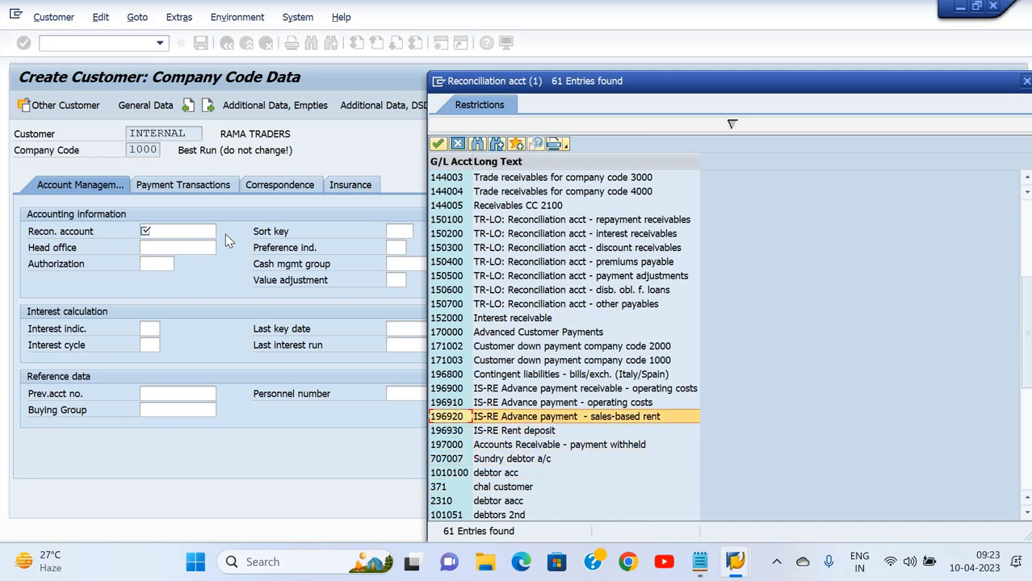
key("Down")
key("Down")
key("Down")
key("Down")
key("Down")
key("Down")
key("Down")
key("Down")
key("Down")
key("Down")
key("Down")
key("Down")
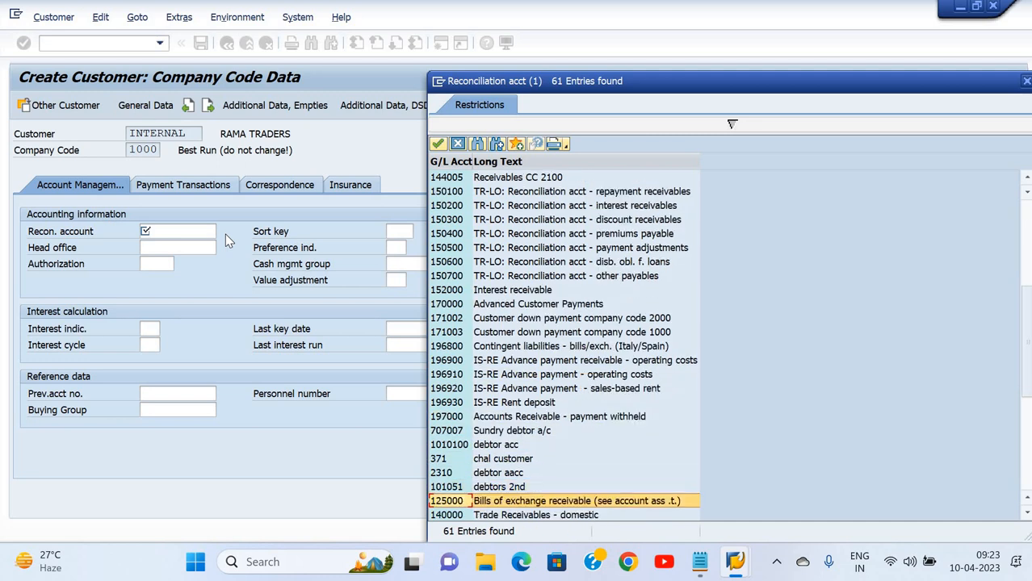
key("Up")
key("Up")
key("Up")
key("Up")
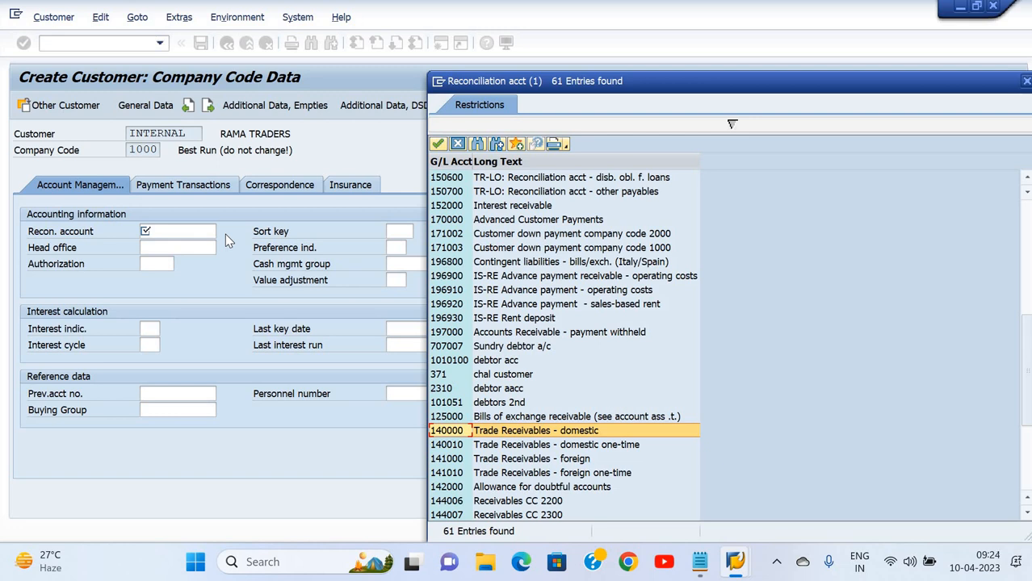
key("Return")
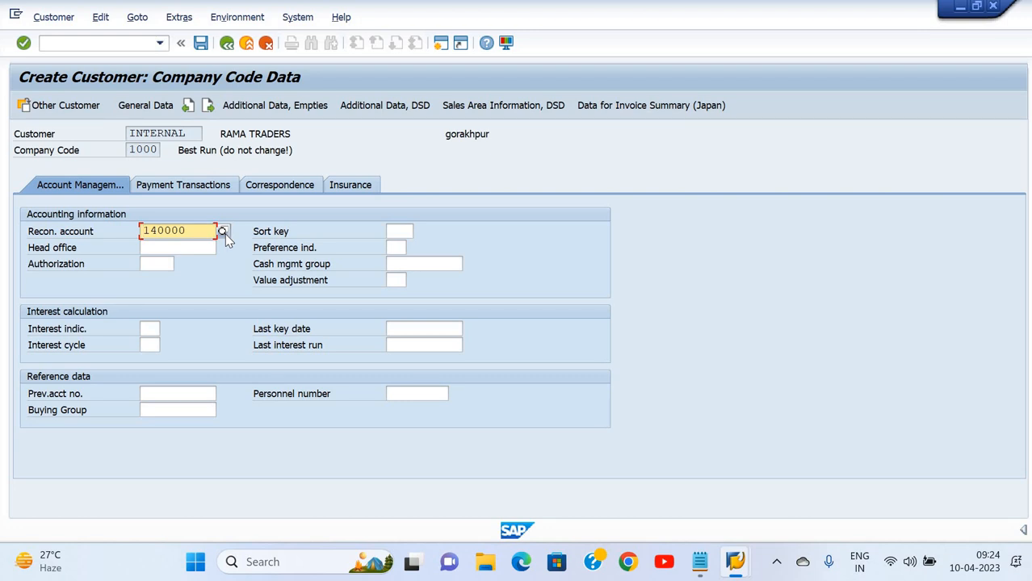
Browse the terms of payment list and close it, leaving terms of payment blank
left_click(174, 187)
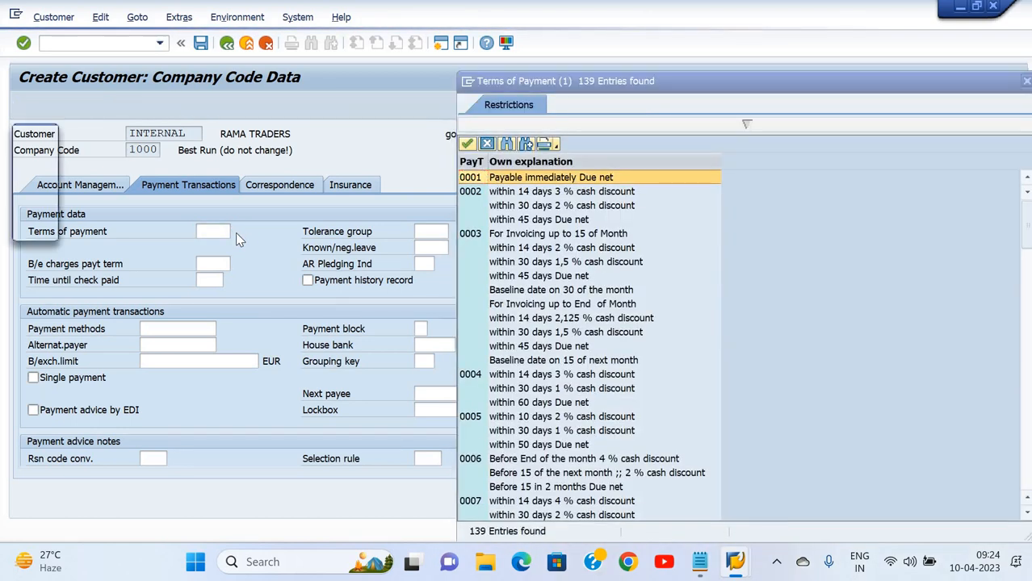
key("Down")
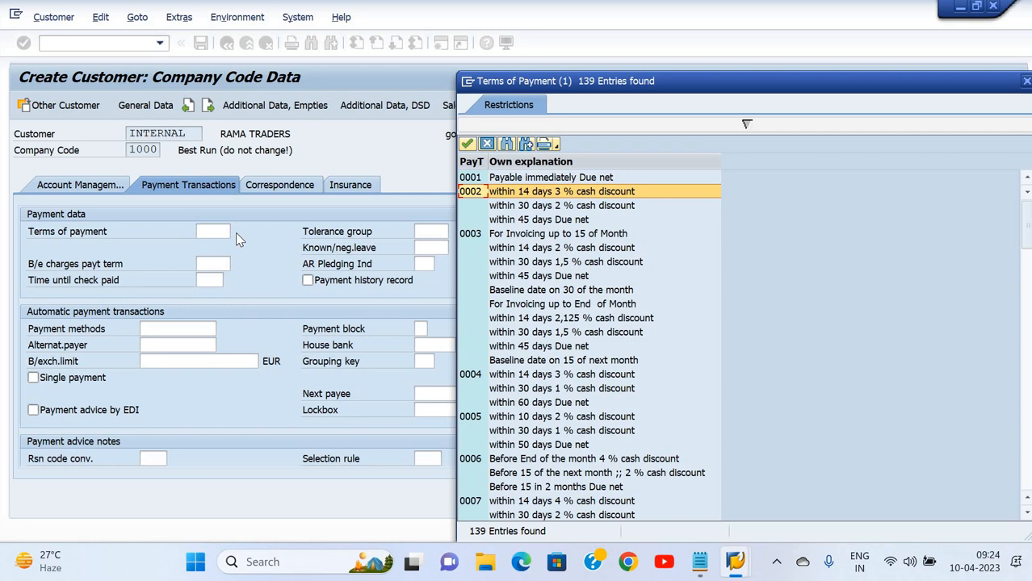
key("Down")
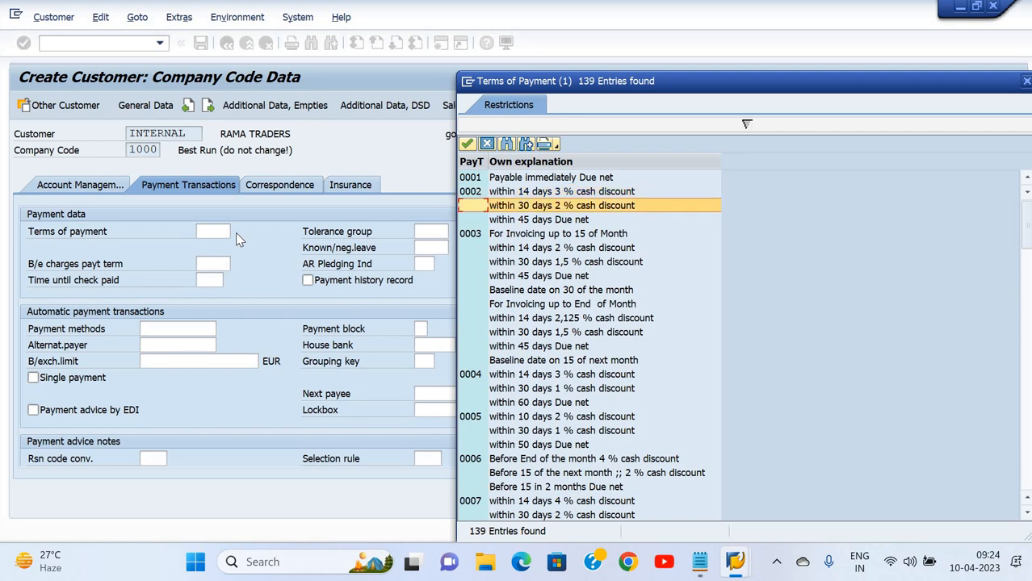
key("Down")
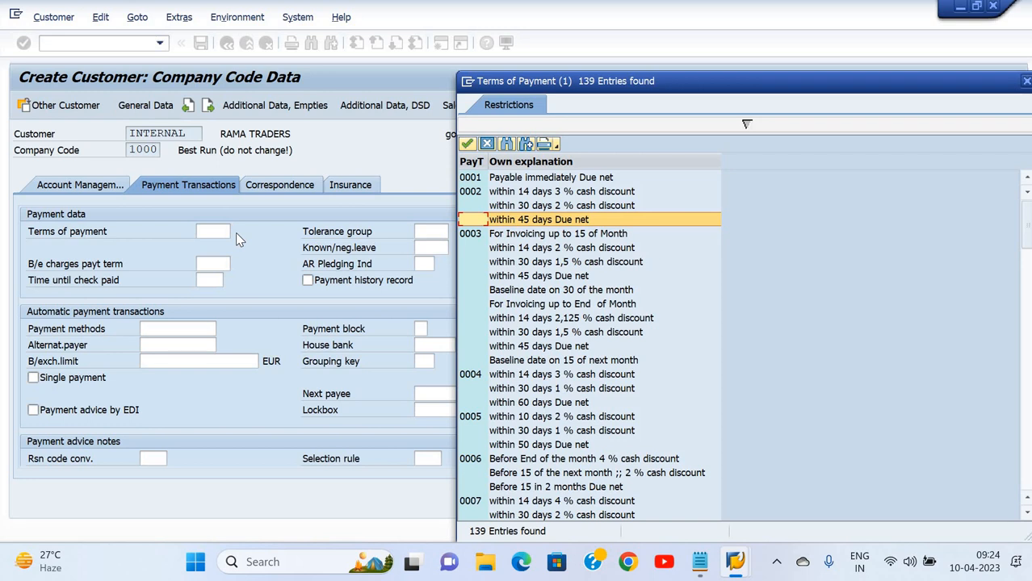
key("Up")
key("Up")
key("Up")
key("Escape")
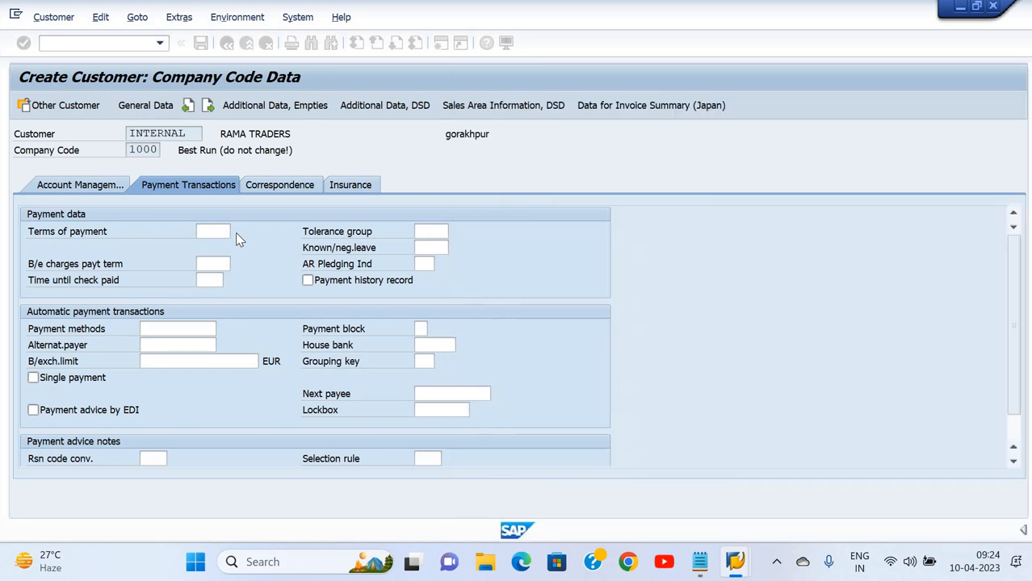
Check the dunning procedure, recipient, block, grouping key and clerk fields, then view export credit insurance data
left_click(282, 185)
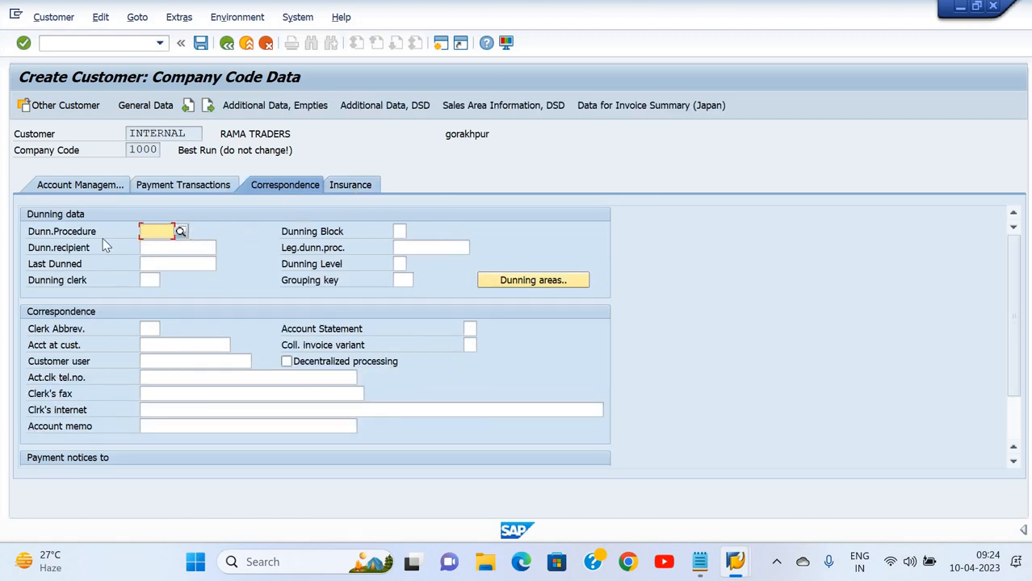
left_click(180, 264)
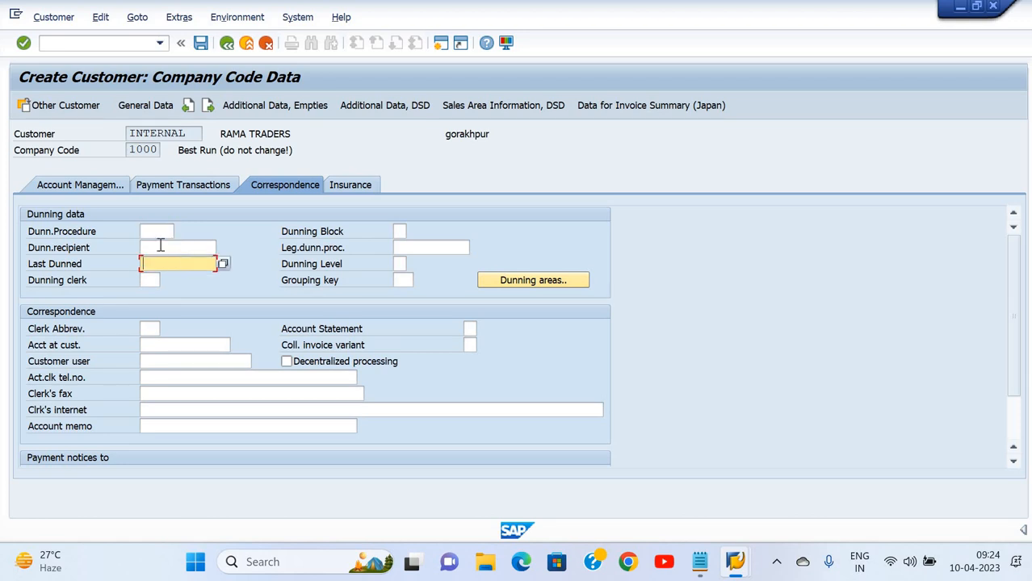
left_click(158, 232)
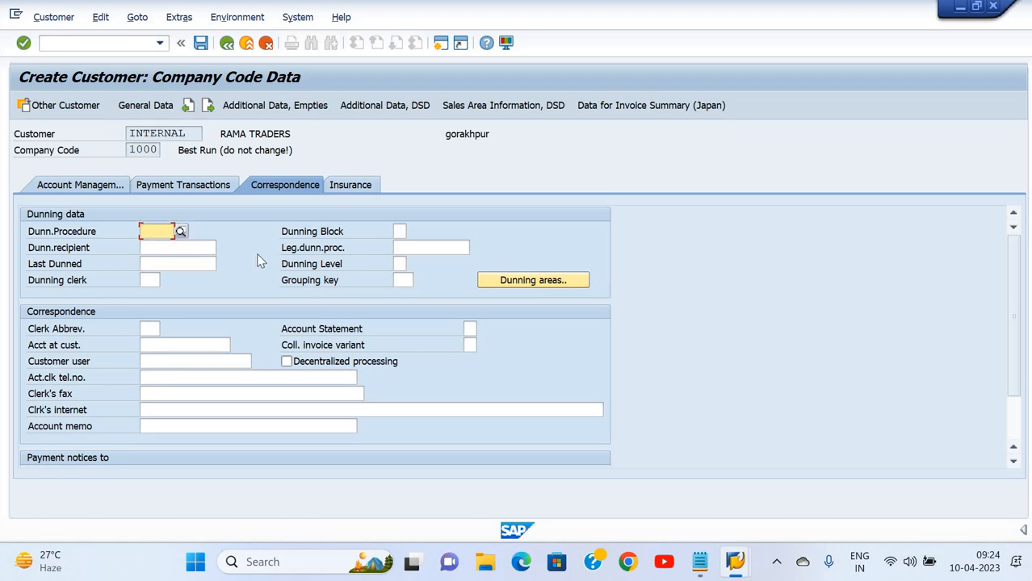
left_click(209, 247)
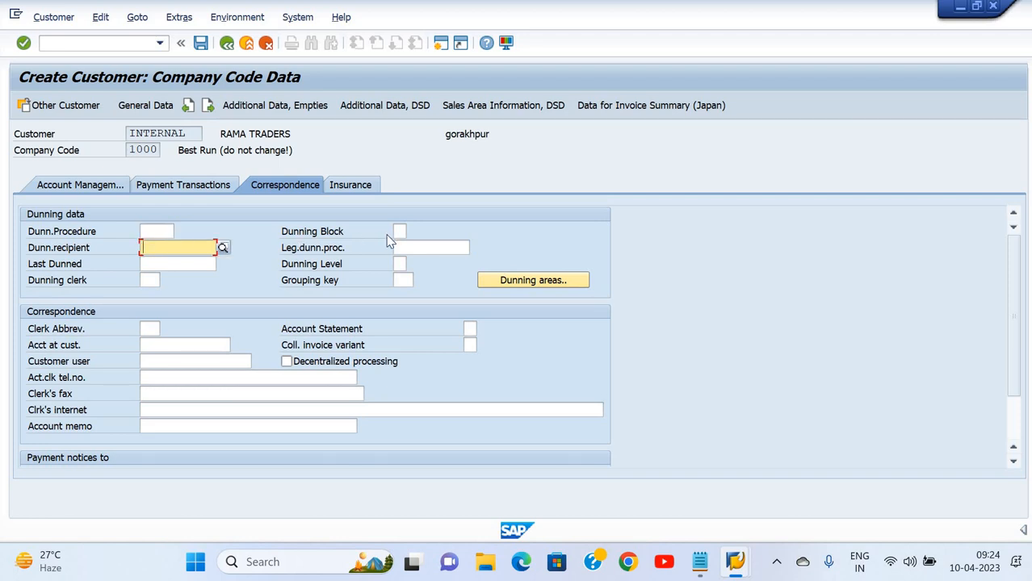
left_click(399, 232)
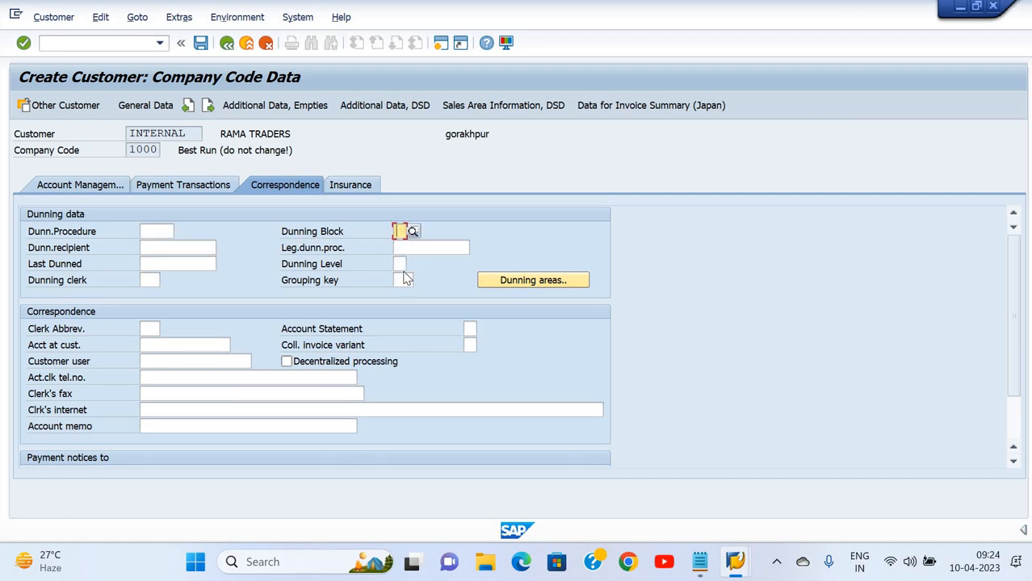
left_click(403, 280)
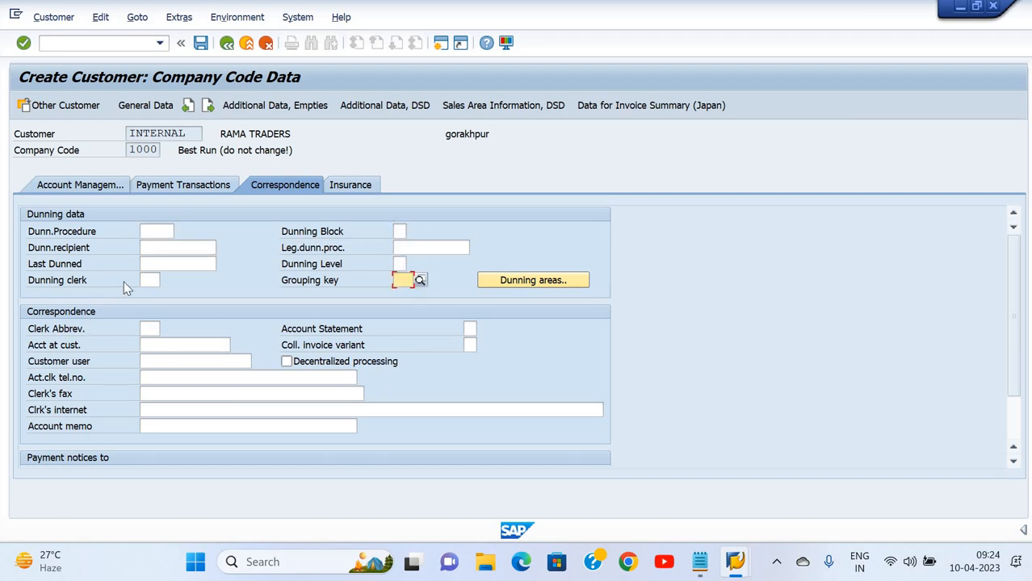
left_click(154, 281)
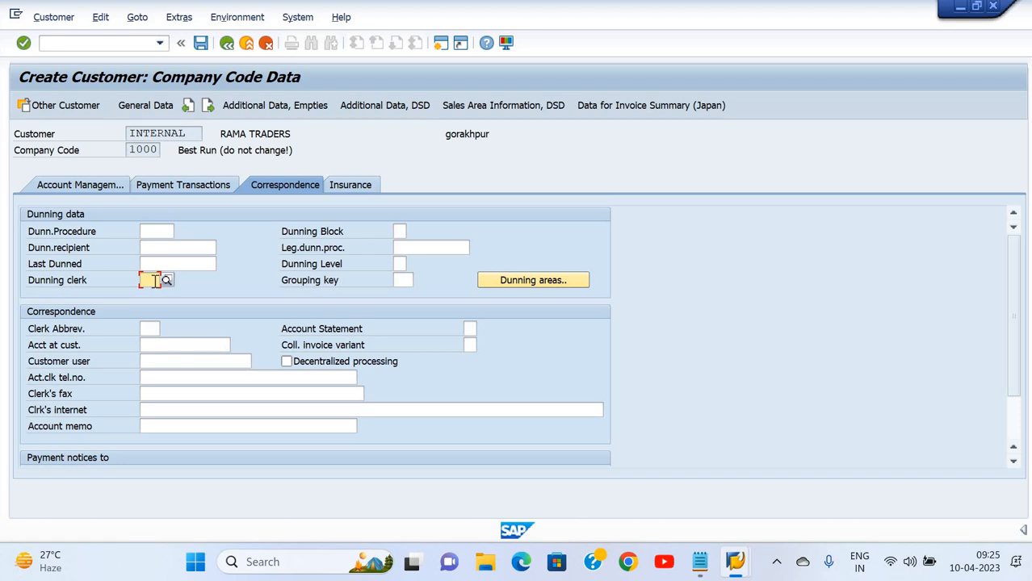
left_click(349, 185)
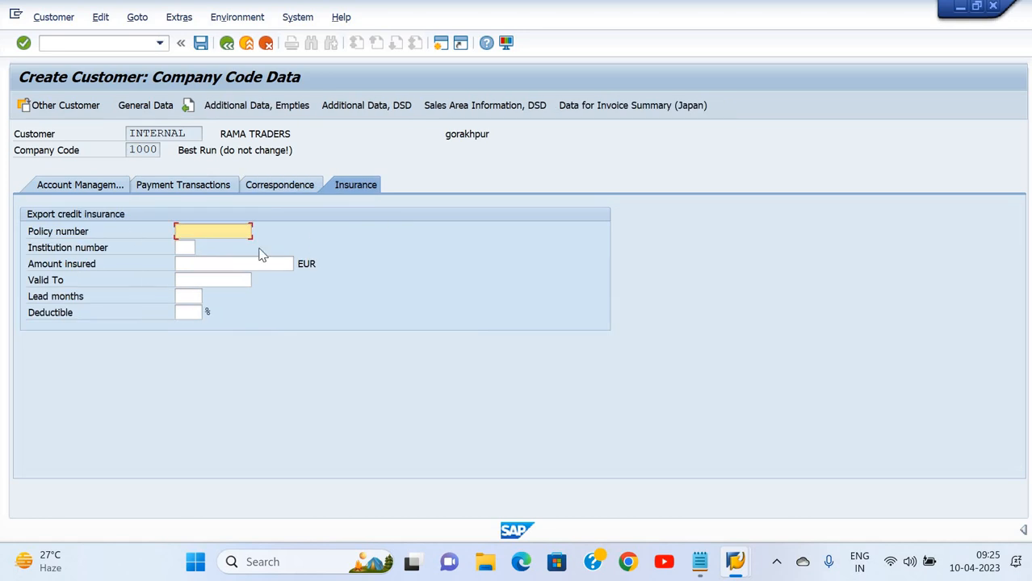
Save RAMA TRADERS as a company code 1000 customer and continue to a blank General Data screen
left_click(201, 44)
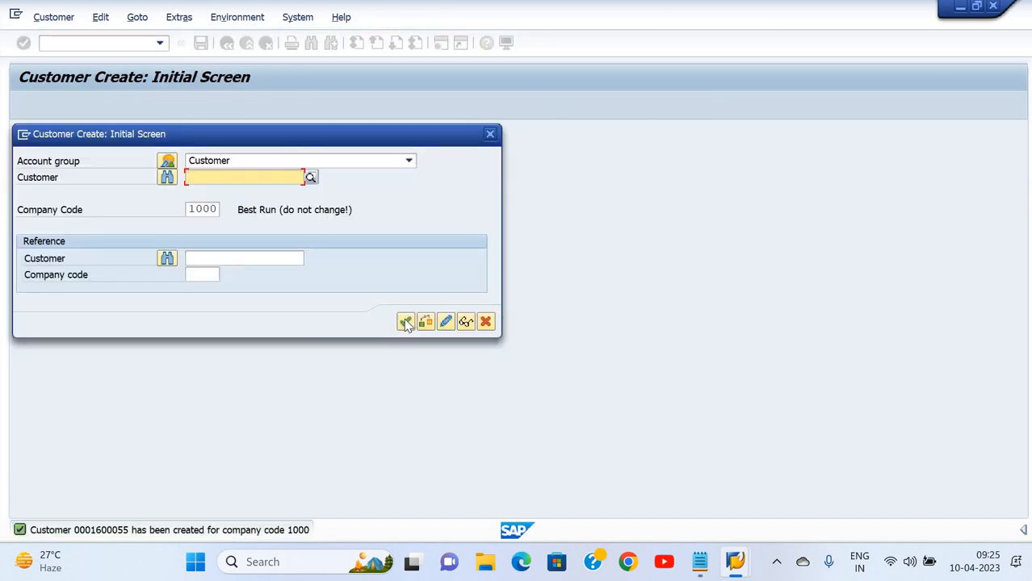
left_click(406, 322)
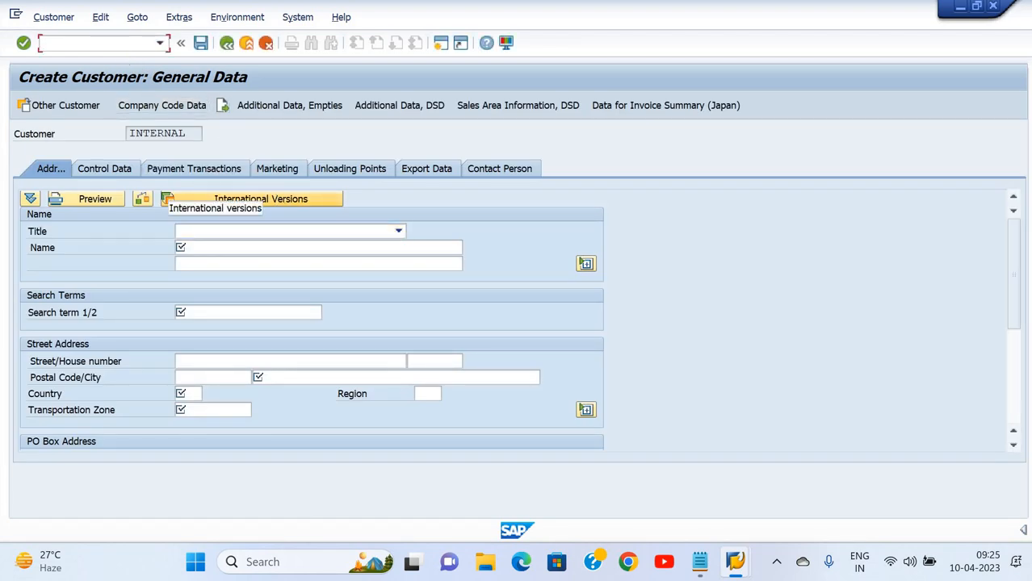
Try FD02 on customer INTERNAL, dismiss its not-created error and return to the main menu
type("nfd02")
key("Return")
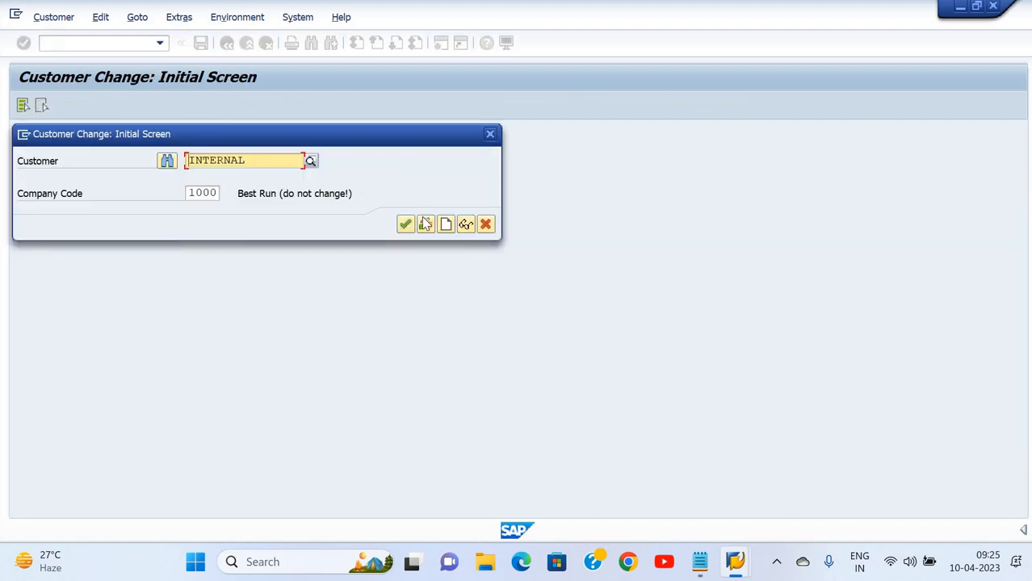
left_click(405, 224)
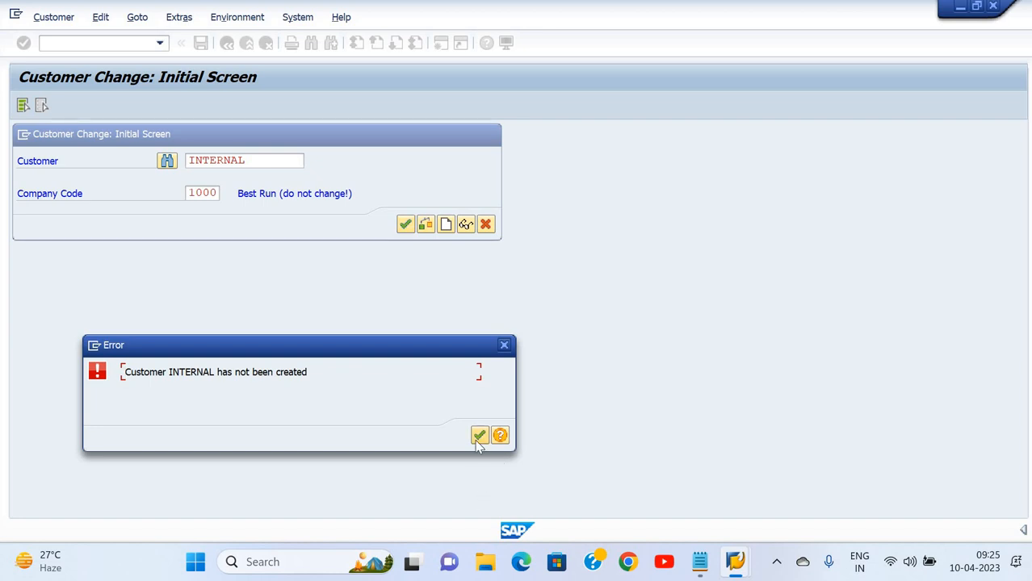
left_click(480, 435)
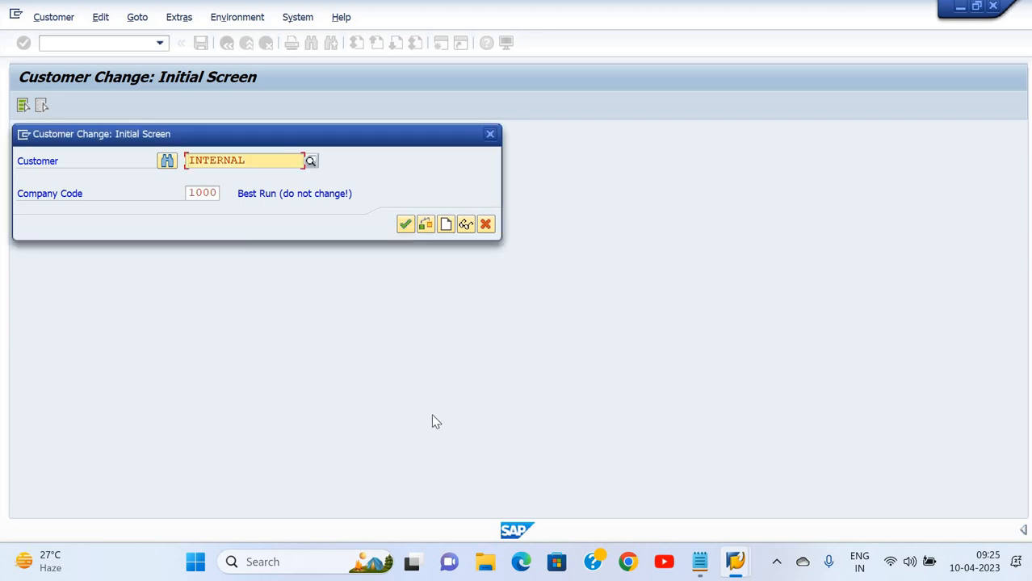
key("F3")
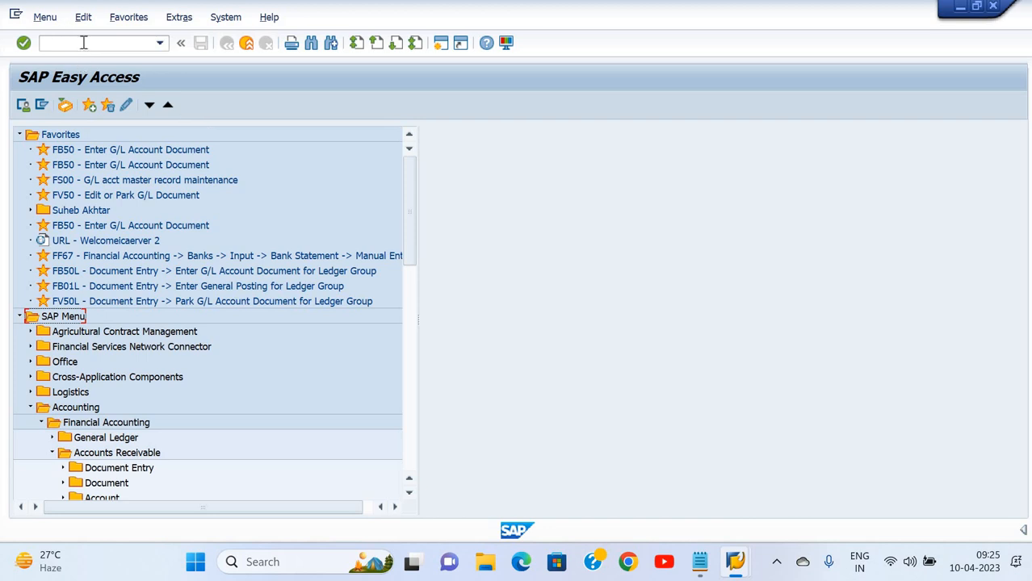
Restart FD02 and pick the new customer from the search term DEEP hits
left_click(83, 42)
type("fd02")
key("Return")
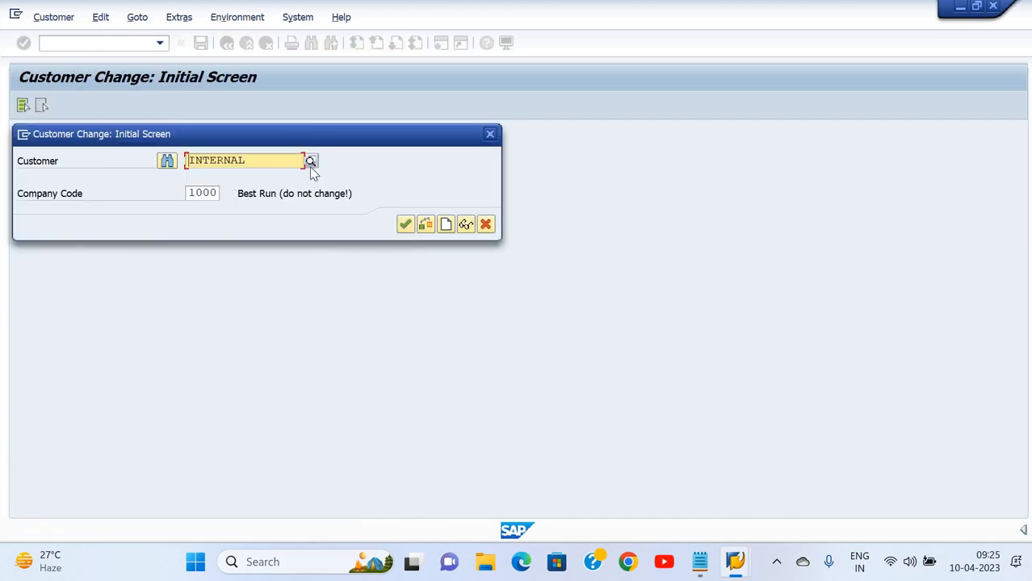
left_click(310, 162)
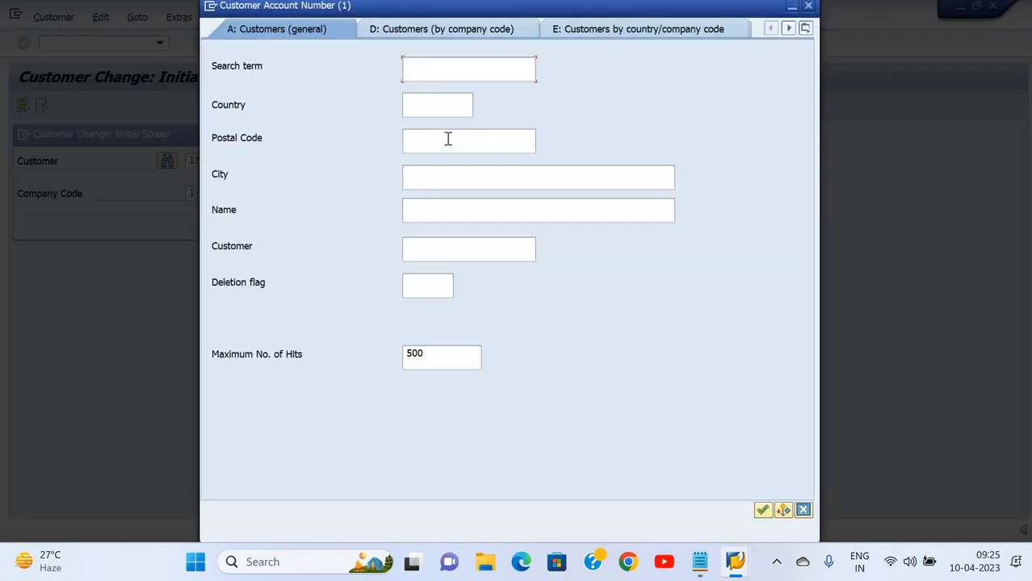
type("deep")
key("Return")
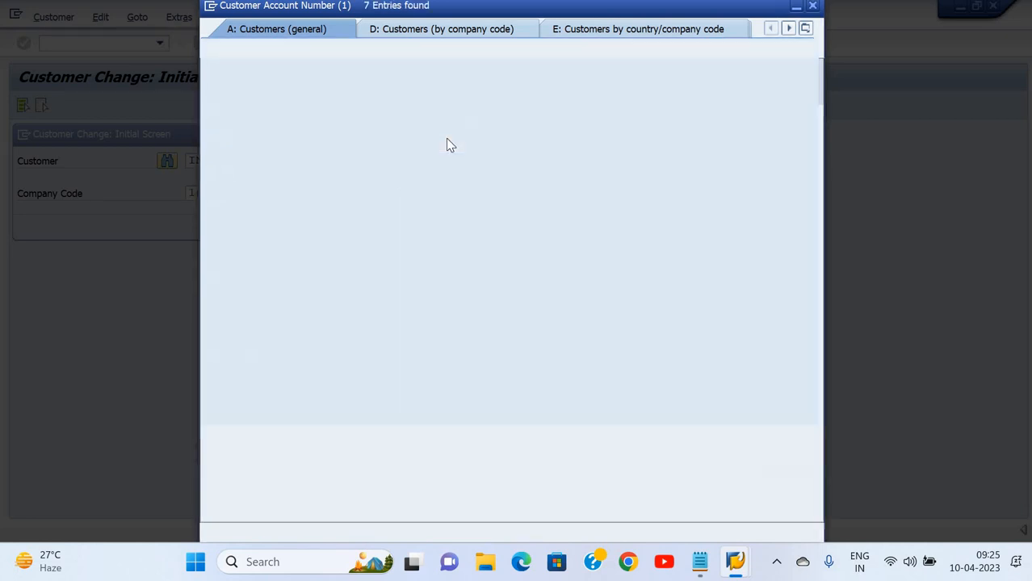
key("Down")
key("Down")
key("Down")
key("Down")
key("Escape")
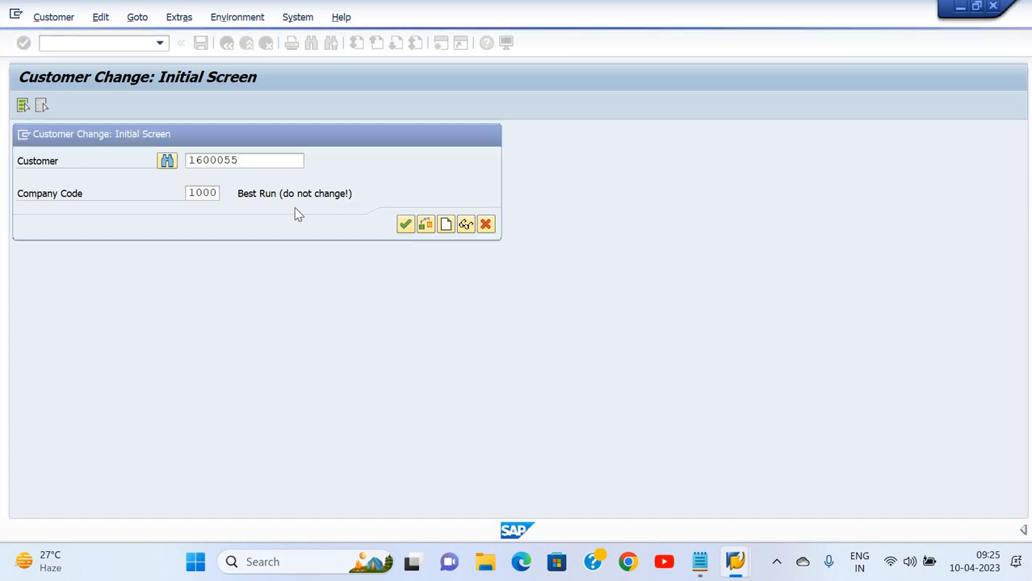
Enter RT as the second name line in RAMA TRADERS' general address data and save
key("Return")
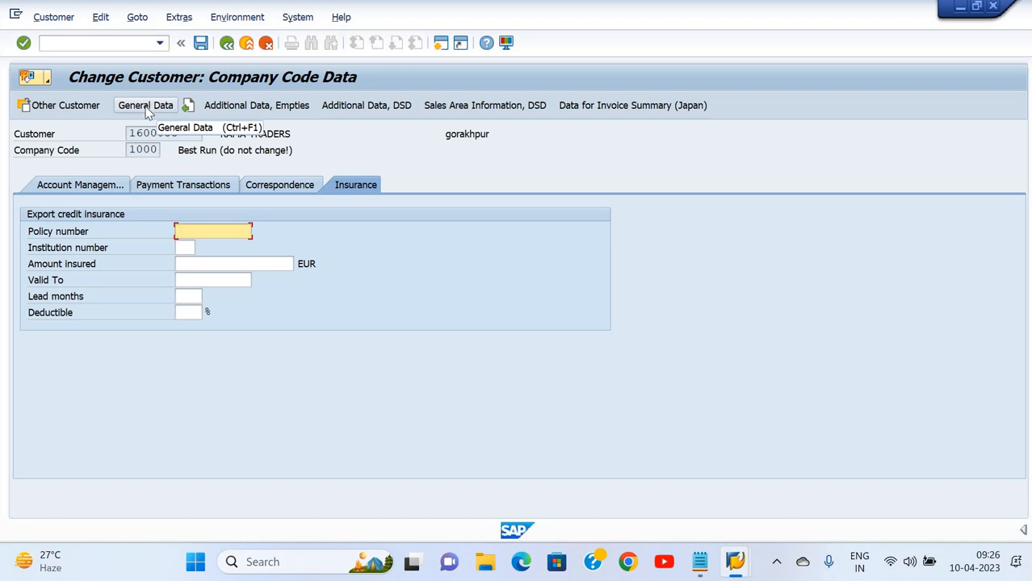
left_click(147, 107)
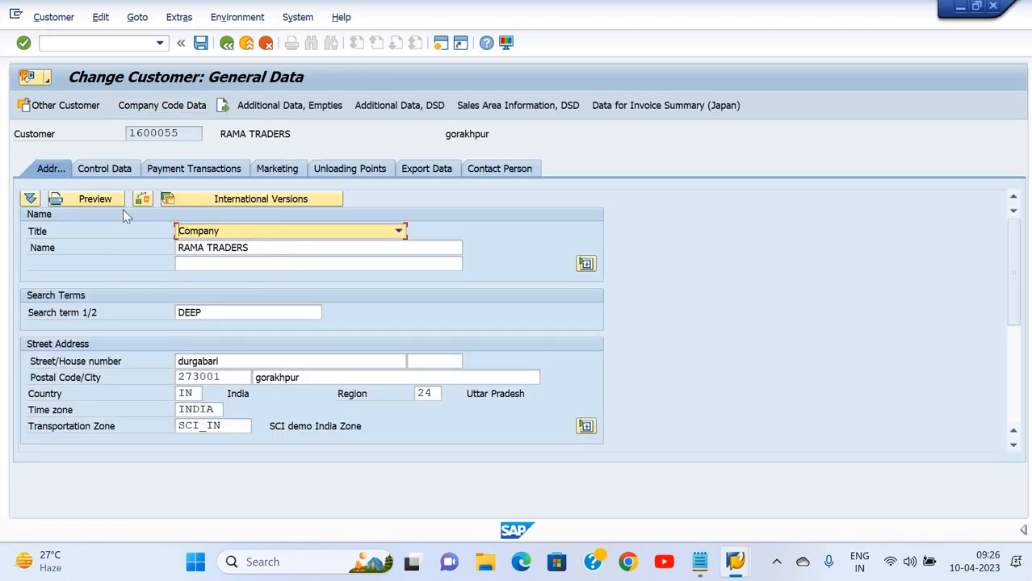
key("Tab")
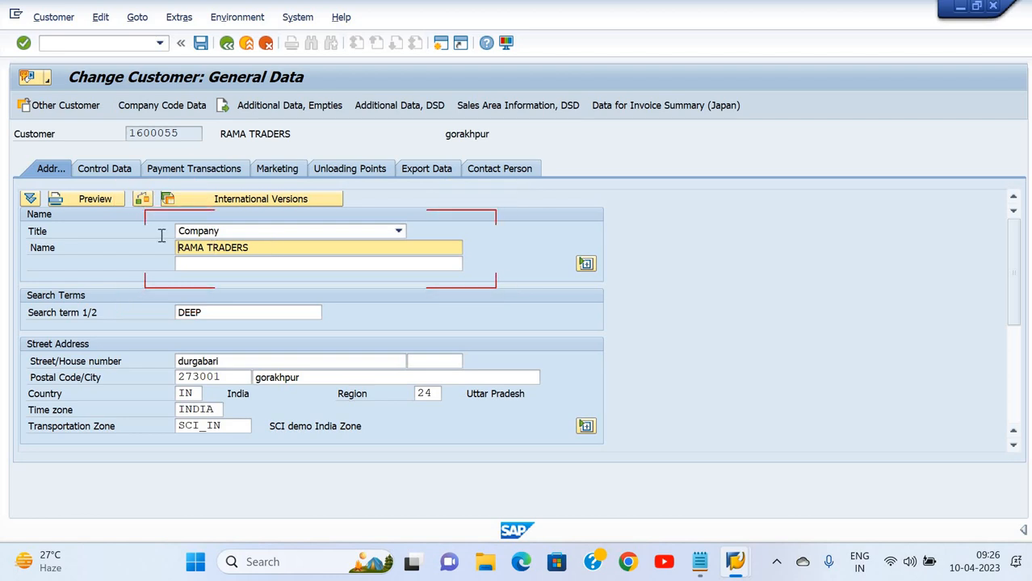
left_click(208, 263)
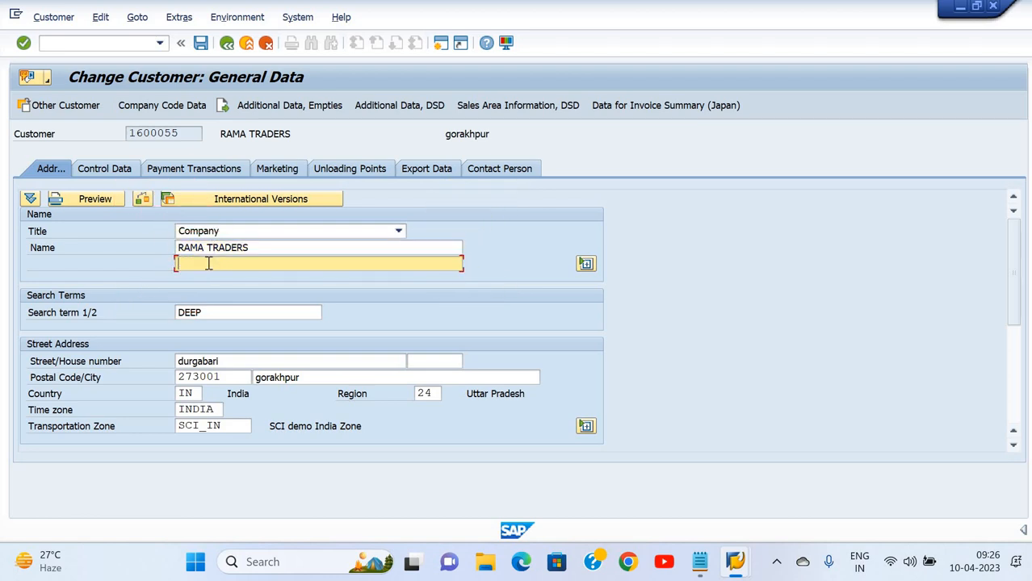
type("RT")
left_click(201, 45)
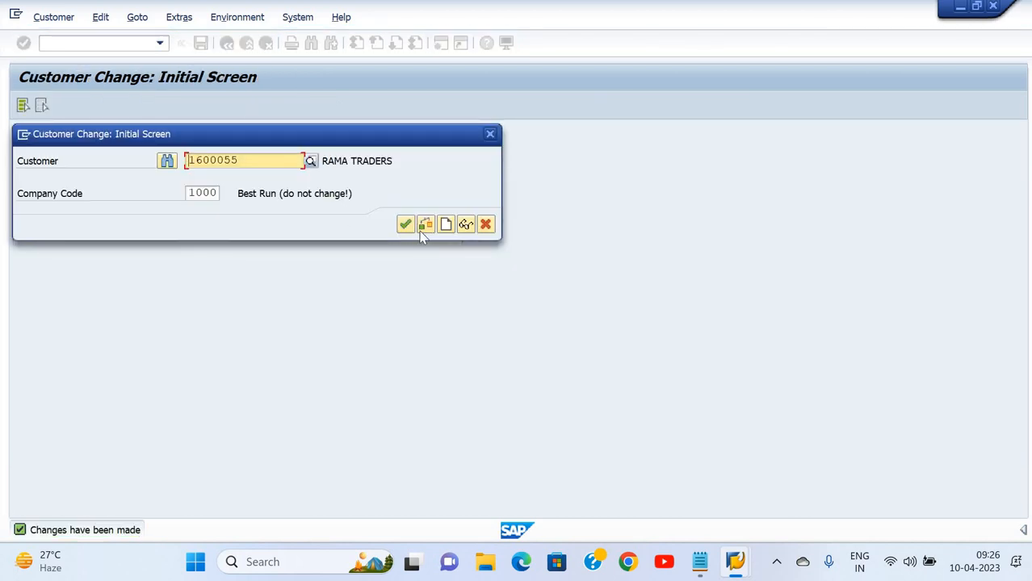
Reopen RAMA TRADERS' general data to see the saved RT name line
left_click(406, 226)
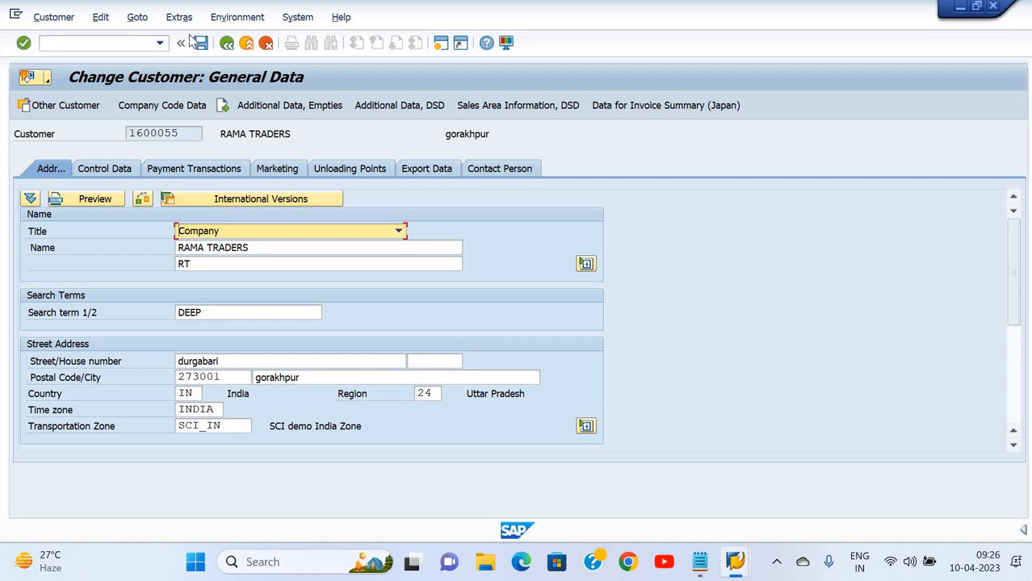
left_click(107, 41)
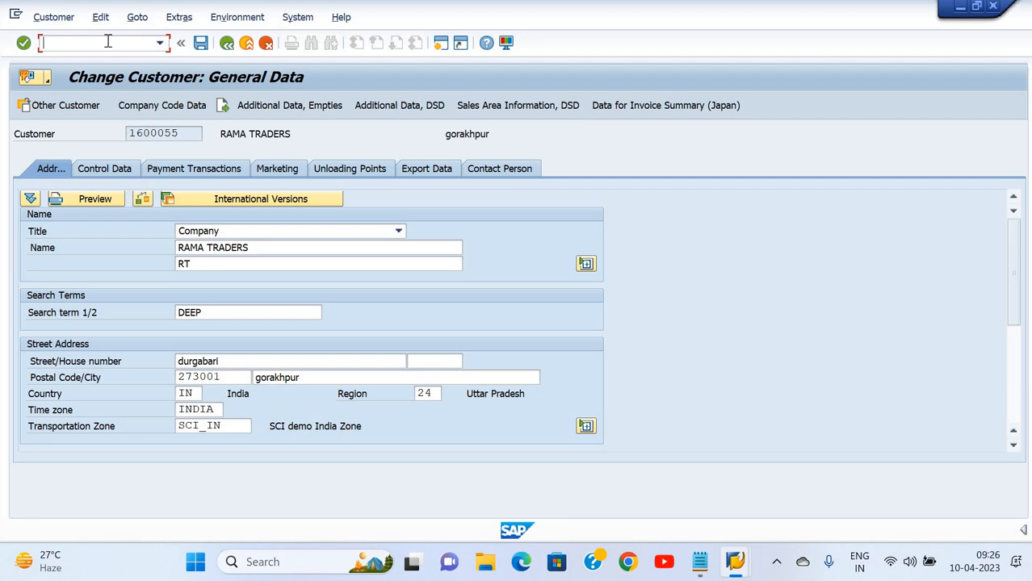
key("alt+Tab")
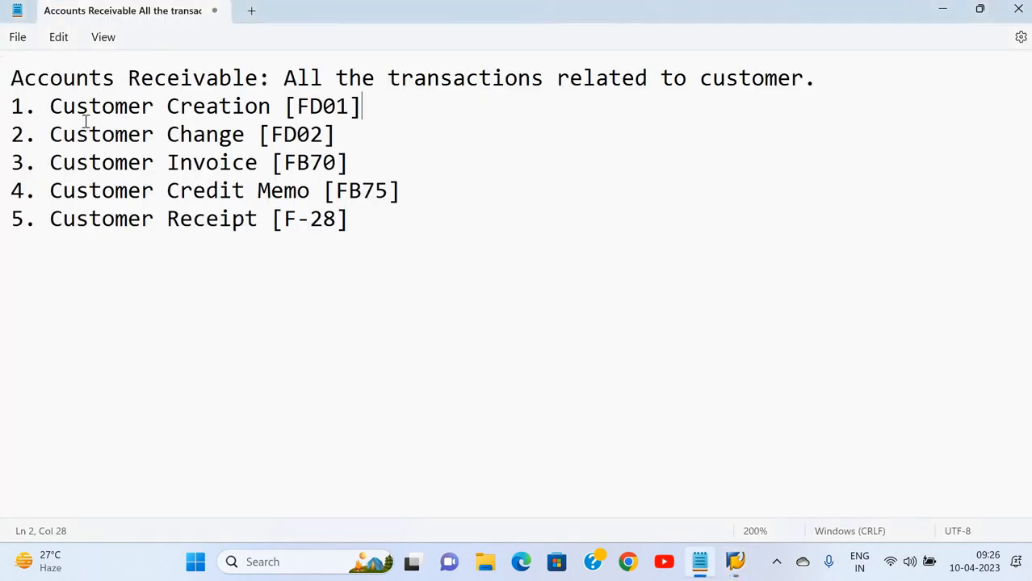
left_click_drag(50, 106, 247, 138)
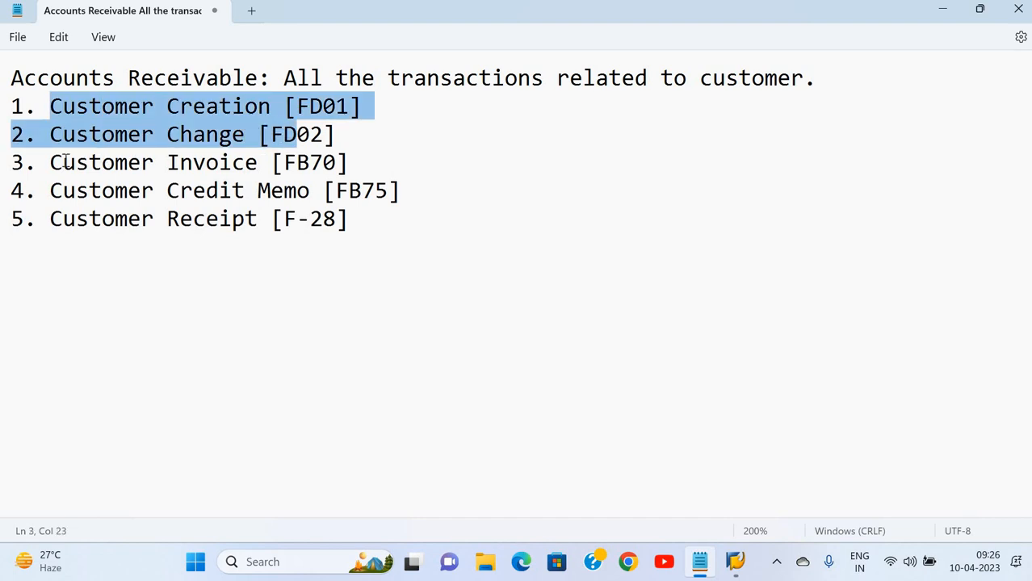
key("Right")
left_click_drag(50, 162, 350, 161)
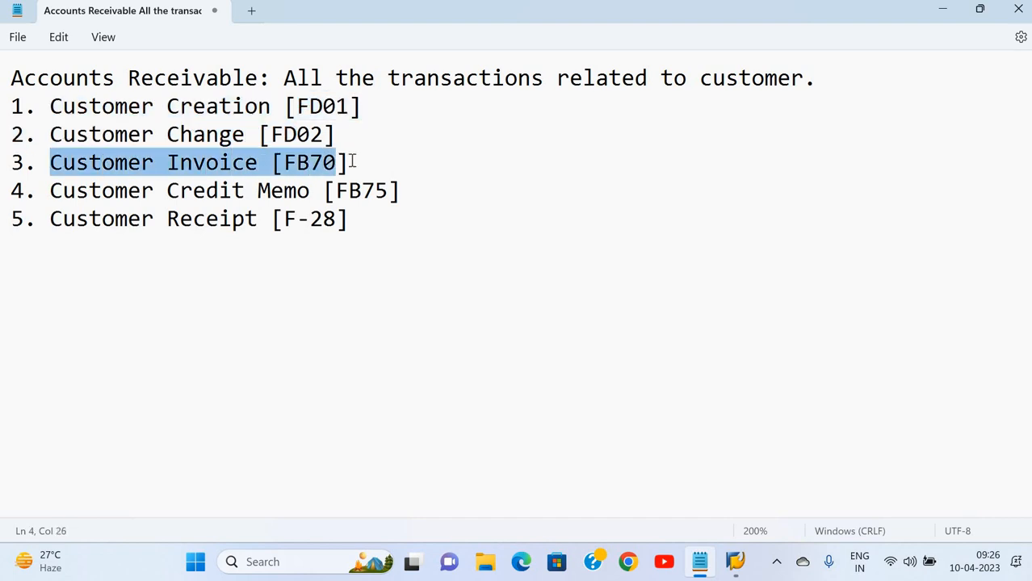
left_click(352, 161)
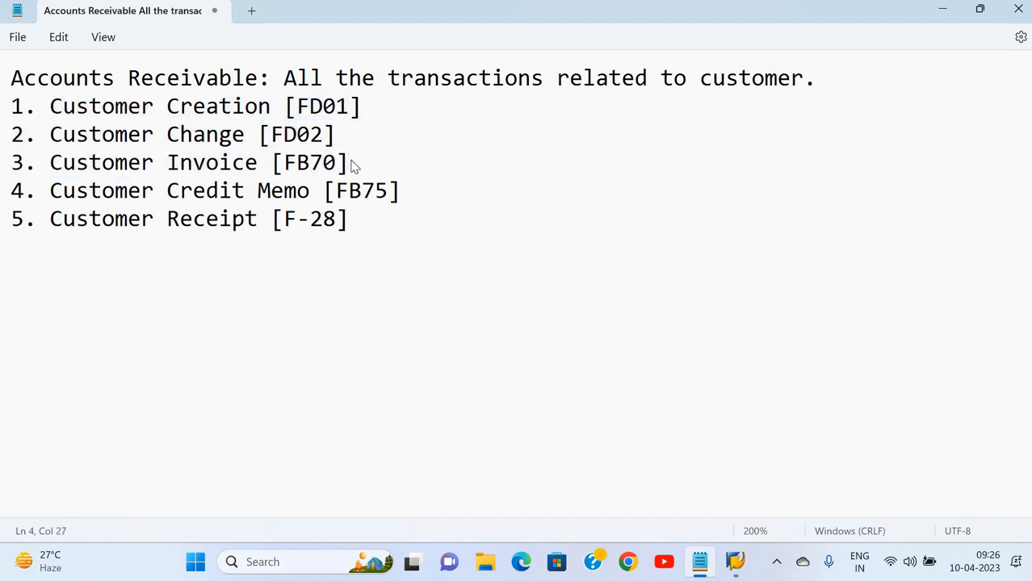
key("alt+Tab")
type("/")
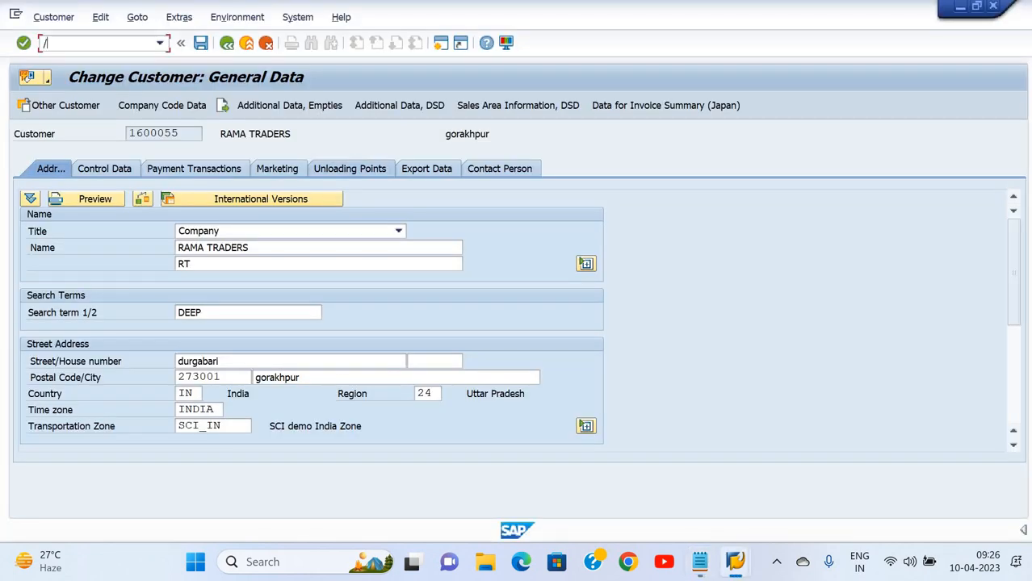
type("nfb70")
Start the customer invoice entry and search customers by term DEEP
key("Return")
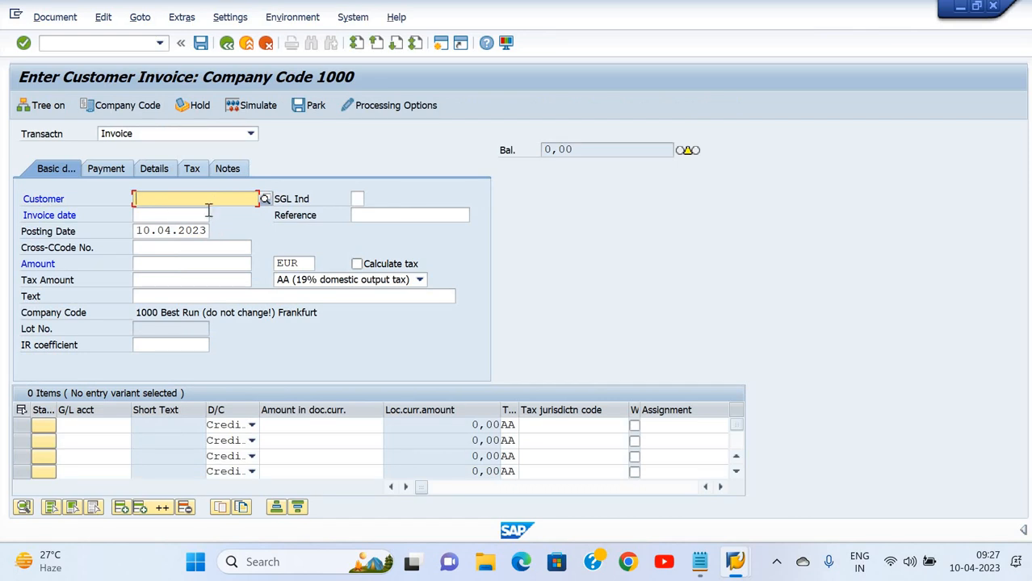
left_click(265, 200)
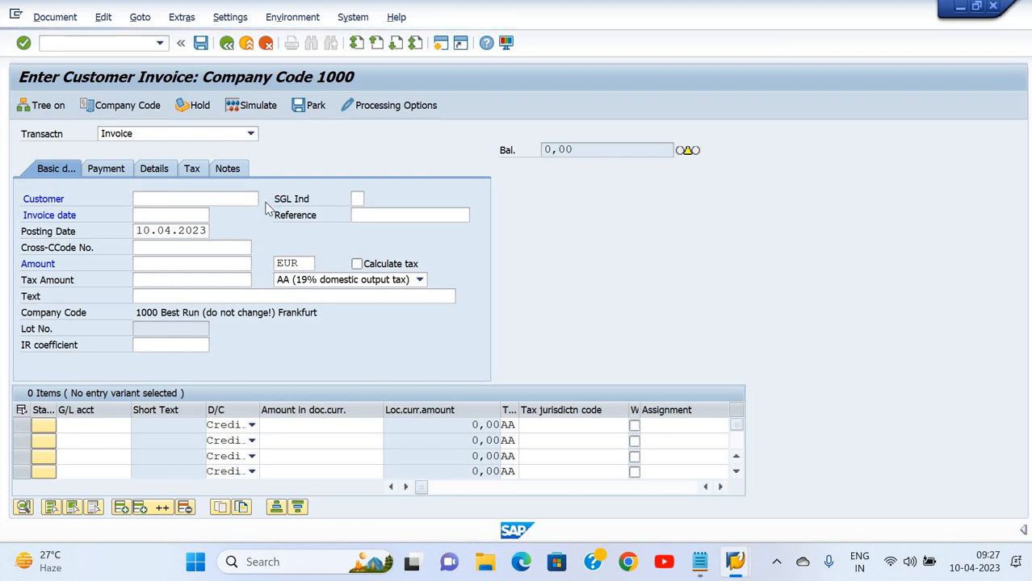
type("deep")
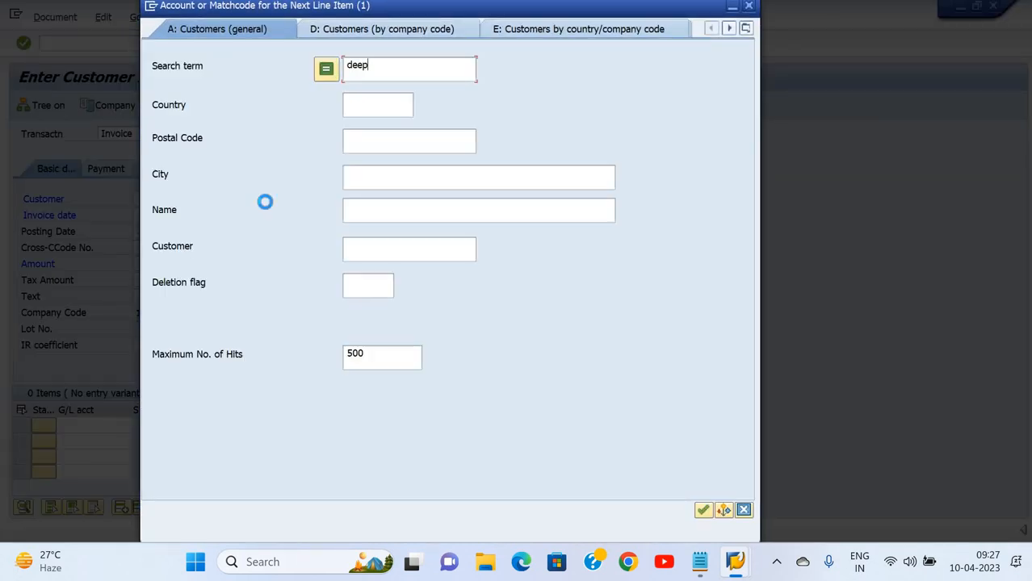
key("Return")
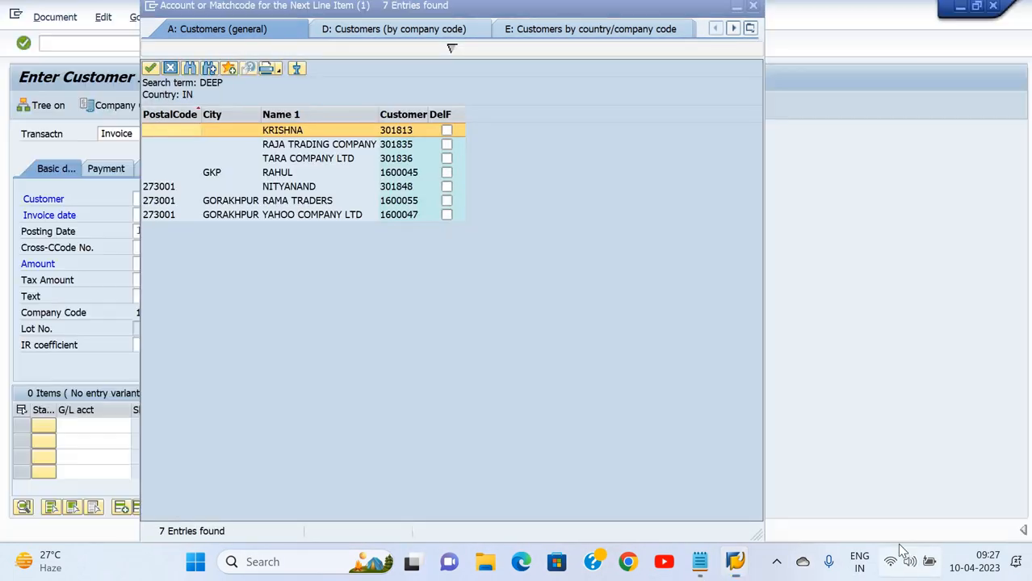
Mute the computer's sound from Windows Quick Settings
left_click(909, 561)
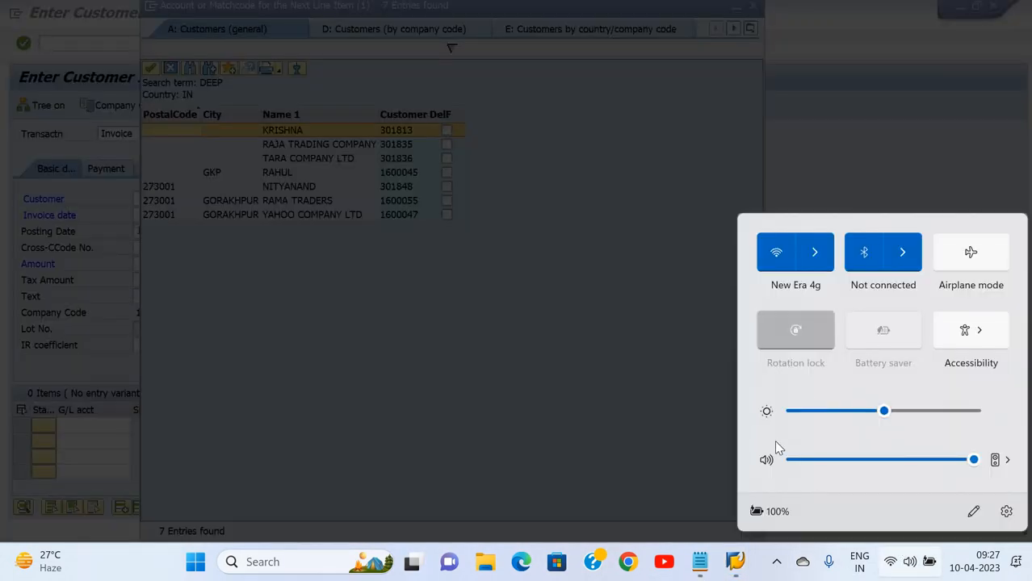
left_click(766, 460)
left_click(479, 175)
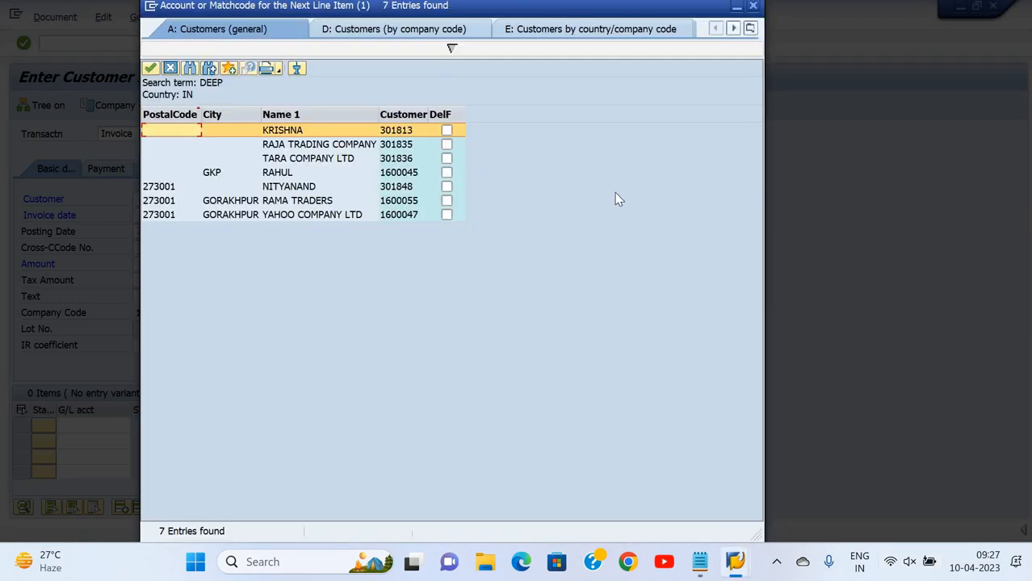
Pick RAMA TRADERS from the hit list as the invoice customer
key("Down")
key("Down")
key("Down")
key("Down")
key("Down")
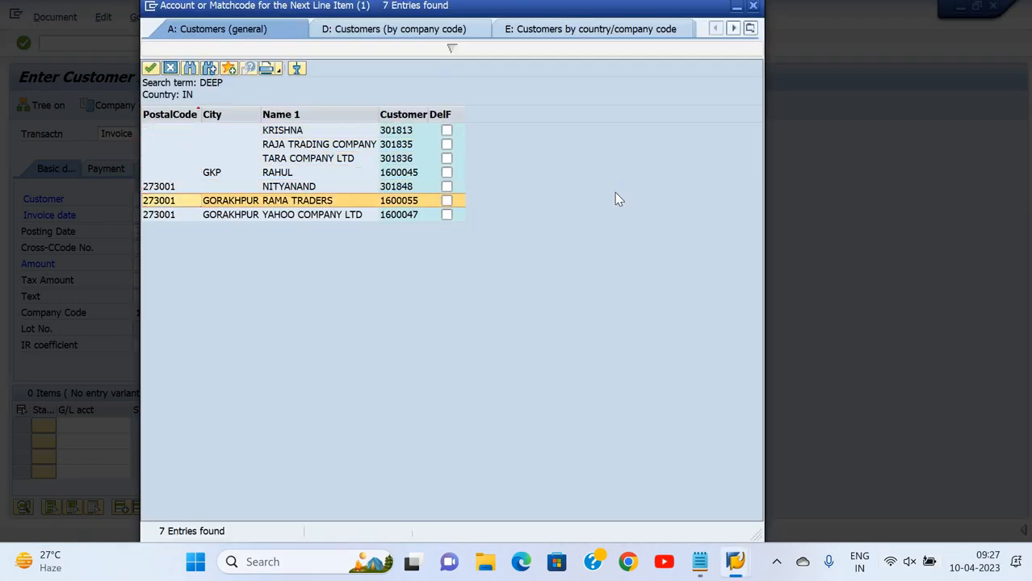
key("Return")
key("Tab")
key("Tab")
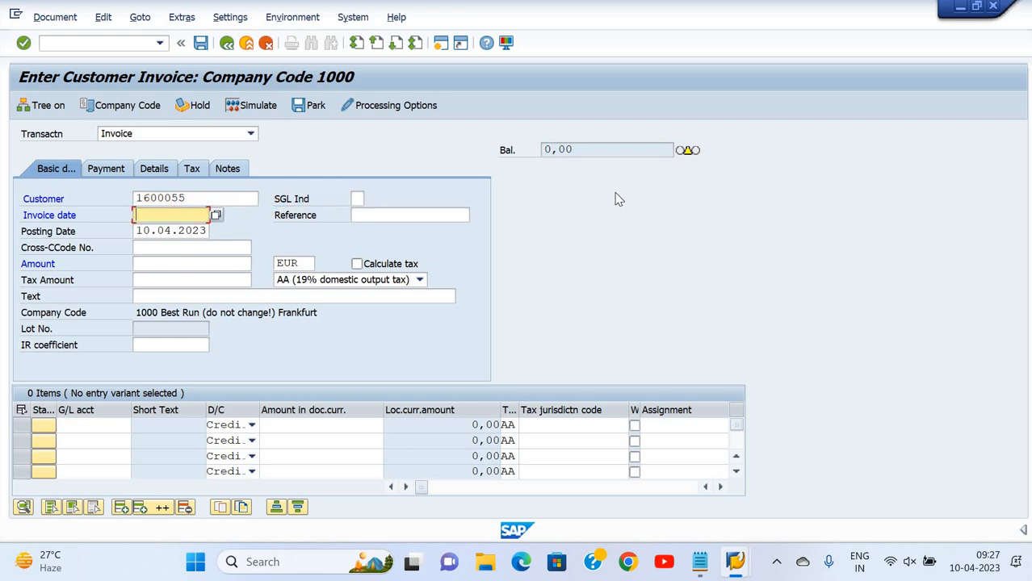
Enter invoice date 10.04.2023 and amount 2000, correcting an initial 1000
type("10.04.2023")
key("Tab")
key("Tab")
key("Tab")
key("Tab")
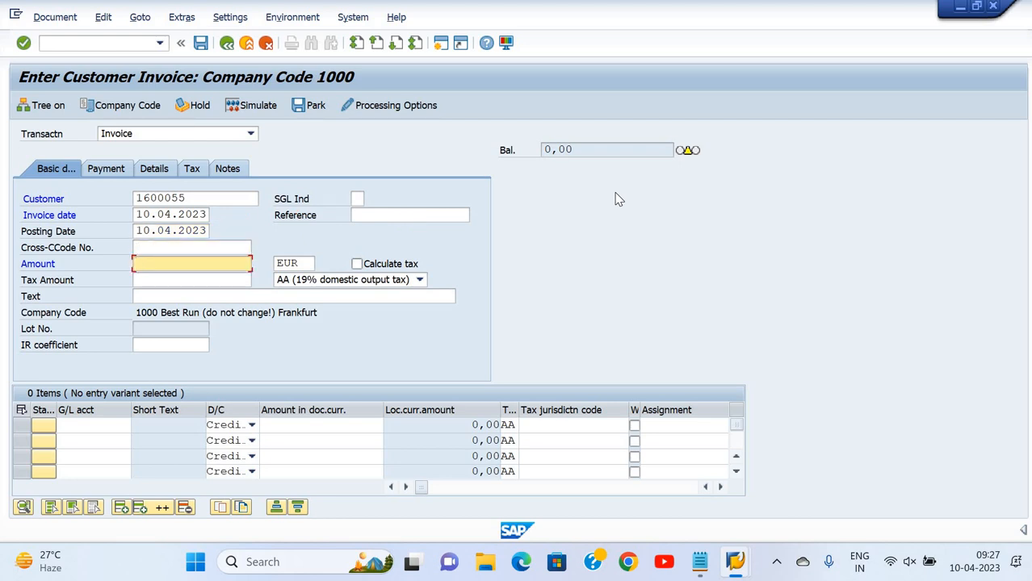
type("1000")
key("Tab")
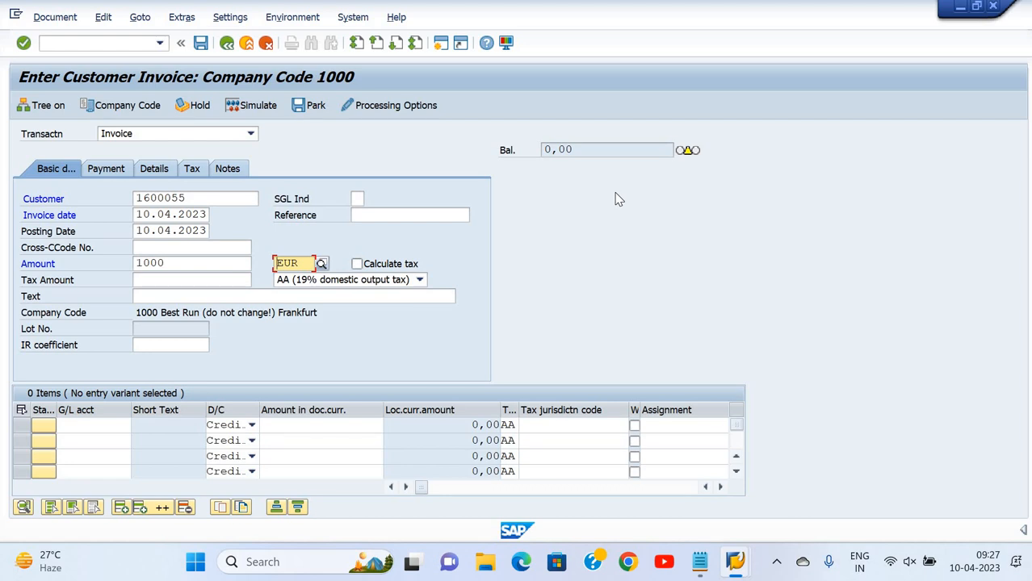
key("shift+Tab")
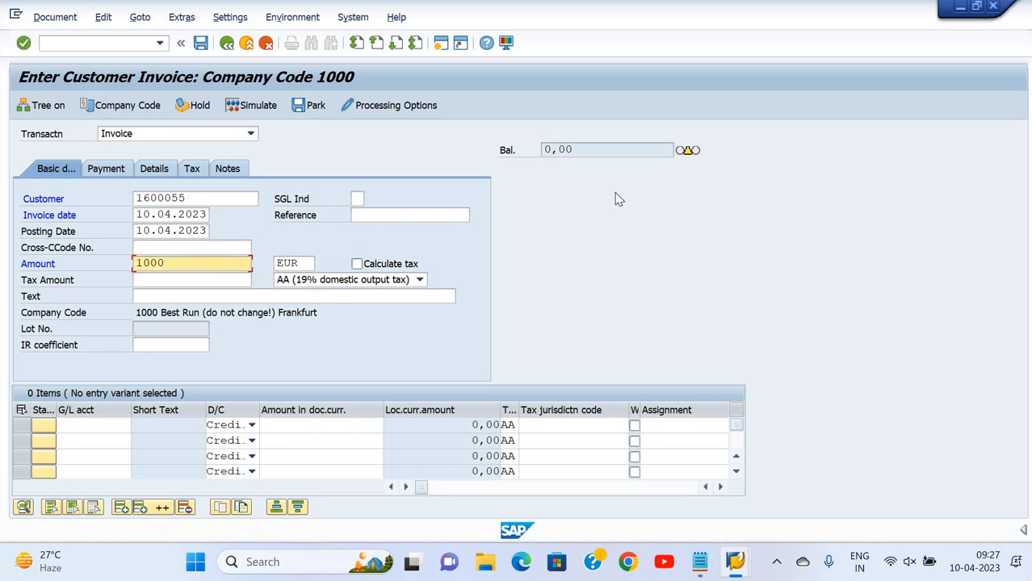
key("BackSpace")
key("BackSpace")
key("BackSpace")
key("BackSpace")
type("2000")
key("Tab")
key("Tab")
key("Tab")
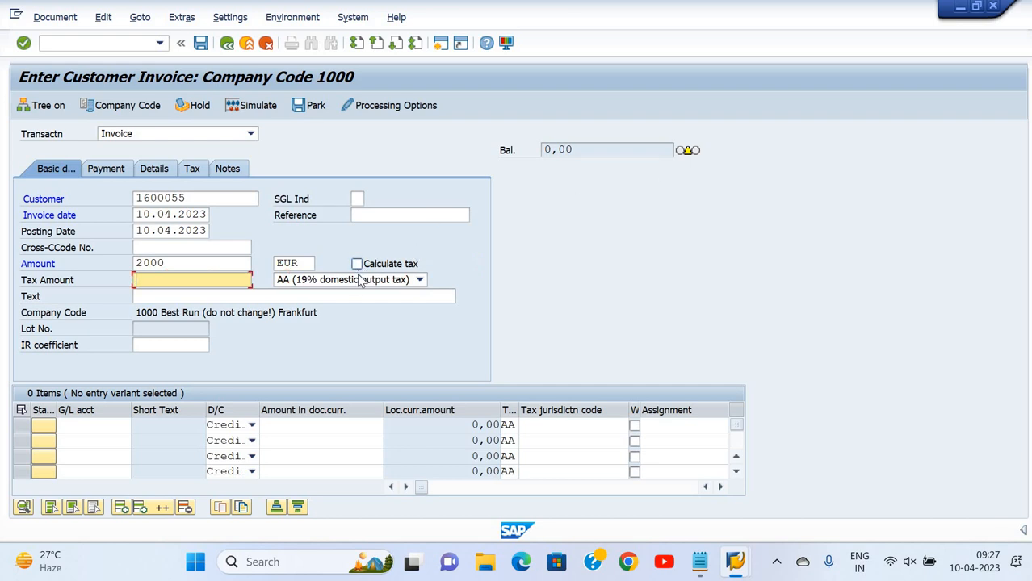
Choose tax code 0O (output tax 0%) and turn on Calculate tax
left_click(355, 280)
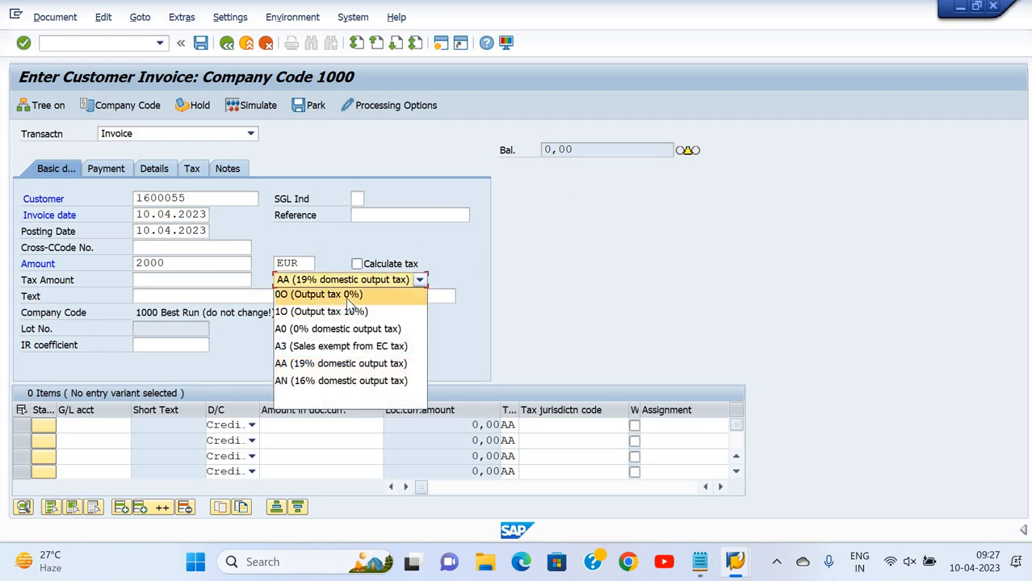
left_click(339, 293)
key("Return")
left_click(356, 264)
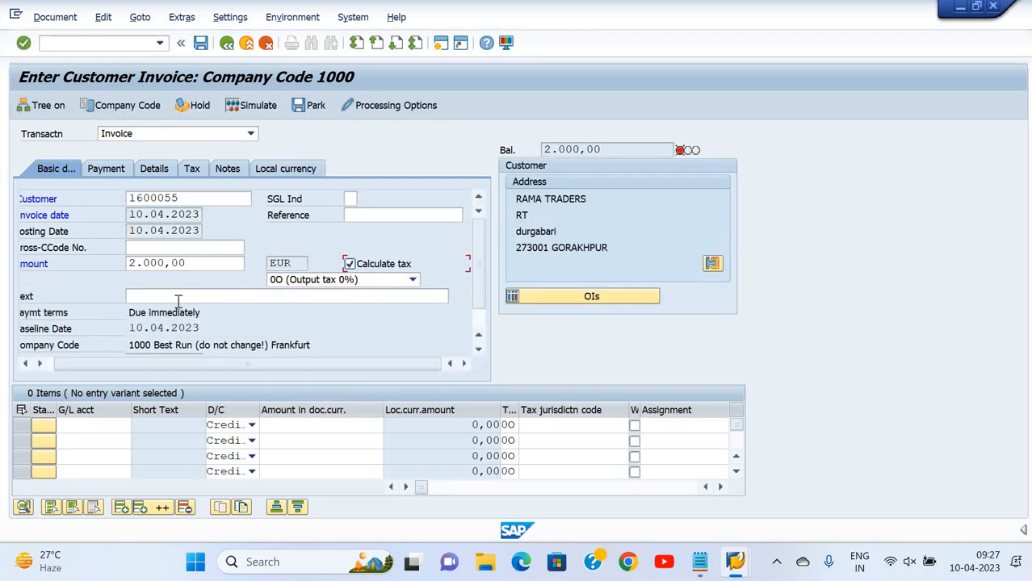
Enter the header text 'Being Service bill raise'
left_click(178, 300)
type("ing ")
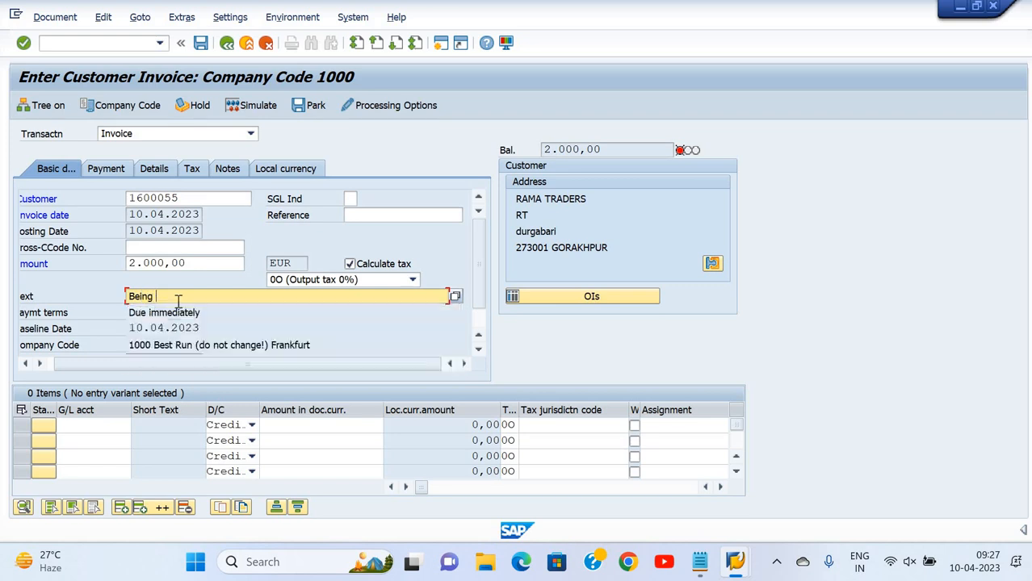
type("Bil")
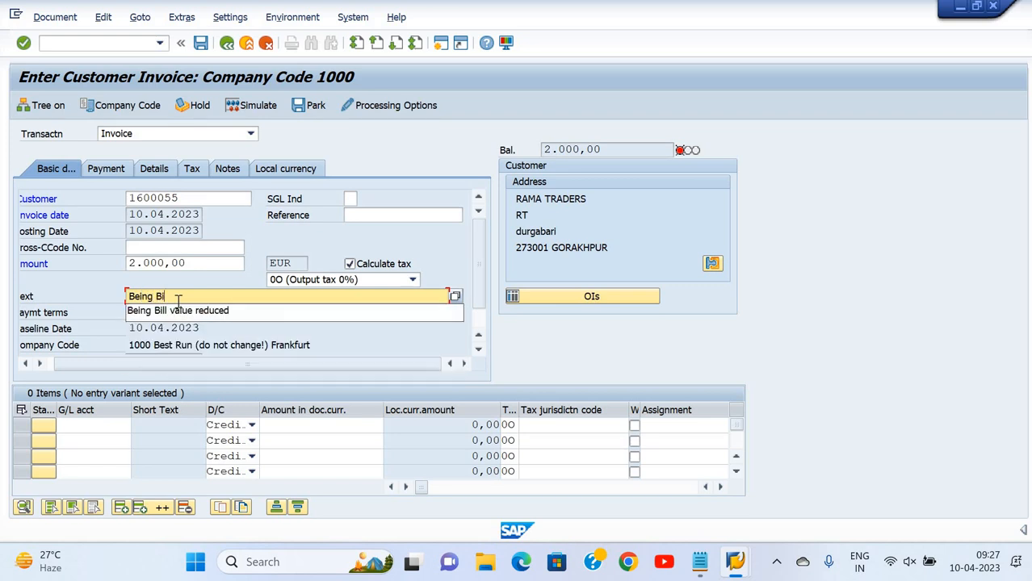
key("BackSpace")
key("BackSpace")
key("BackSpace")
type("S")
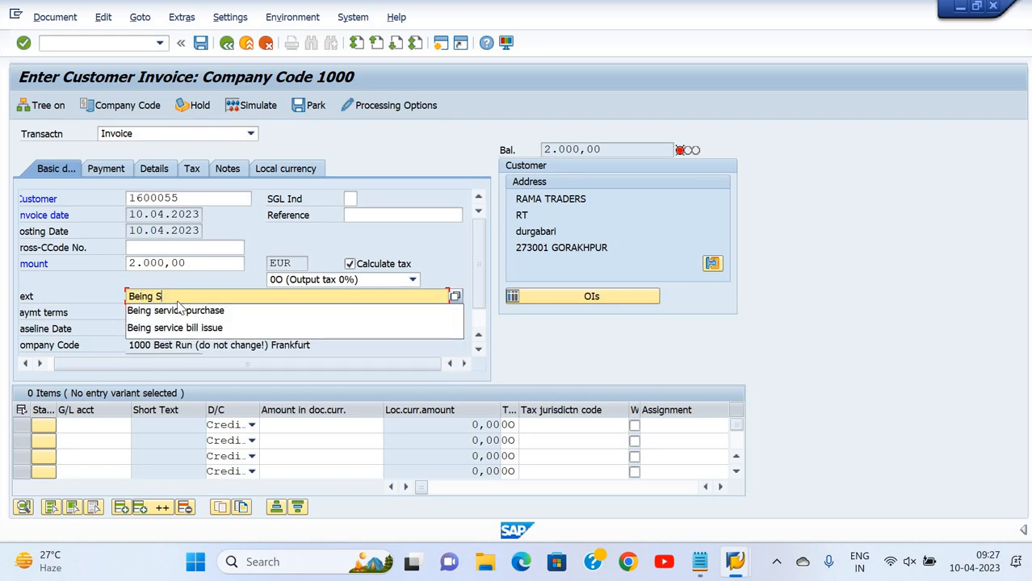
type("ervice b")
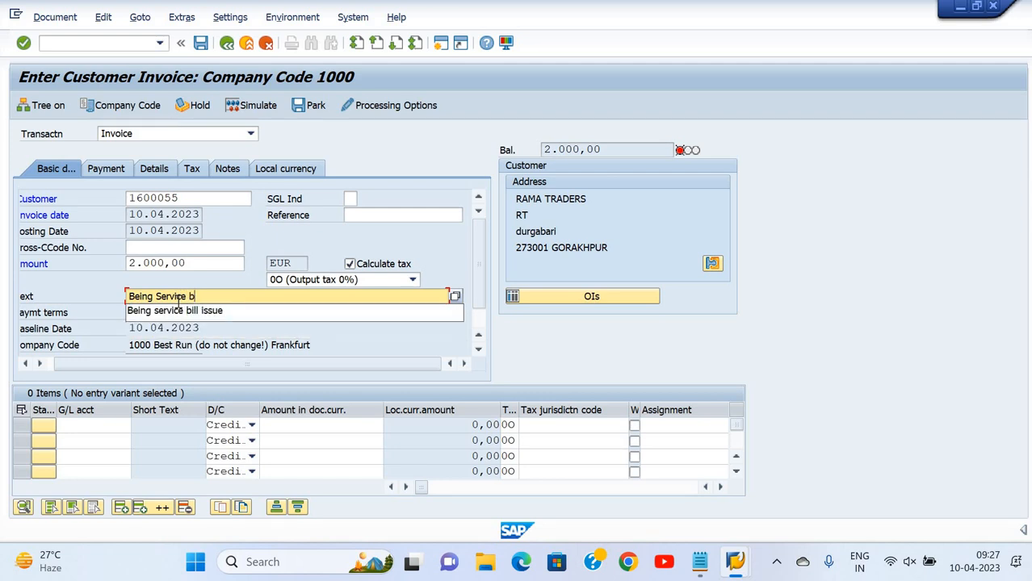
type("ill raise")
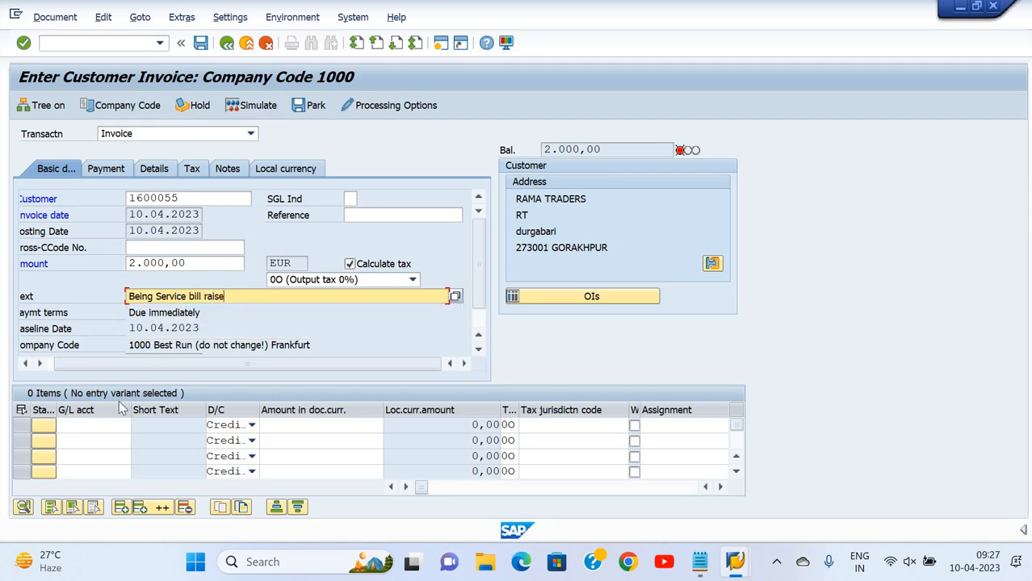
left_click(131, 429)
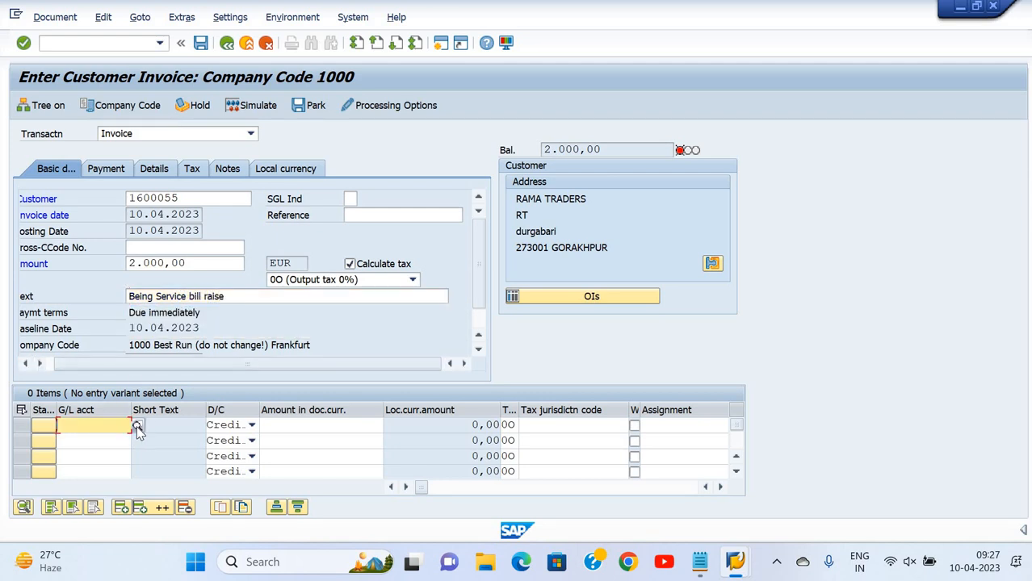
Set the first line's G/L account to 2023101 Fee Receive, found via search term deep
left_click(137, 425)
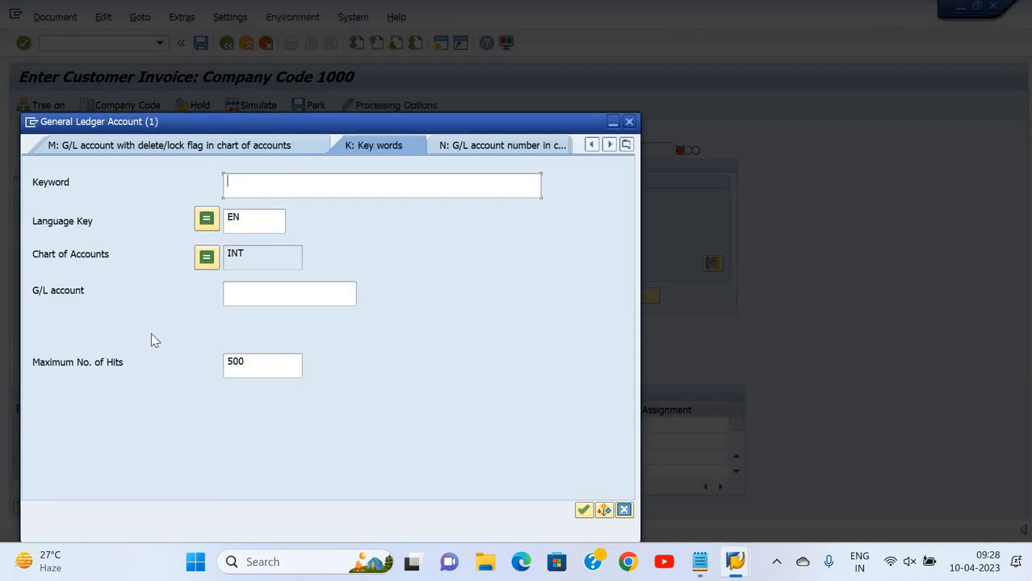
type("deep")
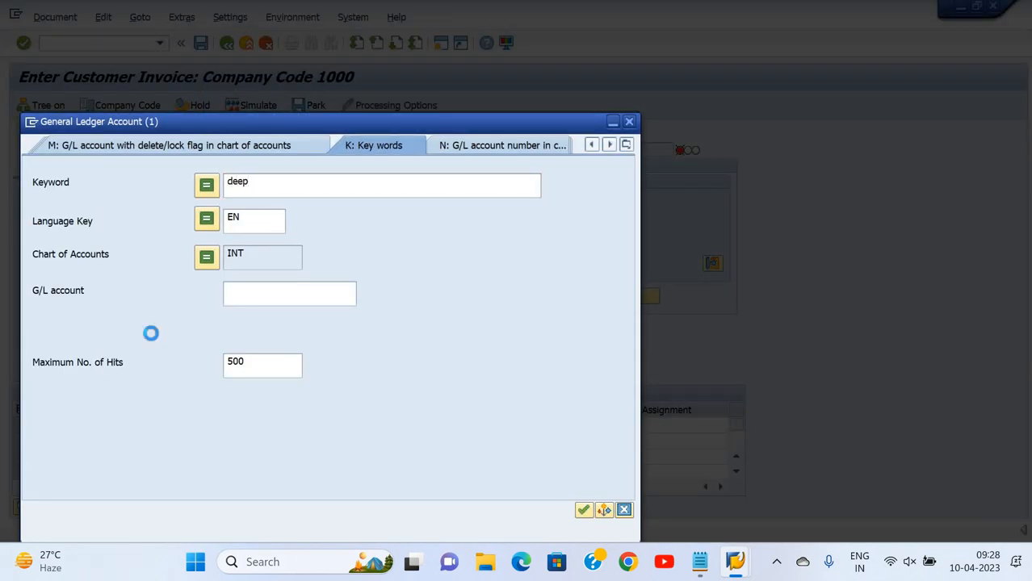
key("Down")
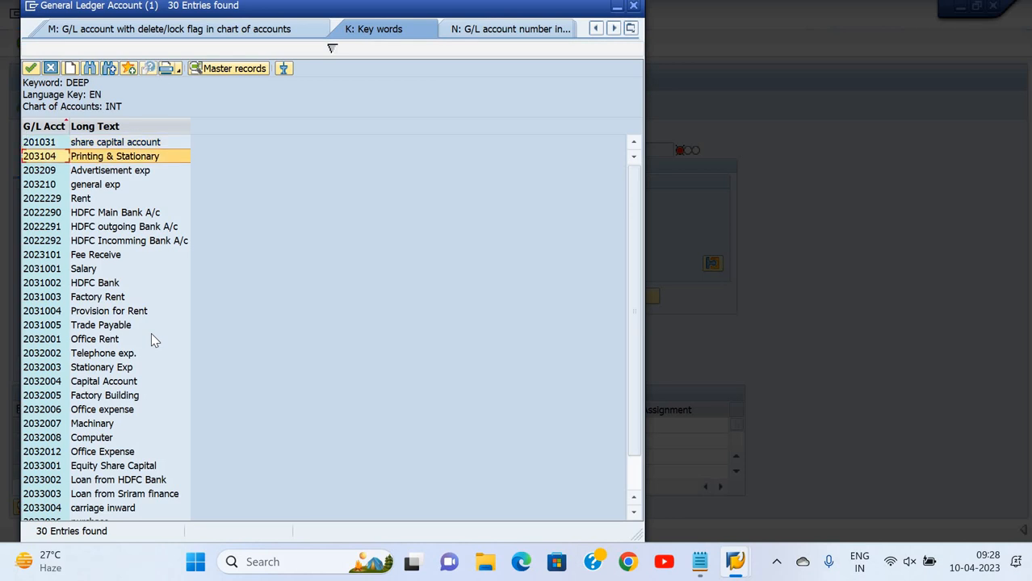
key("Down")
key("Down")
key("Down")
key("Down")
key("Down")
key("Down")
key("Down")
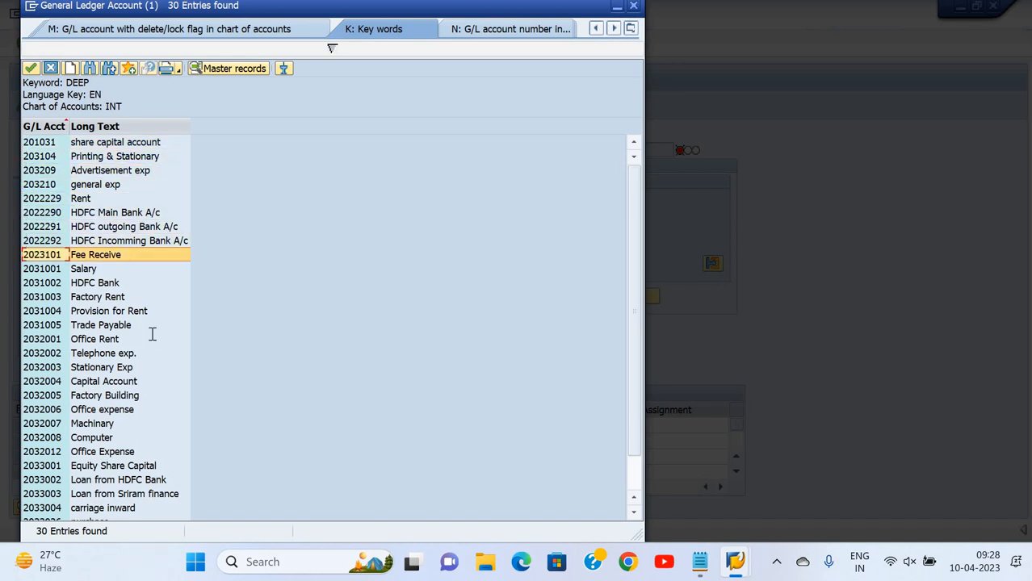
key("Return")
Set the line amount to 2.000,00, correcting an initial 1000
key("Tab")
key("Tab")
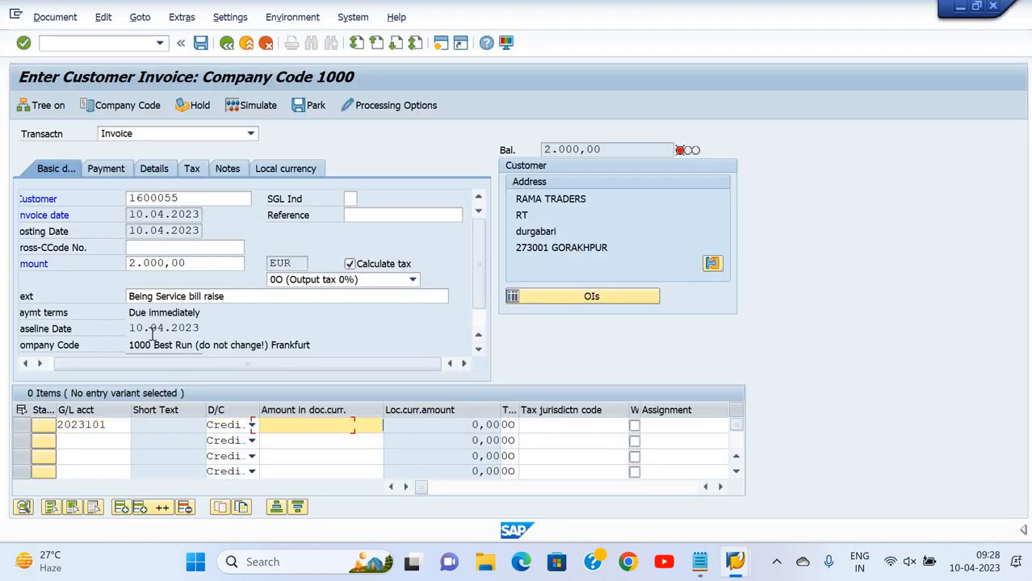
type("1000")
key("Return")
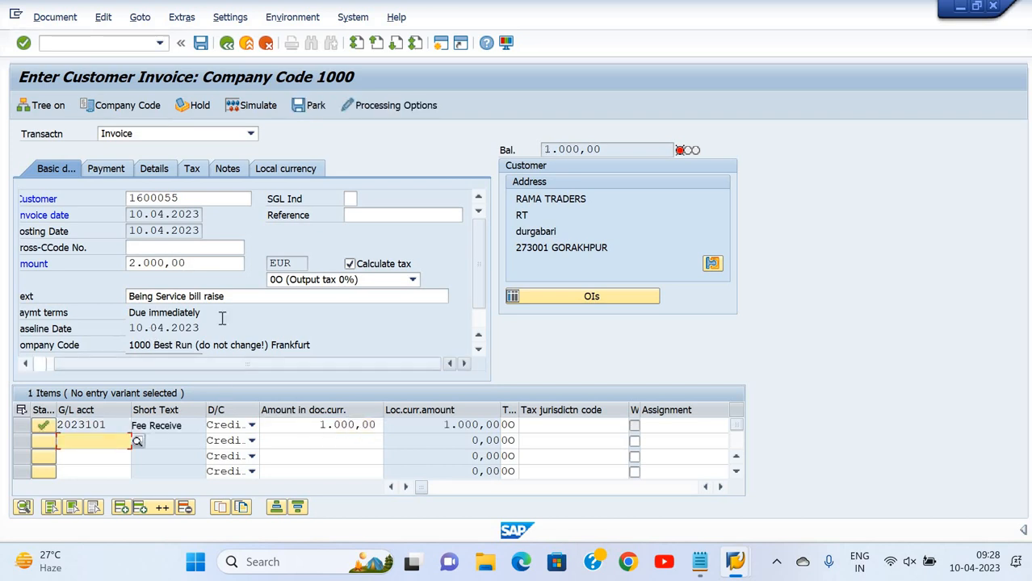
left_click(317, 432)
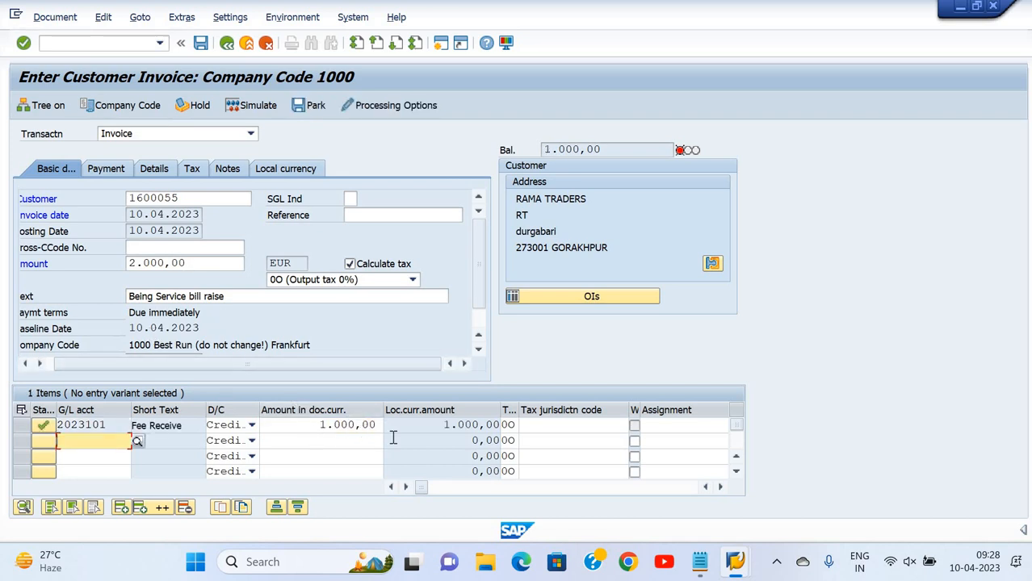
key("Delete")
key("Delete")
key("Delete")
key("Delete")
key("Delete")
key("Delete")
key("Delete")
key("Delete")
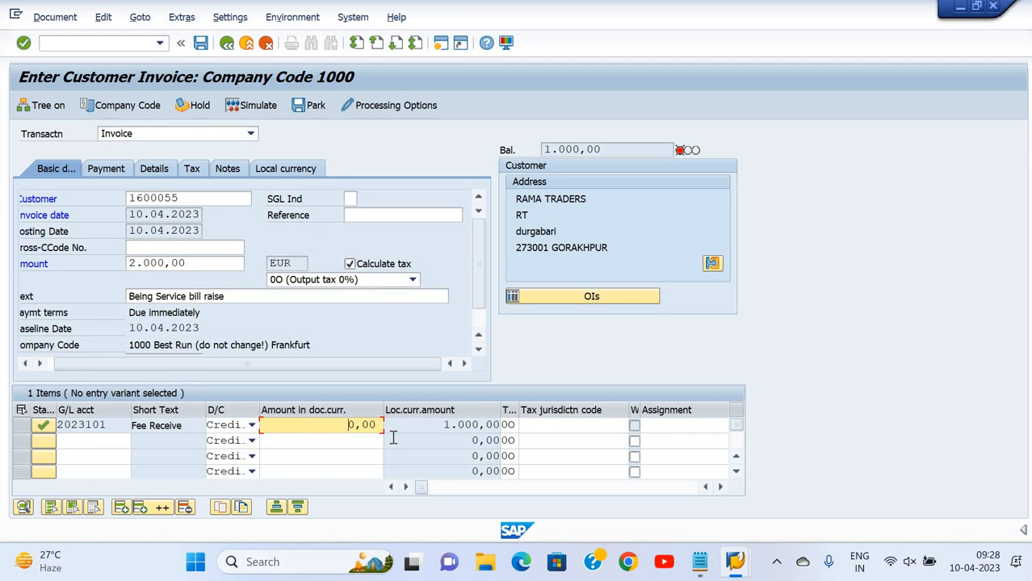
type("2000")
key("Return")
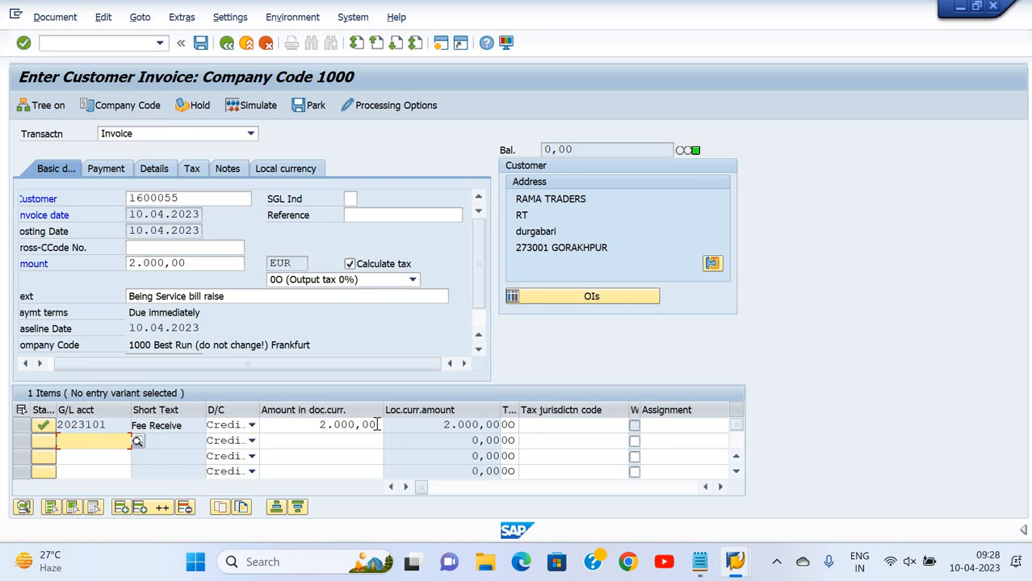
Copy the header text into the line with + so the balance reaches 0,00
left_click(377, 425)
key("Tab")
key("Tab")
key("Tab")
key("Tab")
key("Tab")
key("Tab")
key("Tab")
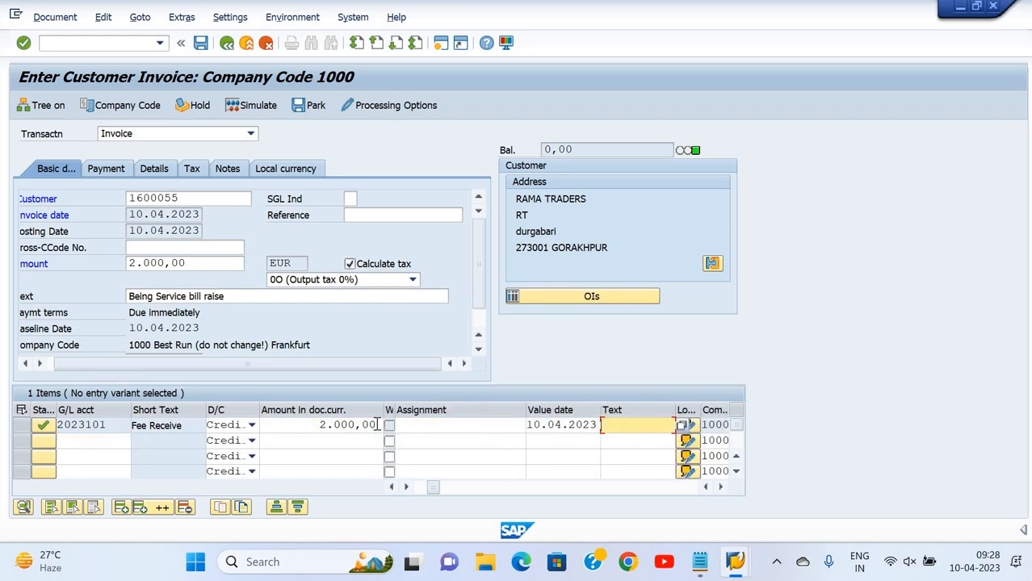
type("+")
key("Return")
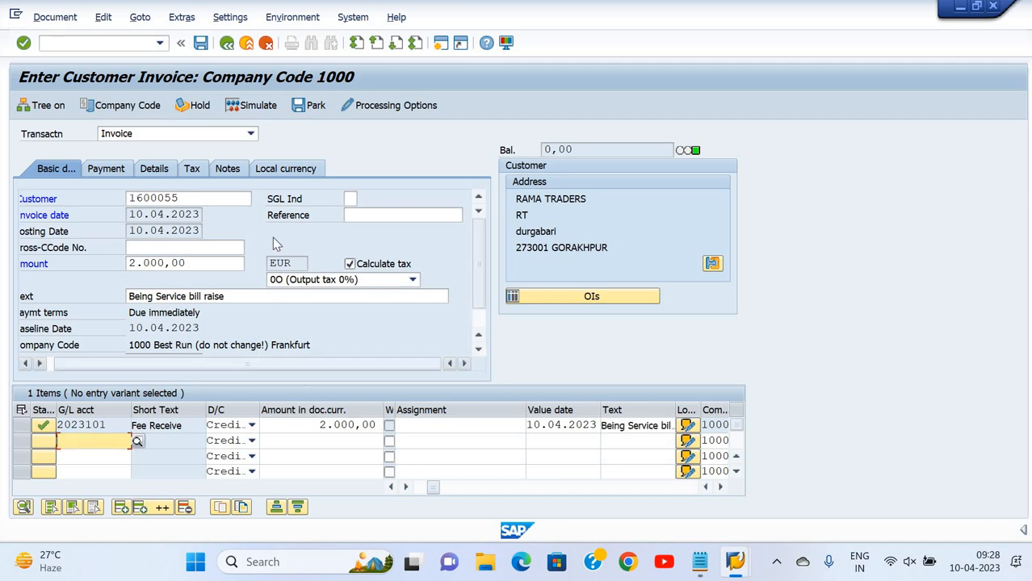
Look through the payment terms list on the Payment tab without changing it
left_click(119, 168)
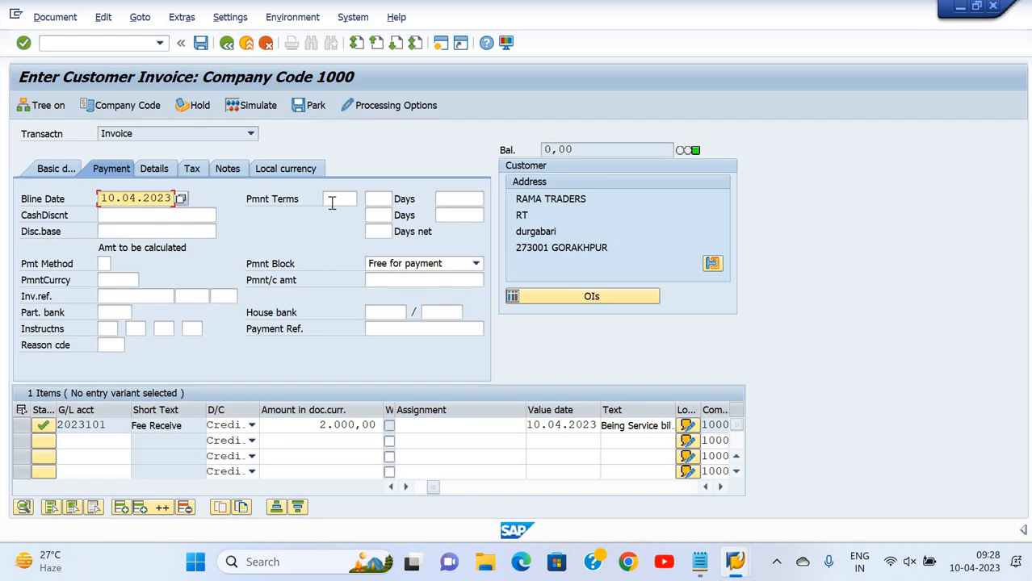
left_click(331, 203)
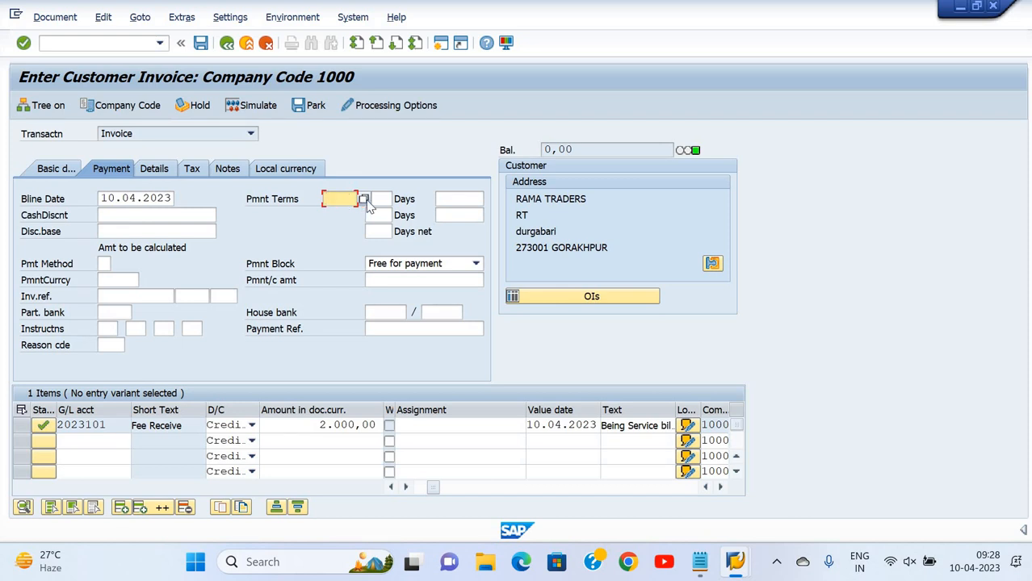
left_click(364, 200)
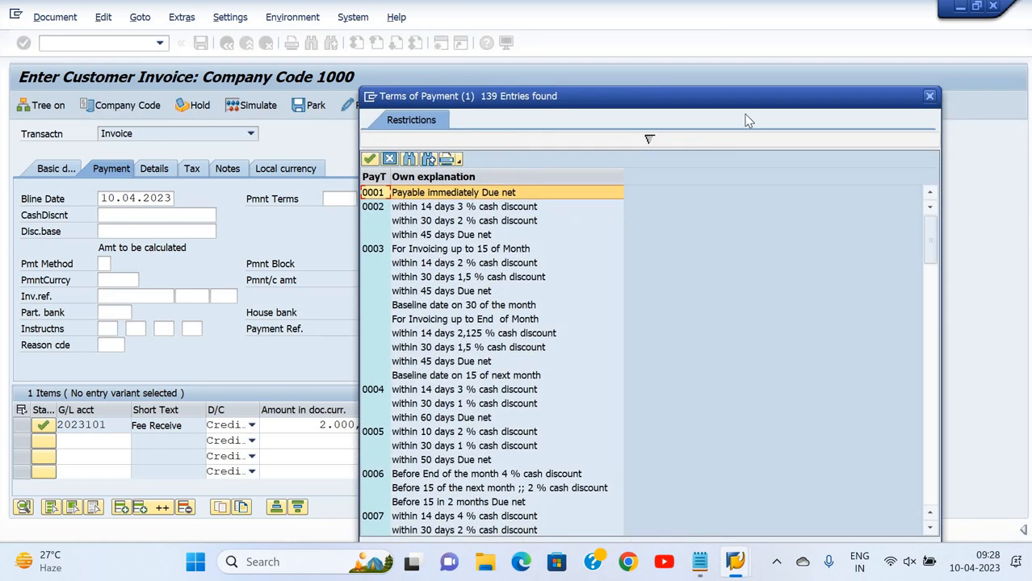
key("Escape")
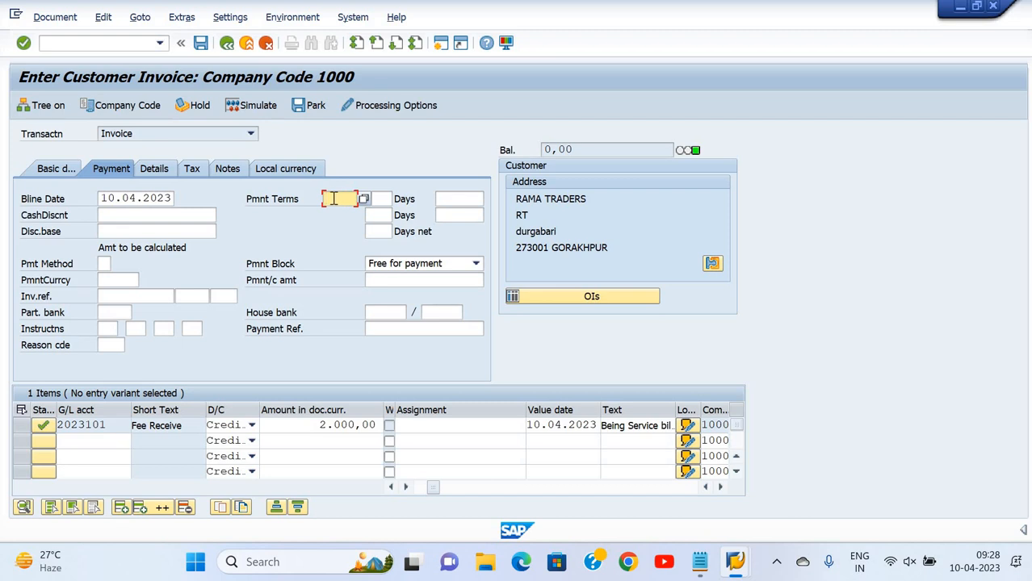
Review the Details, Tax, Notes and Local currency tabs, then return to Basic data
left_click(165, 172)
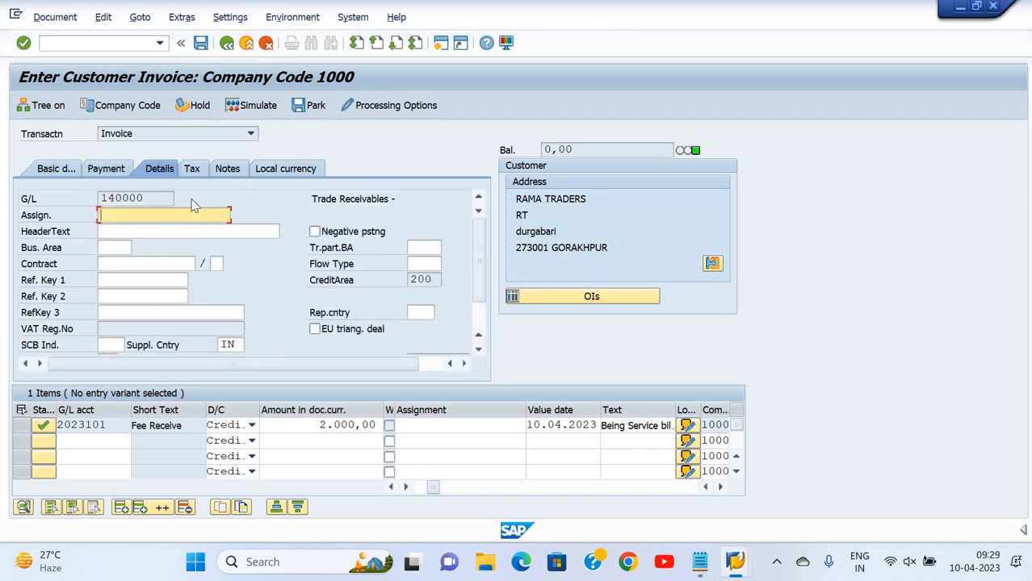
left_click(197, 173)
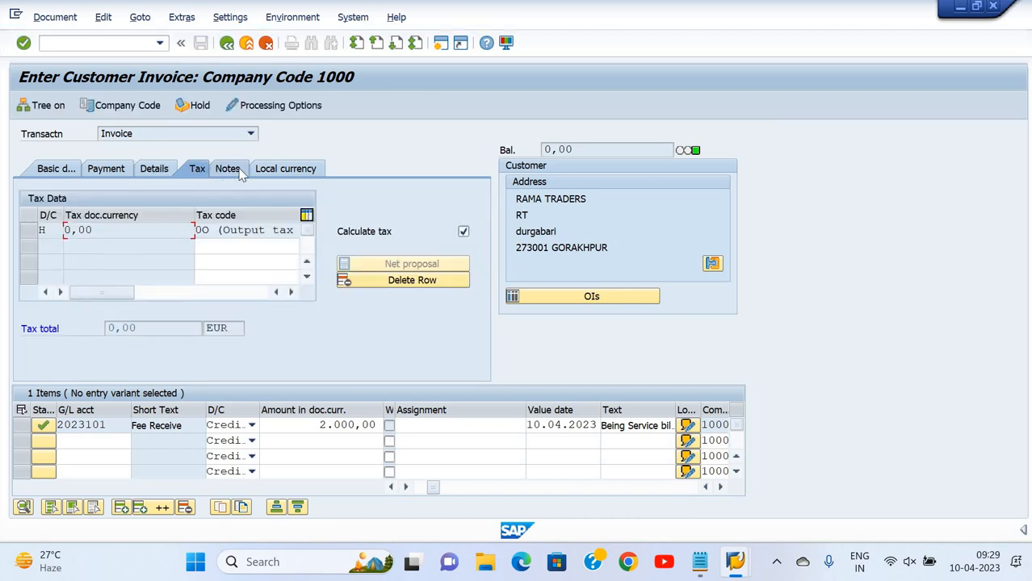
left_click(234, 171)
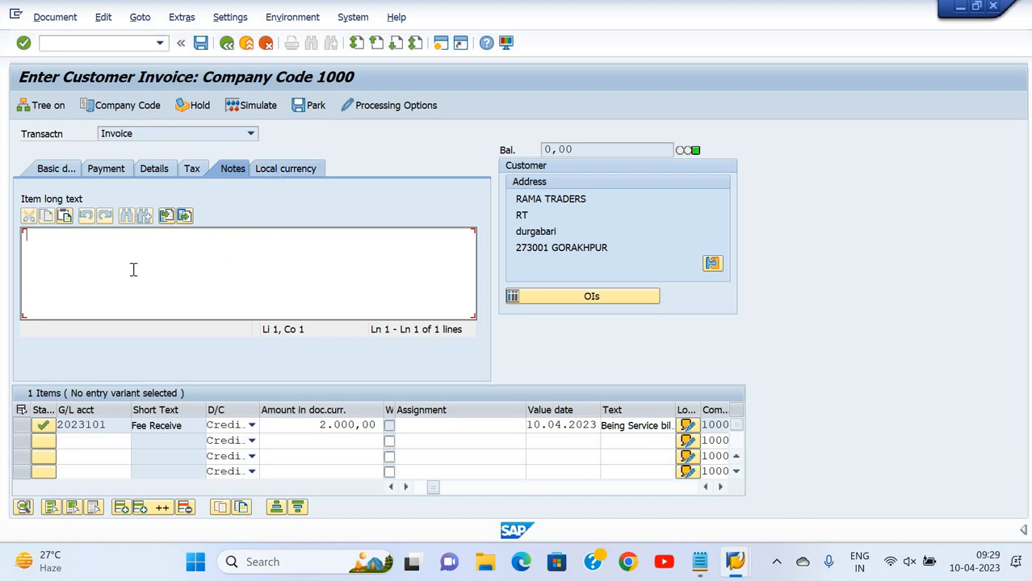
left_click(278, 167)
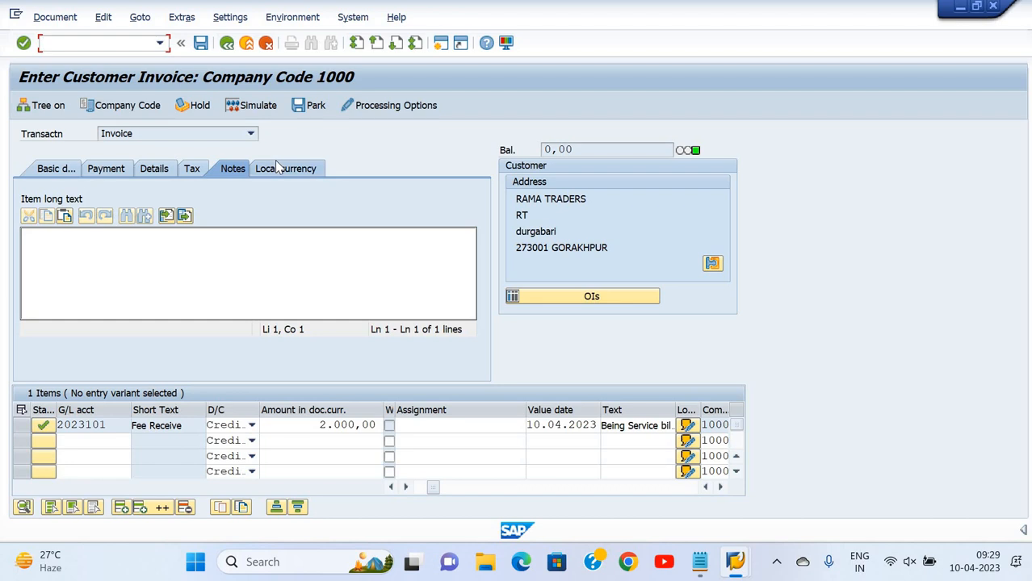
left_click(48, 167)
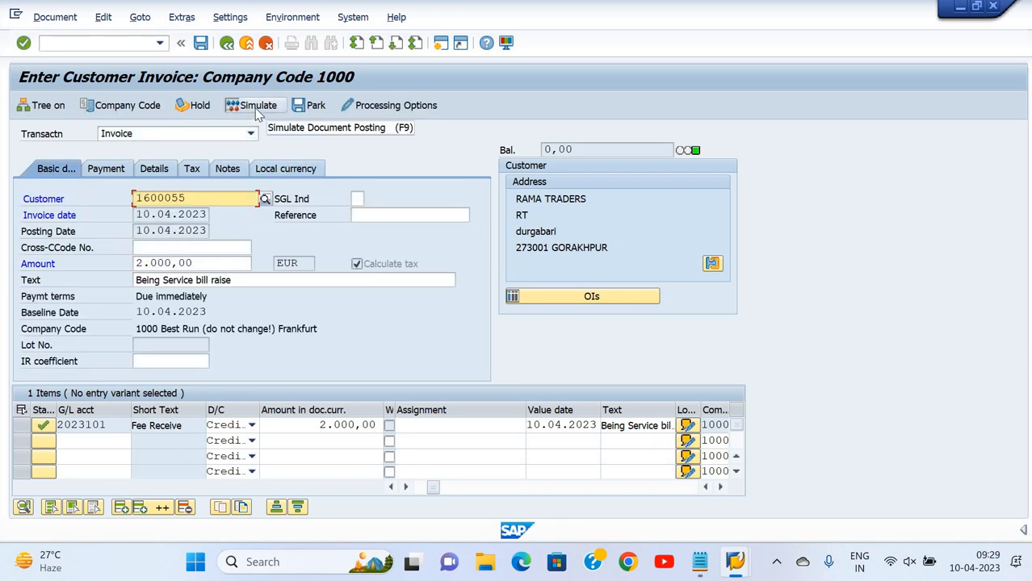
left_click(257, 109)
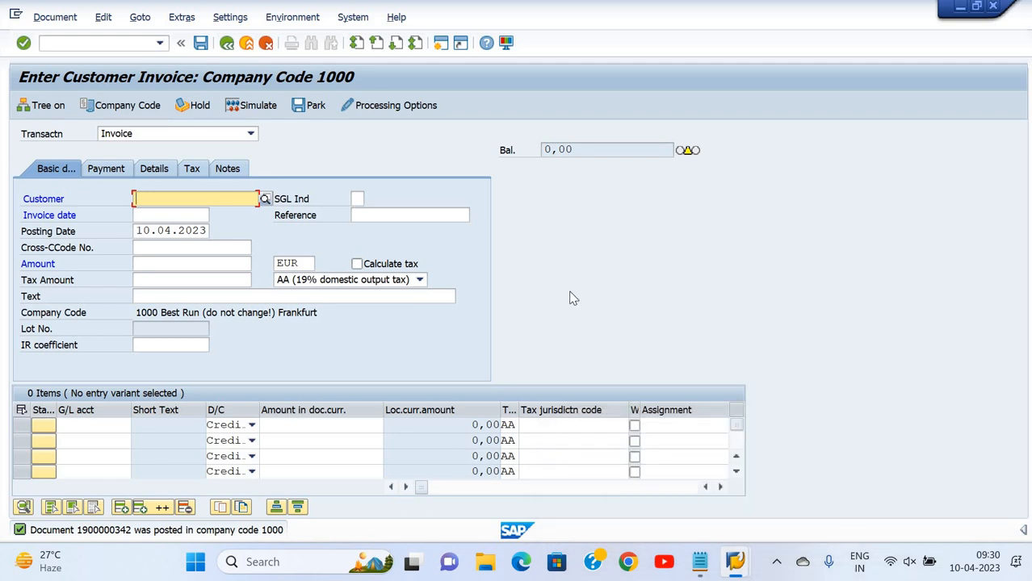
left_click(117, 44)
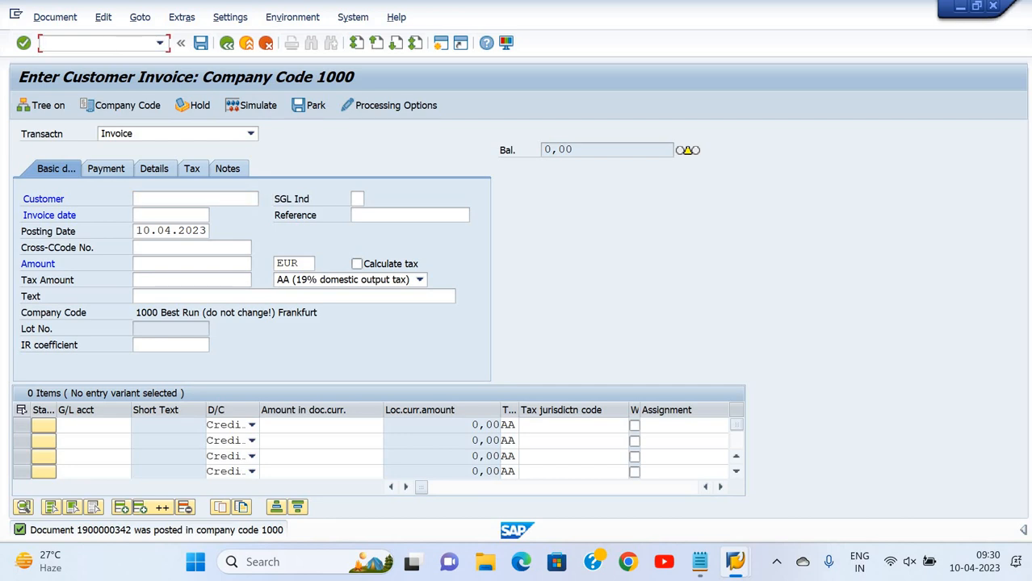
type("/o")
type("fbl5n")
key("Return")
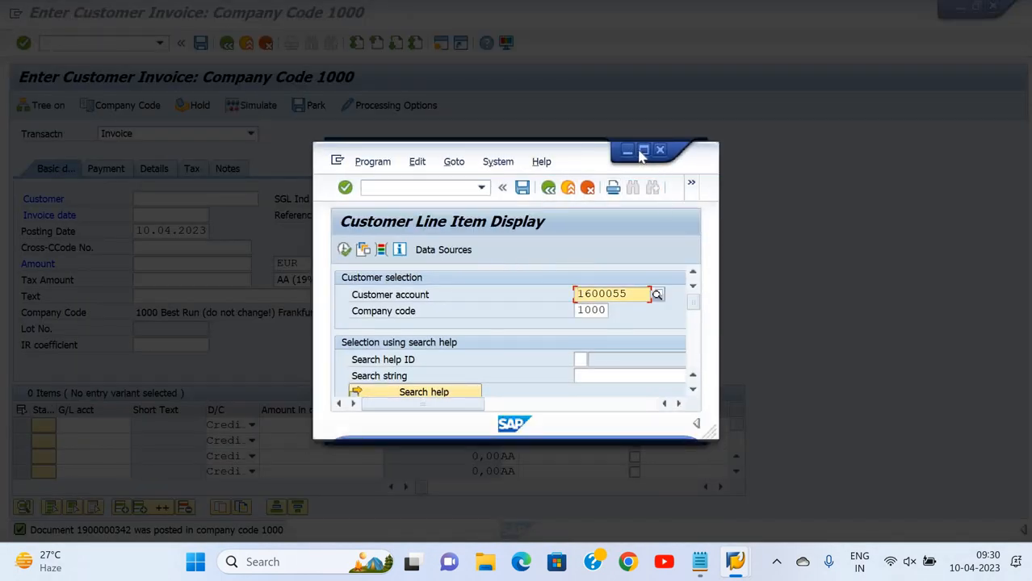
left_click(643, 150)
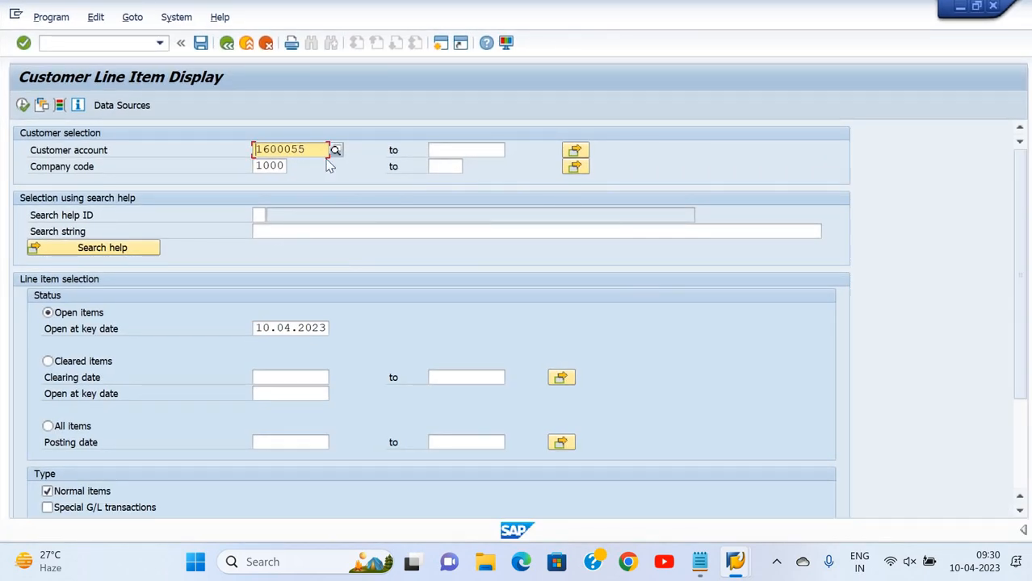
left_click(22, 106)
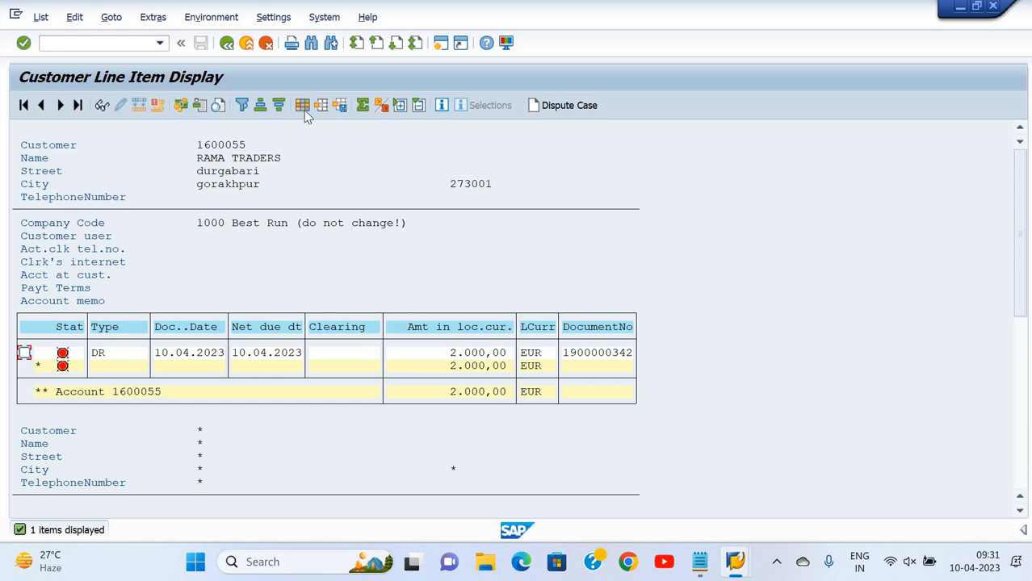
Switch back to the blank invoice entry window
left_click(334, 241)
mouse_move(734, 565)
left_click(691, 504)
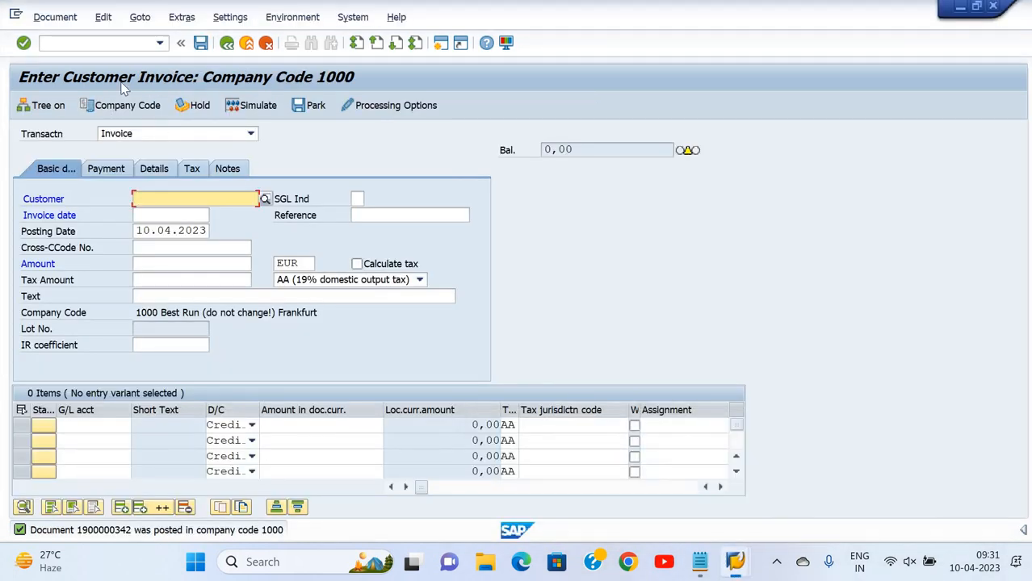
left_click(699, 561)
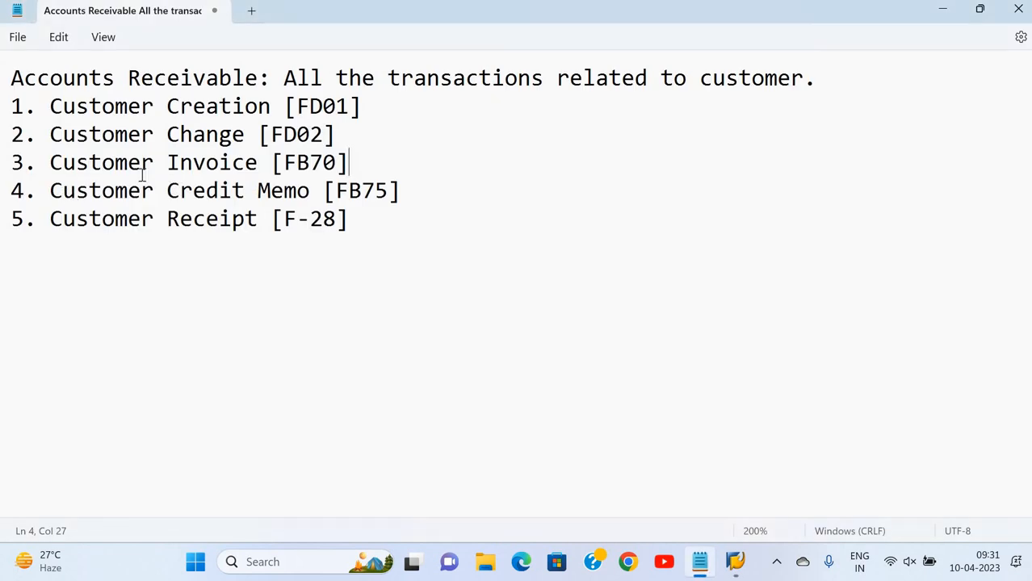
left_click_drag(258, 164, 414, 187)
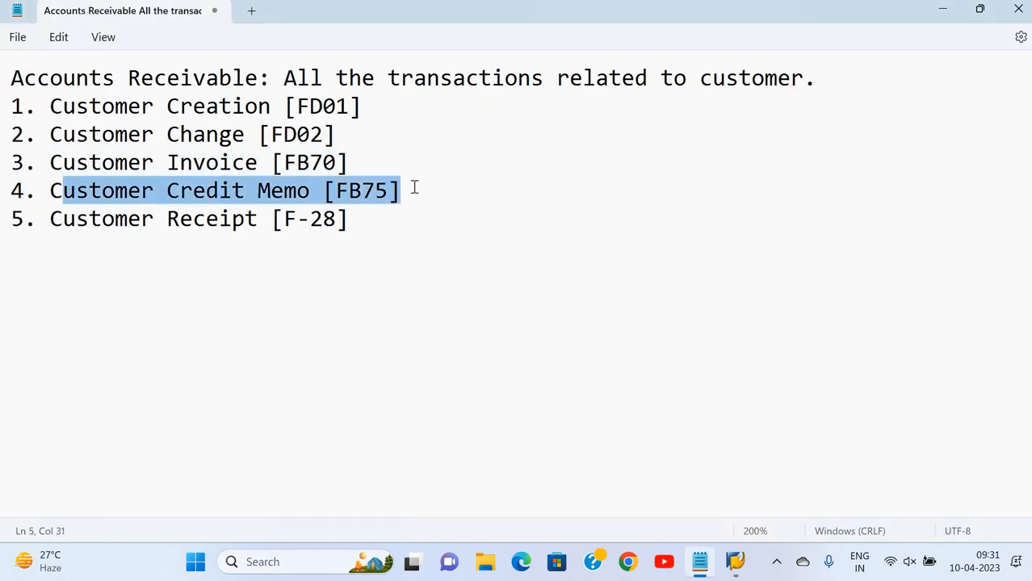
left_click(414, 187)
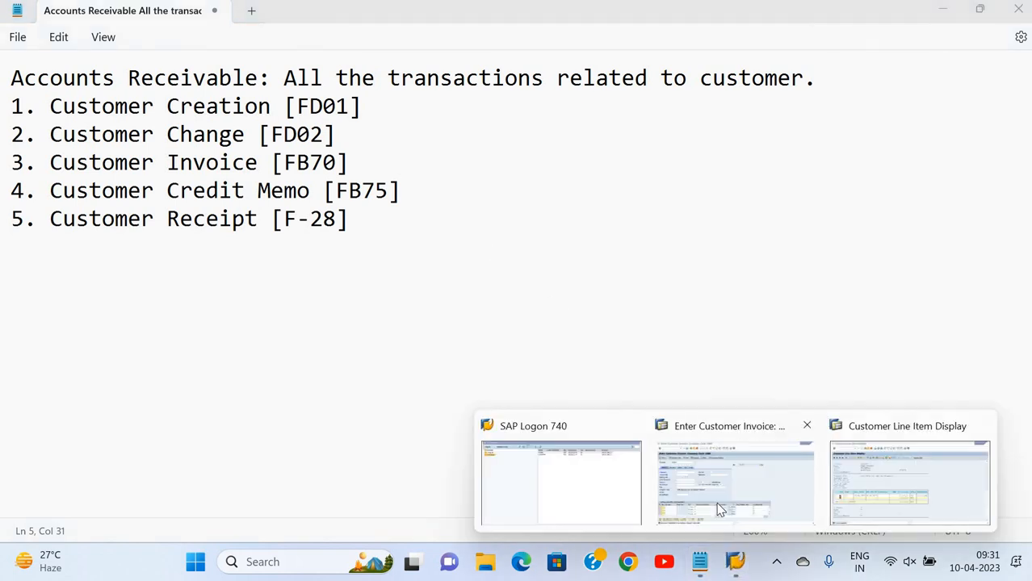
left_click(716, 502)
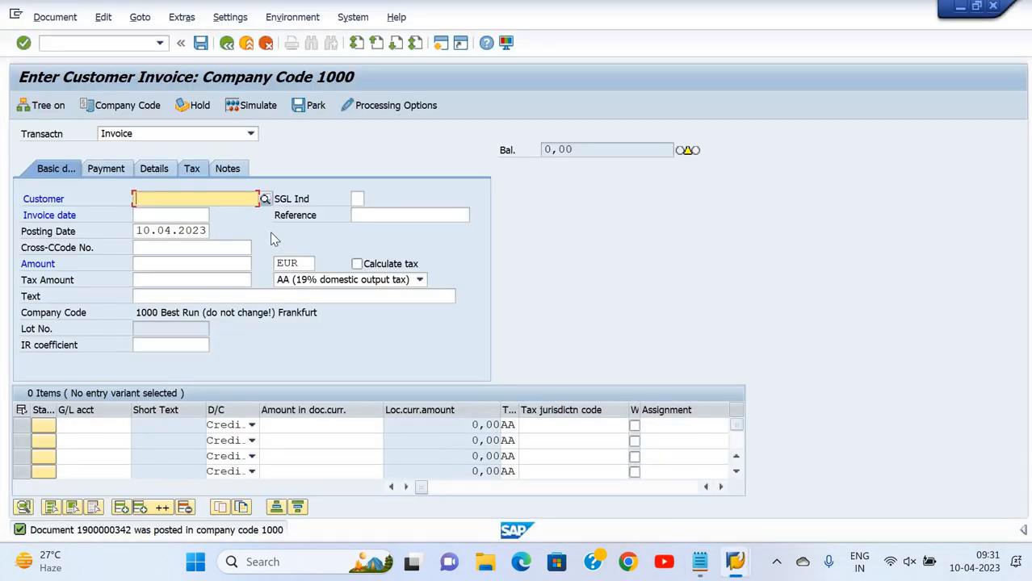
Start an FB75 credit memo and pick customer RAMA TRADERS (1600055) from a 'deep' search
left_click(112, 45)
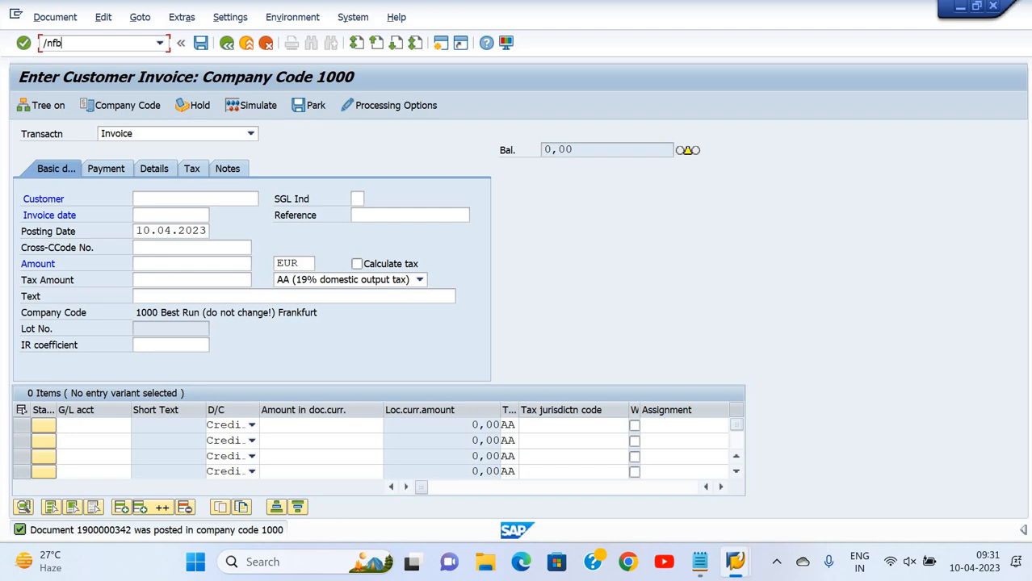
type("/nfb75")
key("Return")
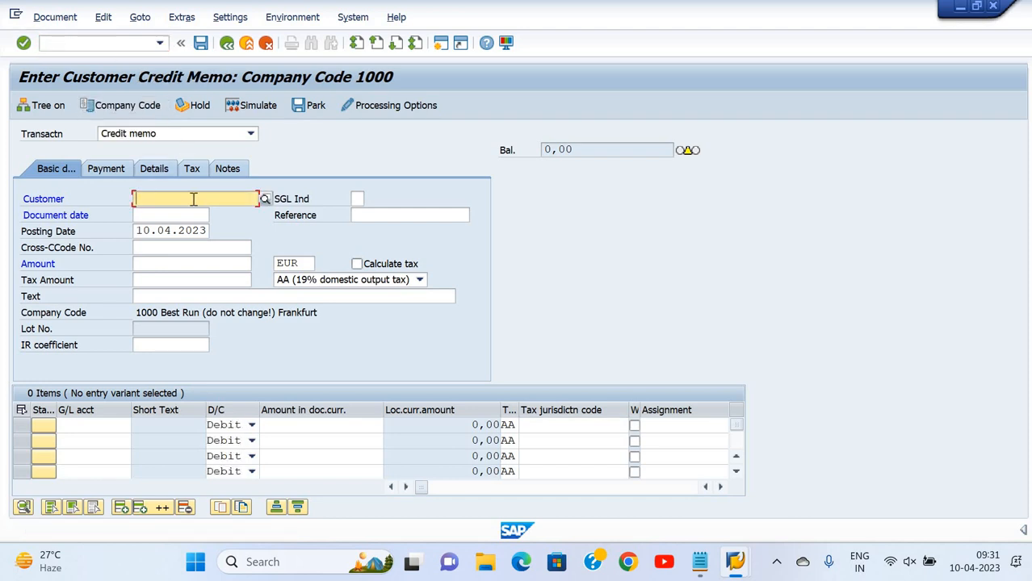
left_click(265, 199)
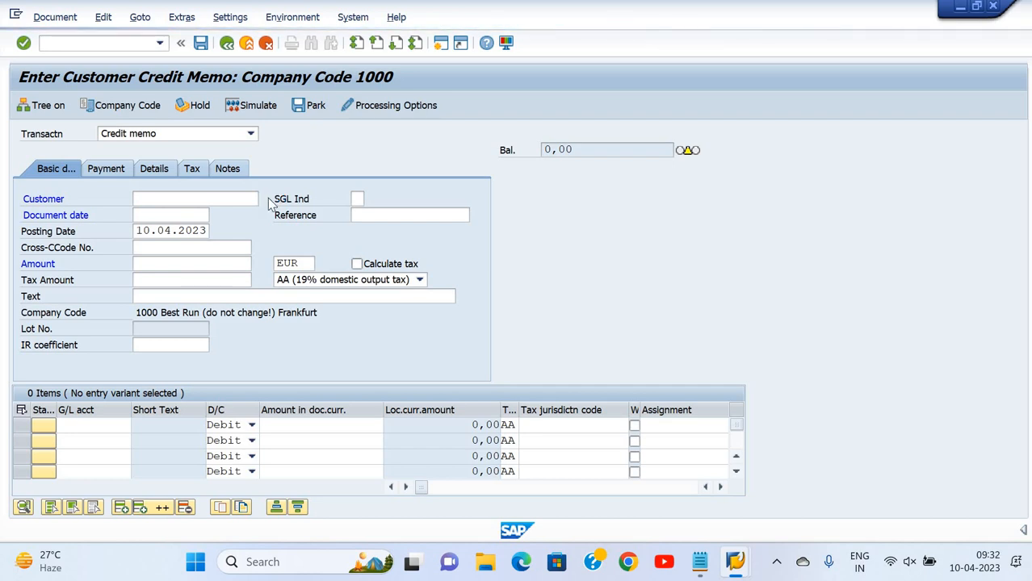
type("d")
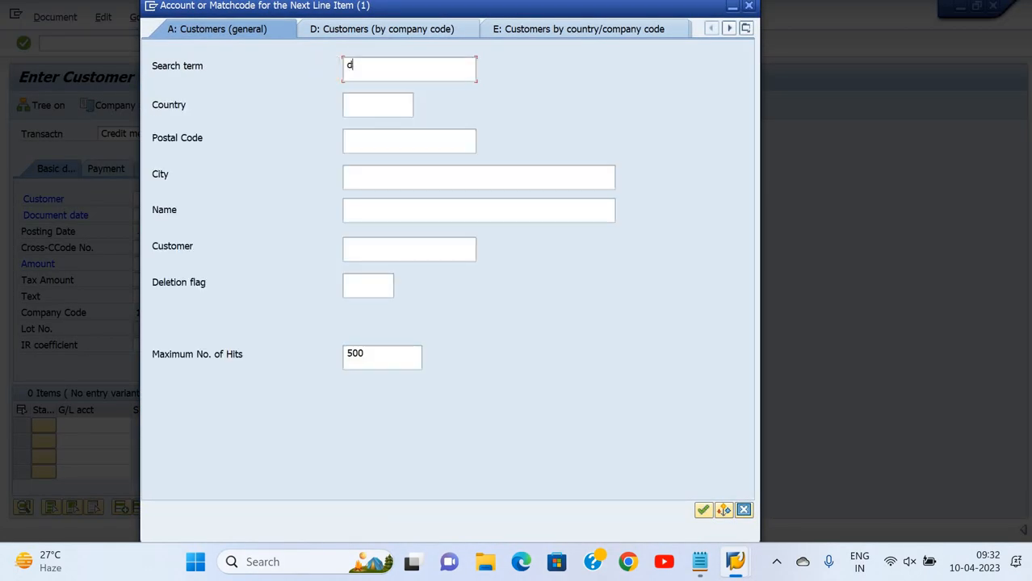
type("eep")
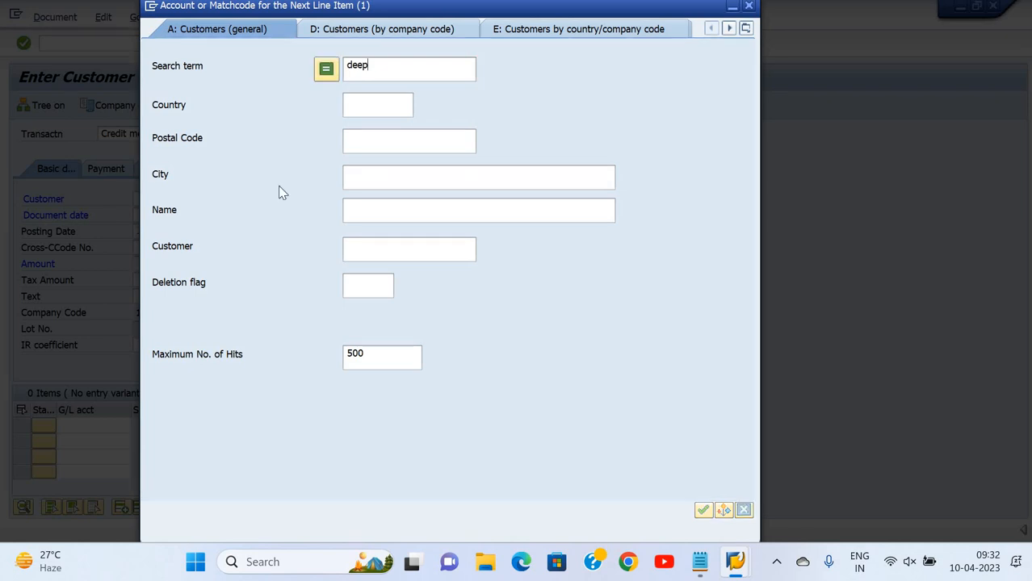
key("Return")
left_click(305, 202)
double_click(307, 208)
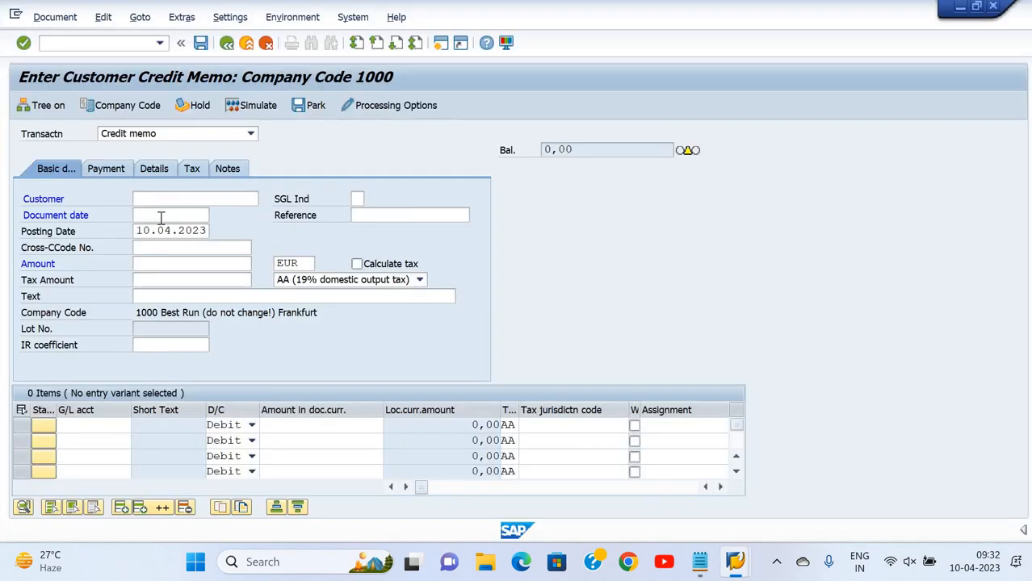
Copy the posting date 10.04.2023 into the empty document date field
left_click(171, 215)
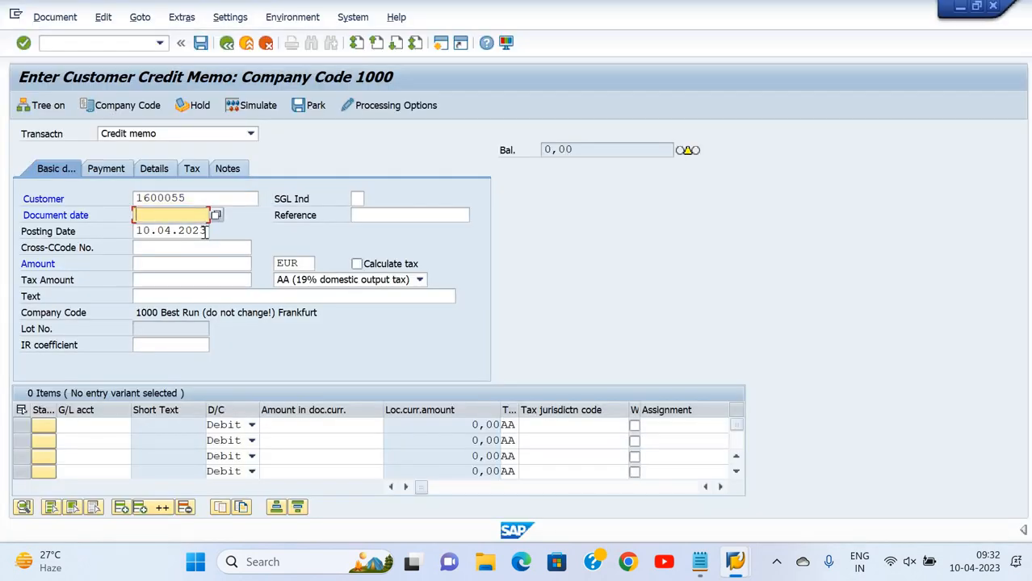
double_click(143, 230)
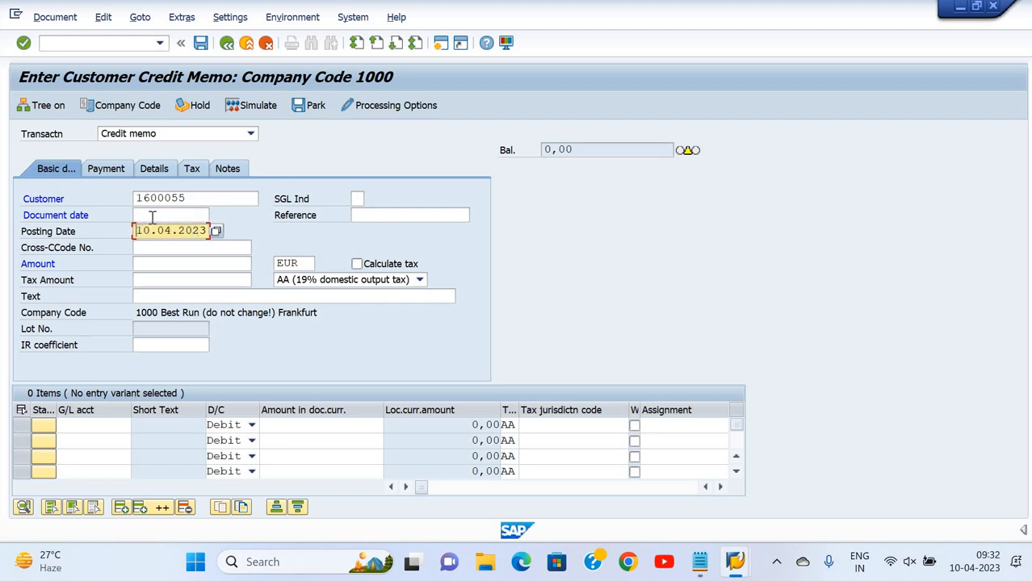
left_click(153, 216)
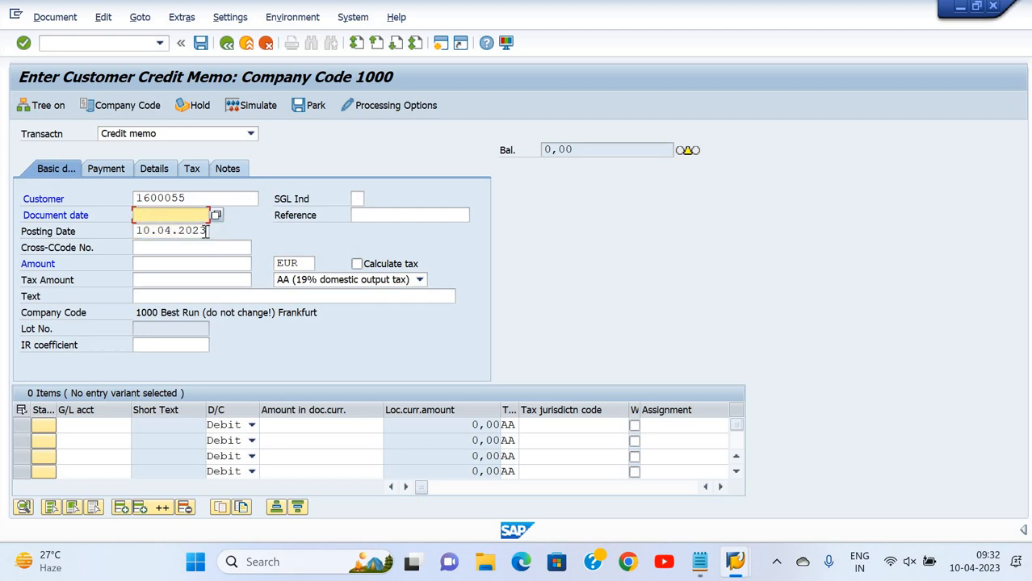
double_click(138, 231)
key("shift+Tab")
left_click(505, 43)
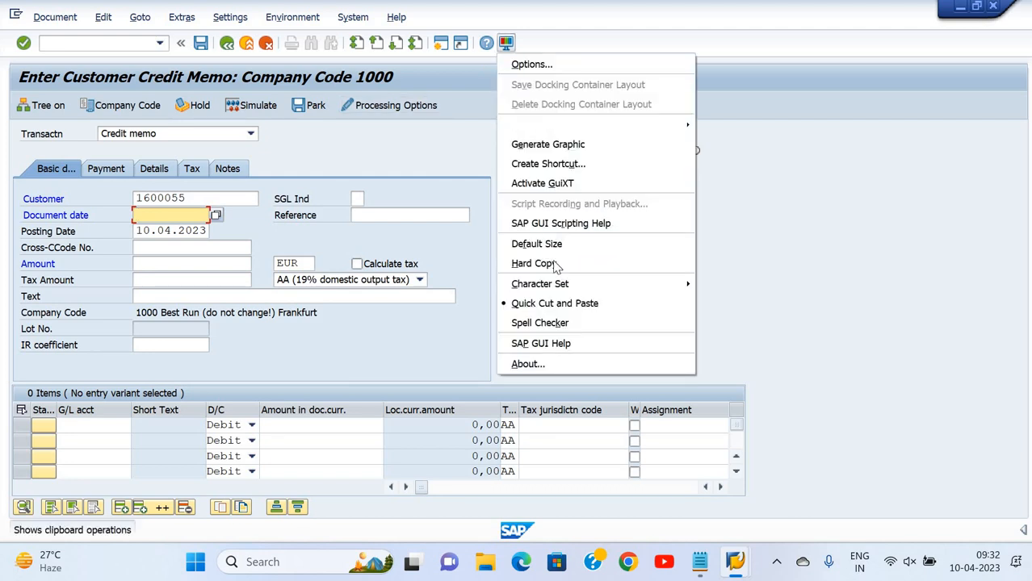
left_click(549, 307)
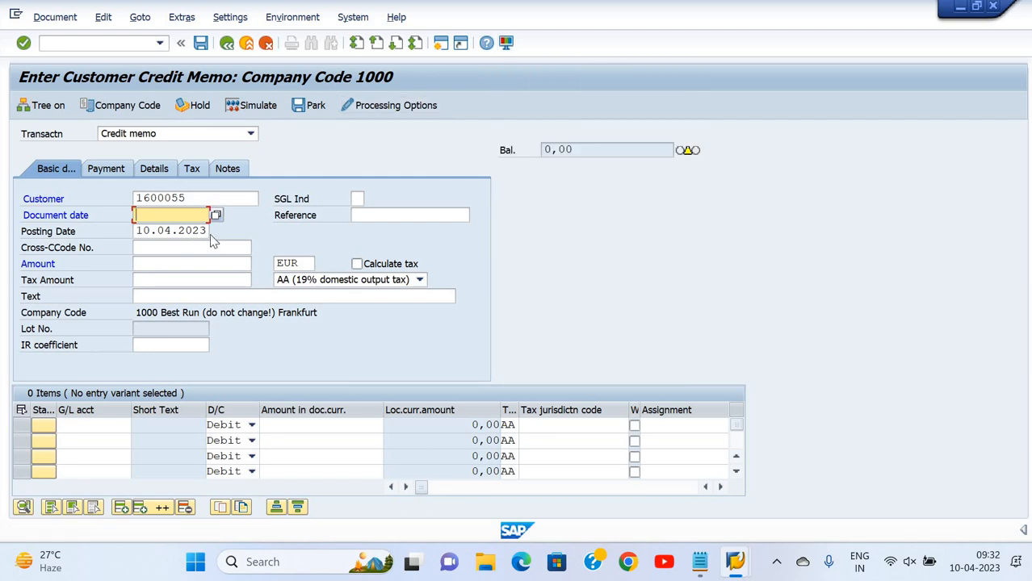
left_click_drag(134, 231, 208, 231)
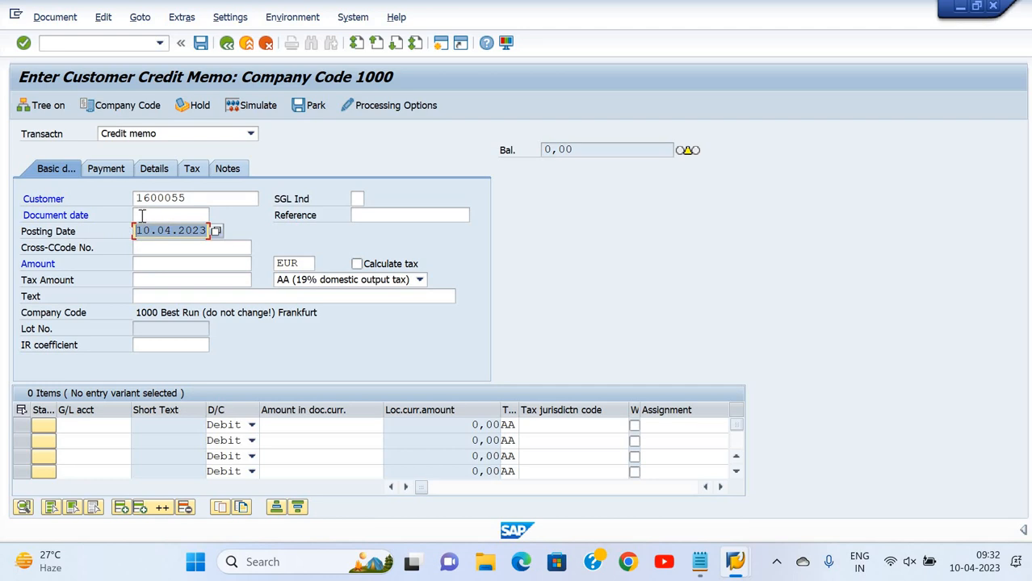
left_click(142, 215)
right_click(141, 222)
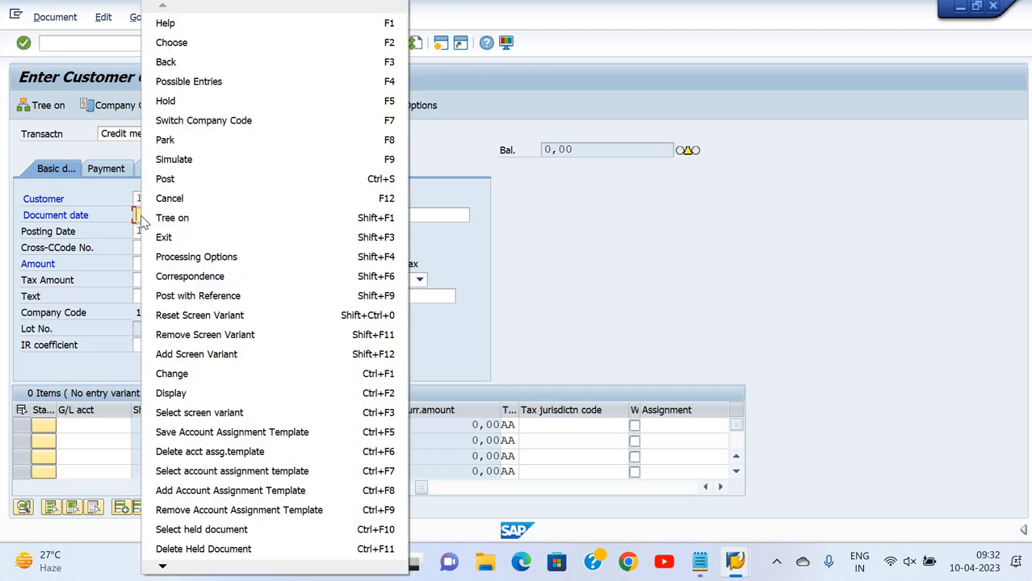
left_click(137, 216)
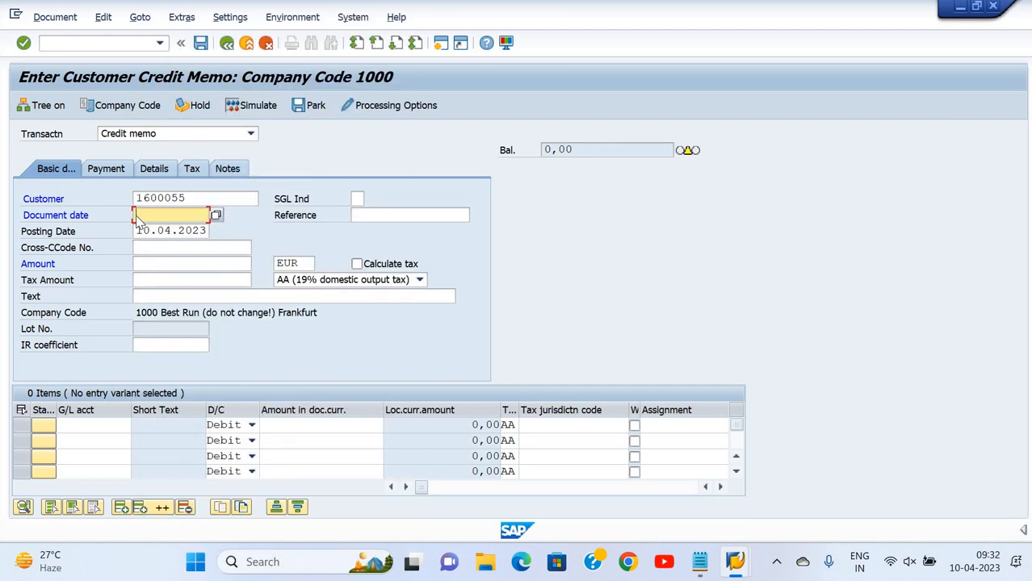
right_click(137, 216)
key("Escape")
left_click(92, 233)
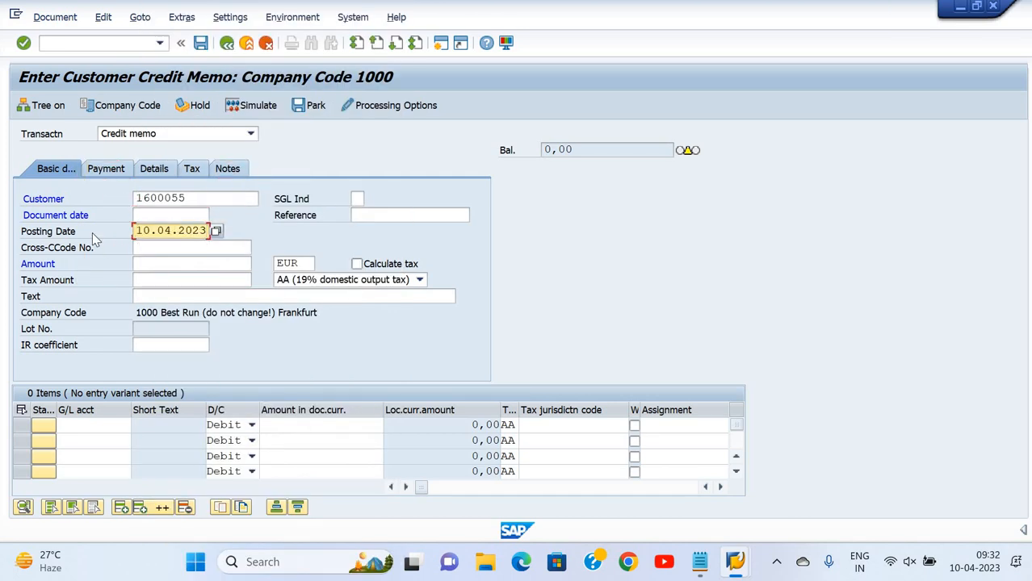
left_click(148, 216)
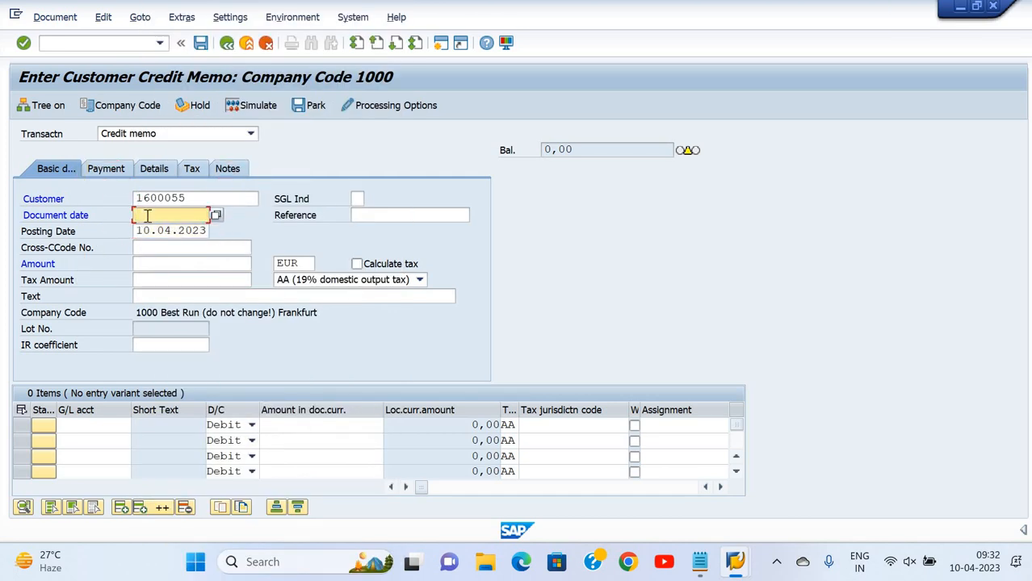
key("ctrl+v")
key("Tab")
key("Tab")
key("Tab")
key("Tab")
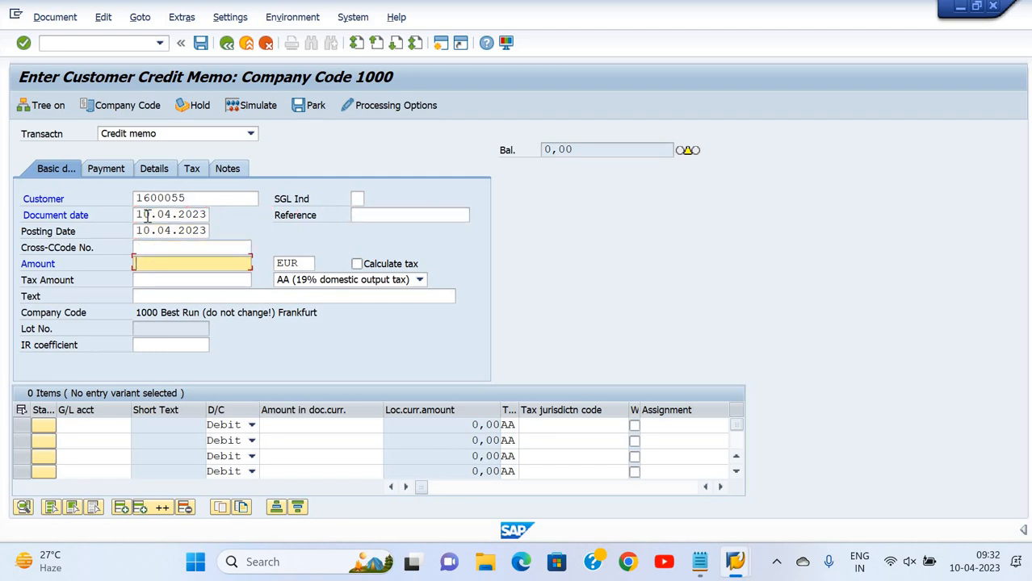
Enter amount 200 and choose the 0O zero-percent output tax code
type("10")
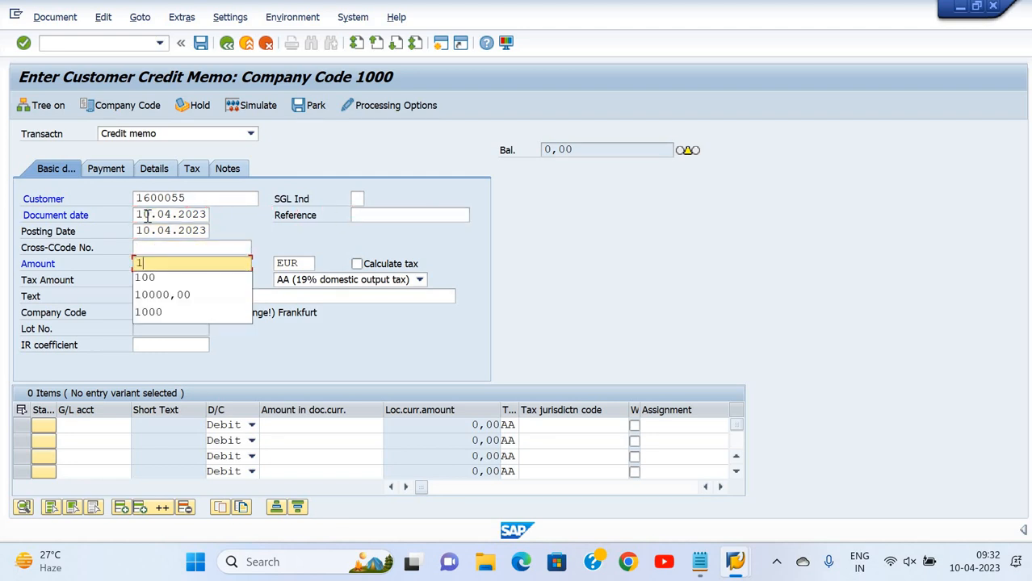
key("BackSpace")
type("200")
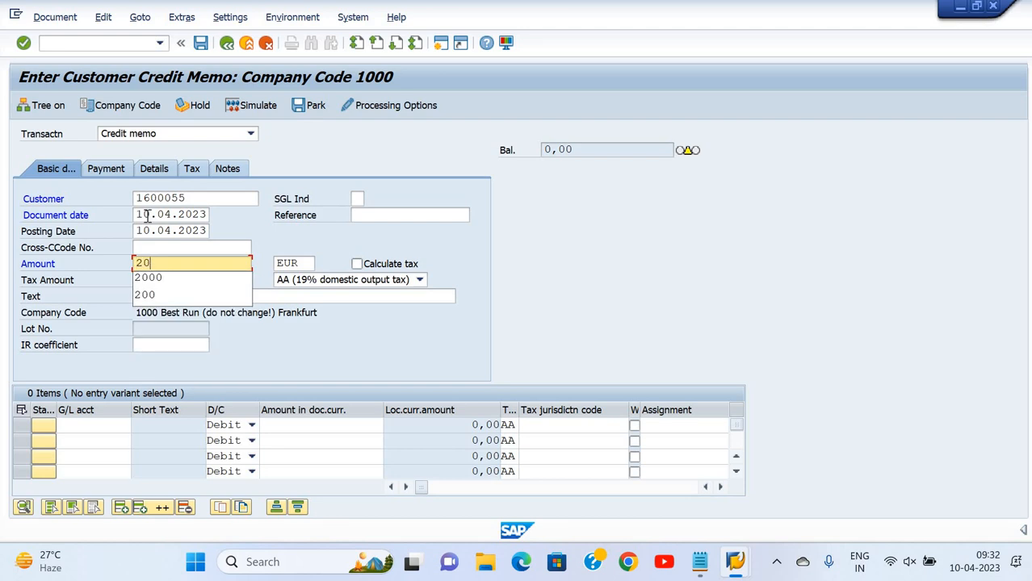
key("Tab")
key("Tab")
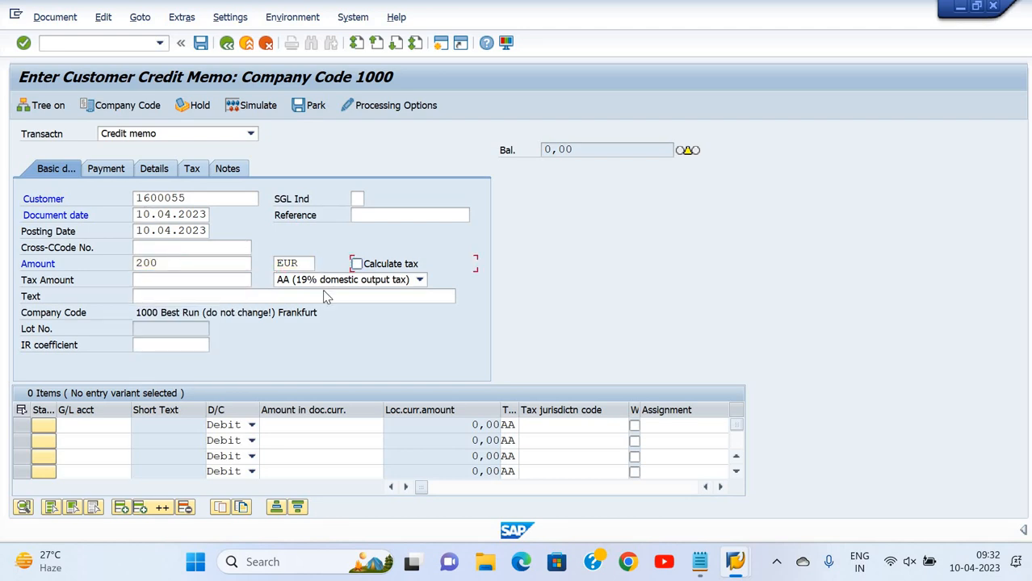
left_click(419, 279)
left_click(319, 293)
key("Return")
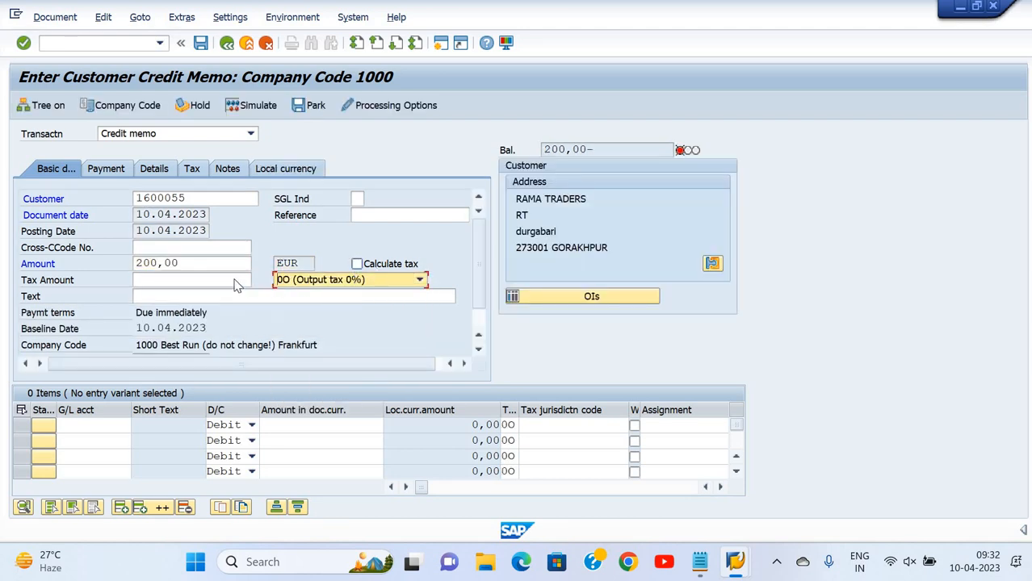
Enter the text 'Being 10% value of bill reduced'
left_click(201, 296)
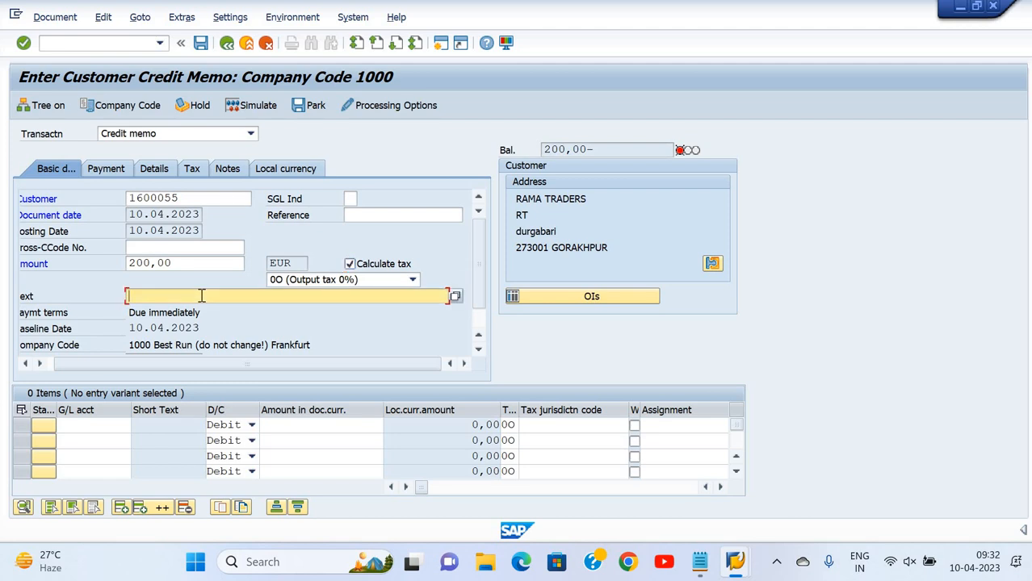
type("Being")
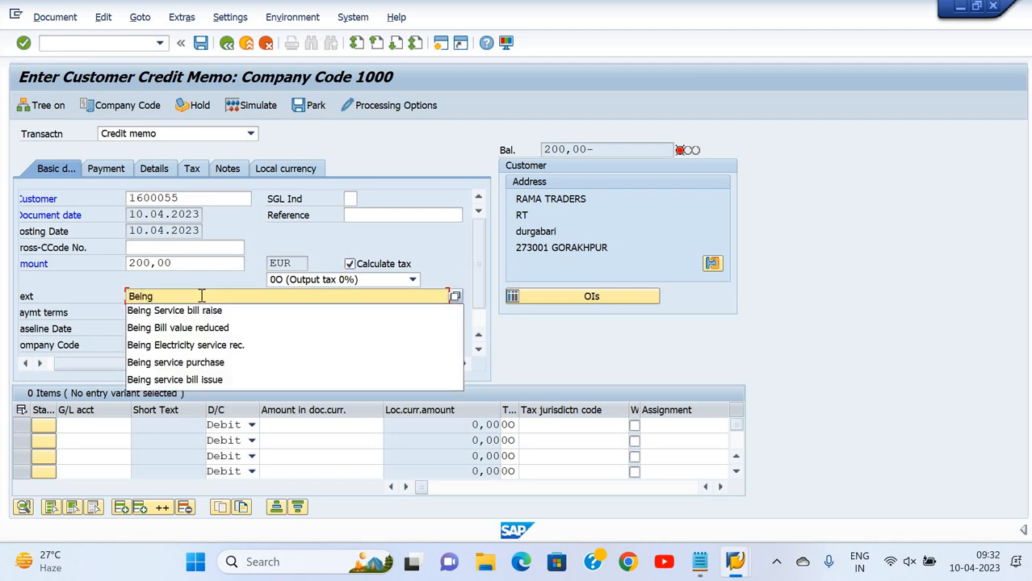
type(" 10% value of bill redu")
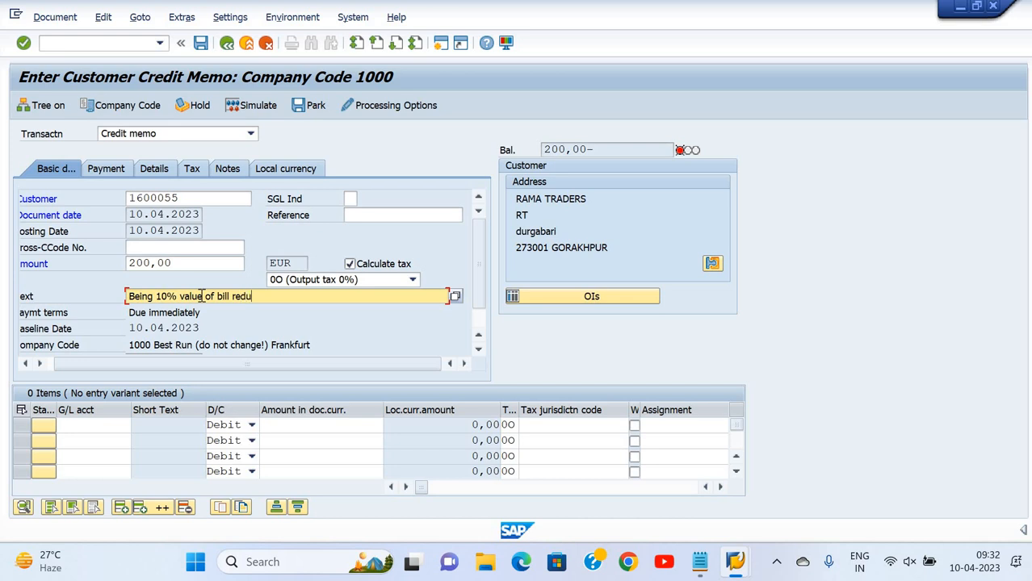
type("ced")
left_click(129, 427)
Choose G/L account 2023101 Fee Receive for the line item from a 'dee' keyword search
left_click(138, 426)
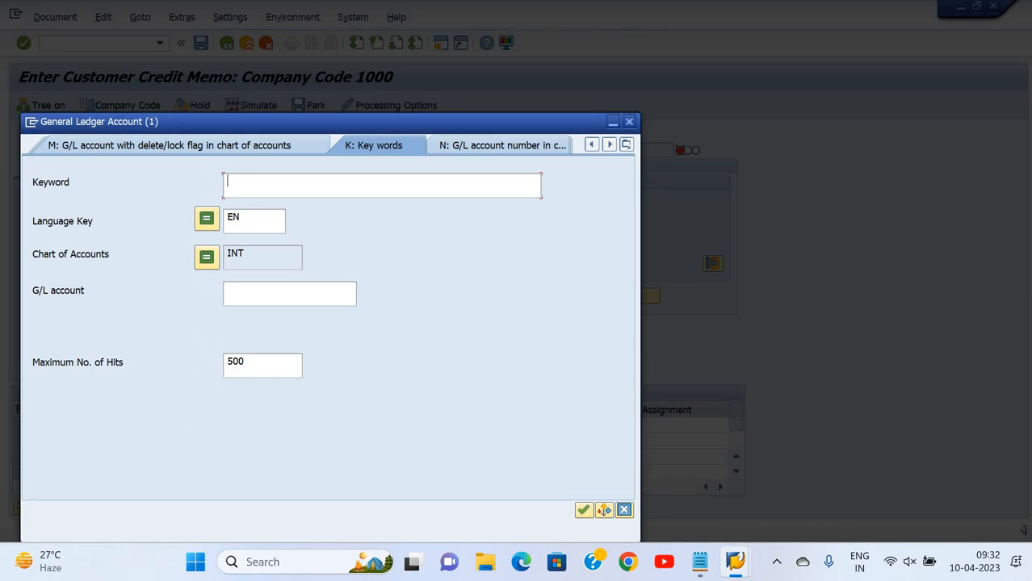
type("dee")
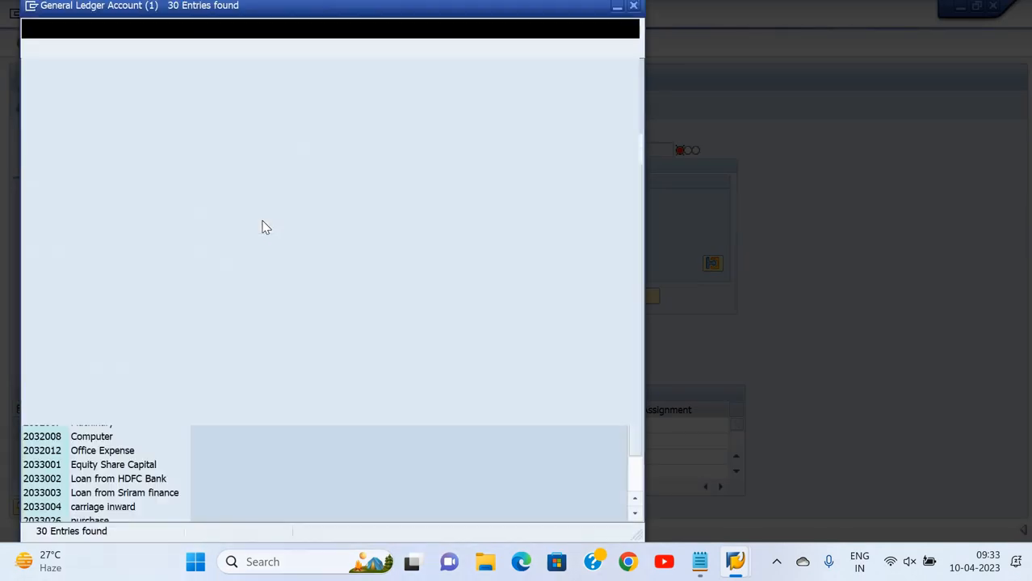
key("Down")
key("Down")
key("Down")
key("Down")
key("Down")
key("Down")
key("Down")
key("Down")
key("Down")
key("Down")
key("Down")
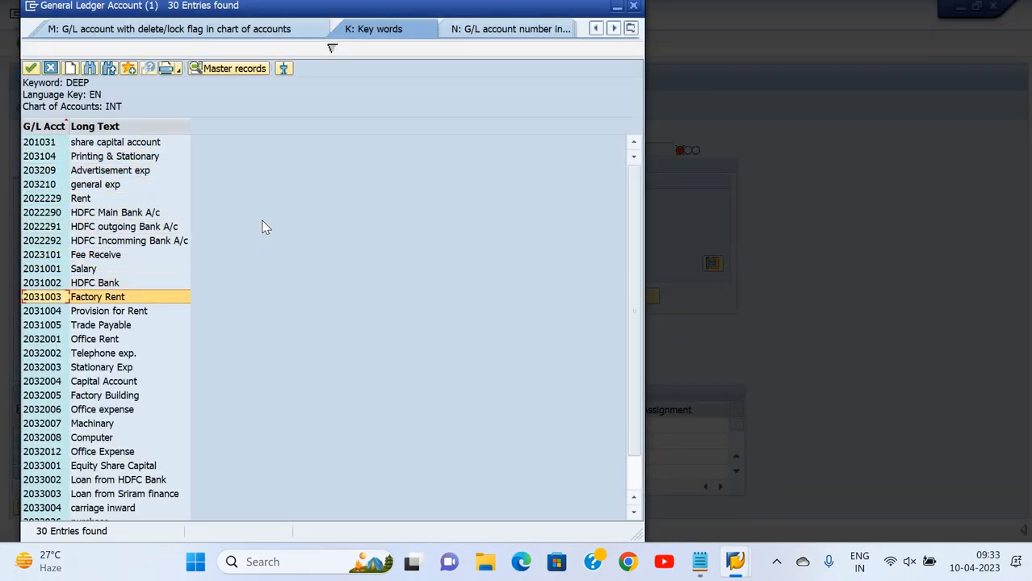
key("Up")
key("Down")
key("Down")
key("Up")
key("Down")
key("Down")
key("Down")
key("Up")
key("Up")
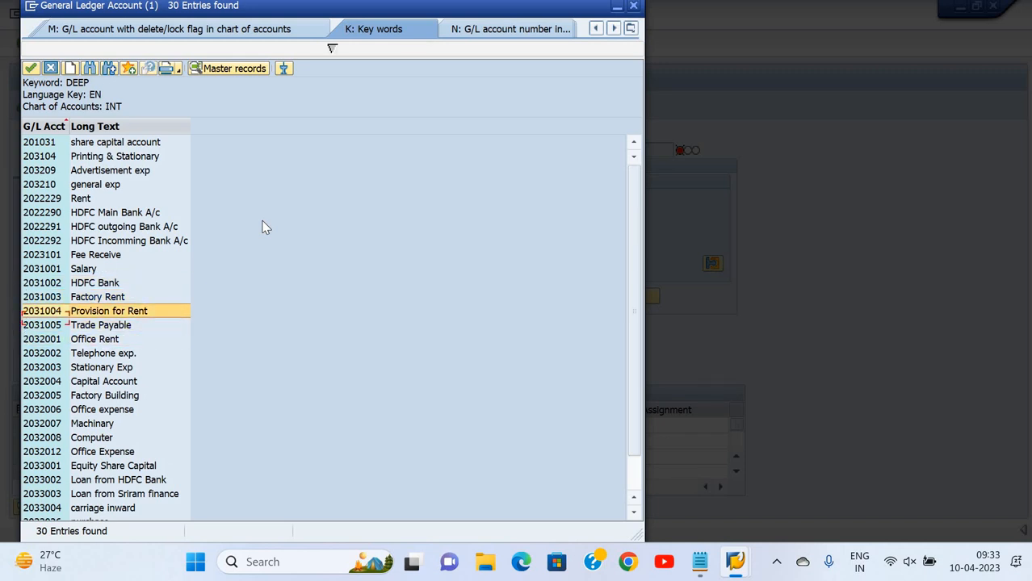
key("Up")
key("Up")
key("Up")
key("Up")
key("Return")
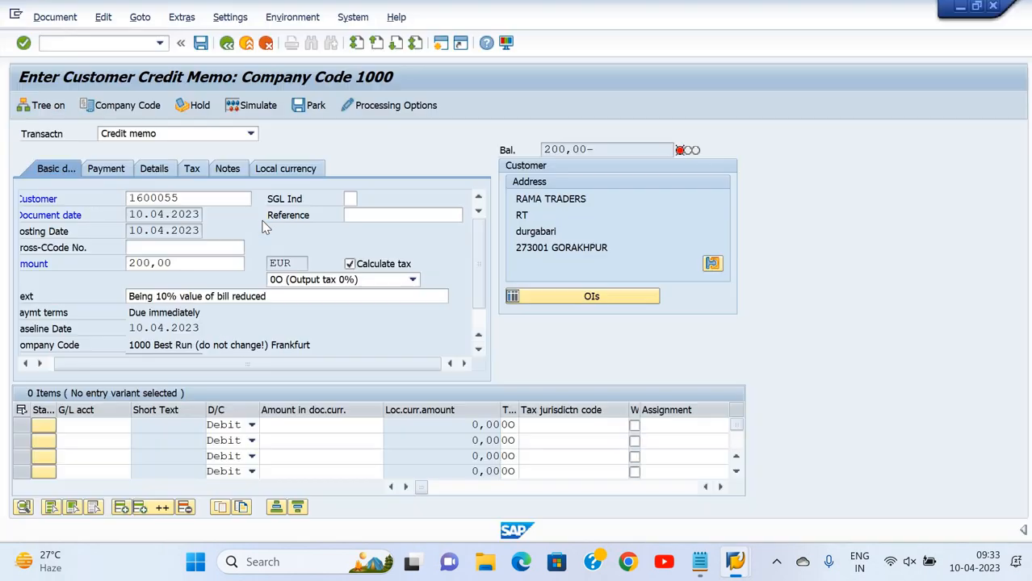
Confirm the 200 line amount and copy the header text into the item text
key("Tab")
key("Tab")
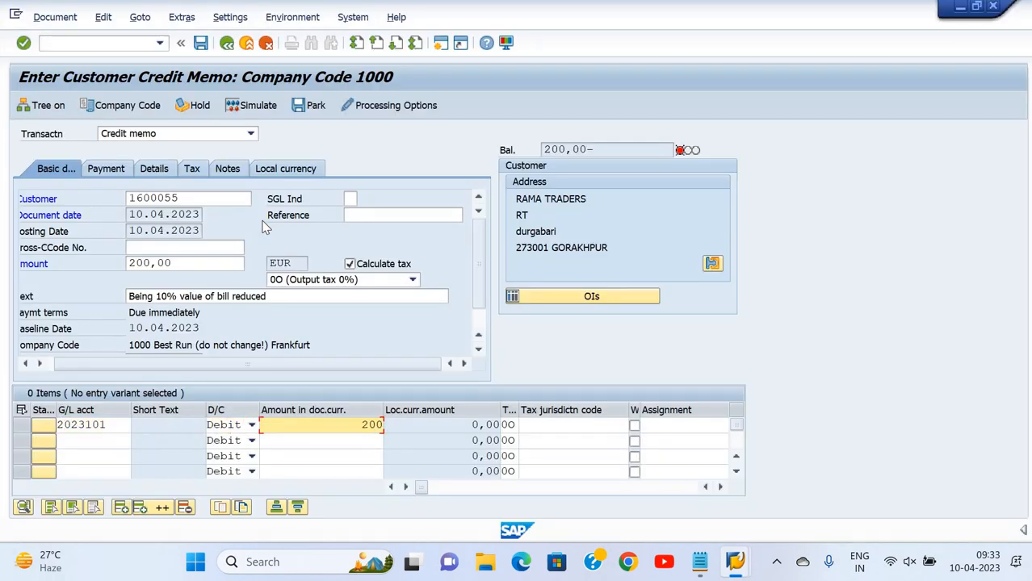
key("Return")
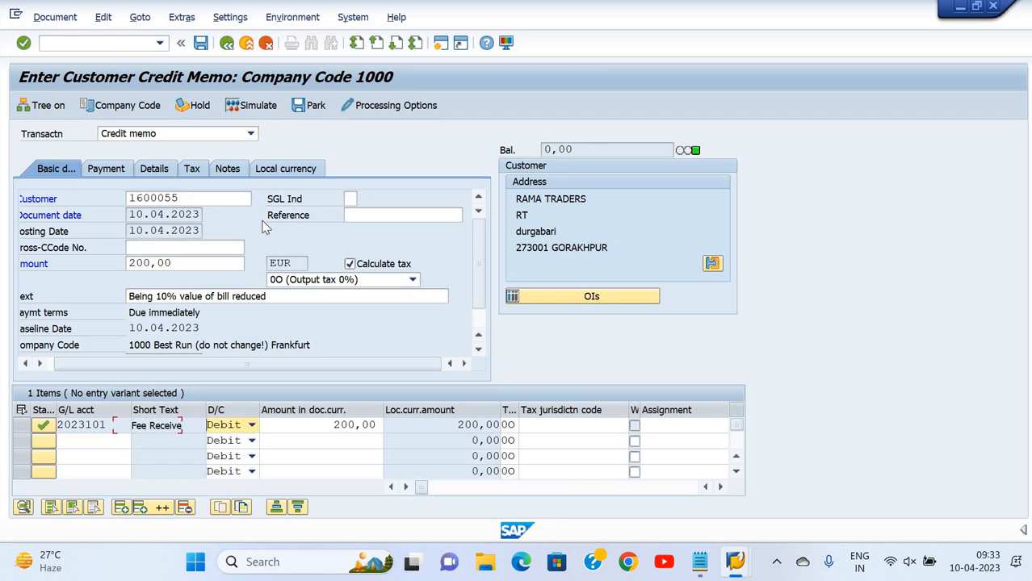
key("Tab")
key("Tab")
key("Tab")
key("Tab")
key("Tab")
key("Tab")
key("Tab")
key("Tab")
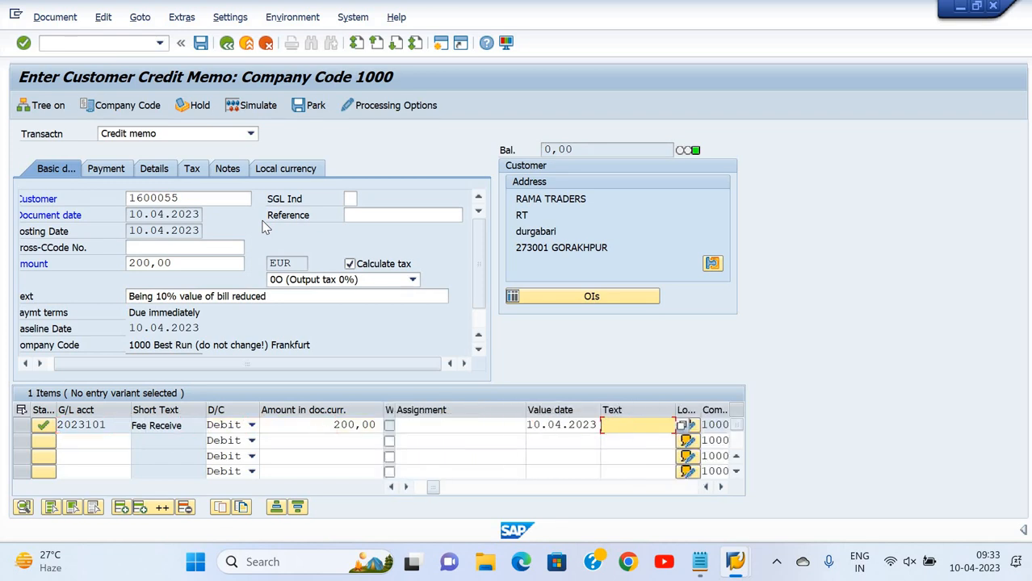
key("Return")
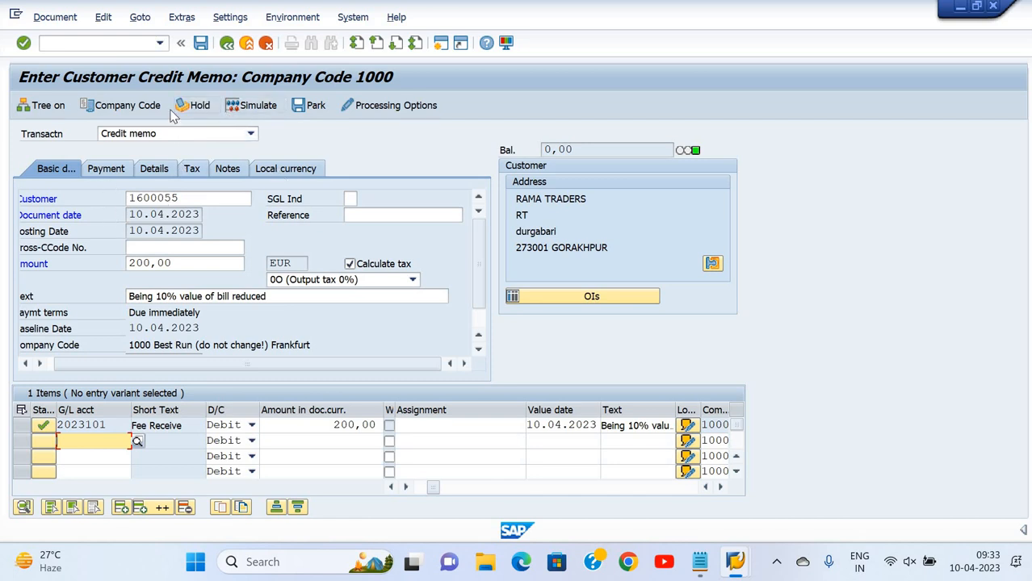
left_click(259, 115)
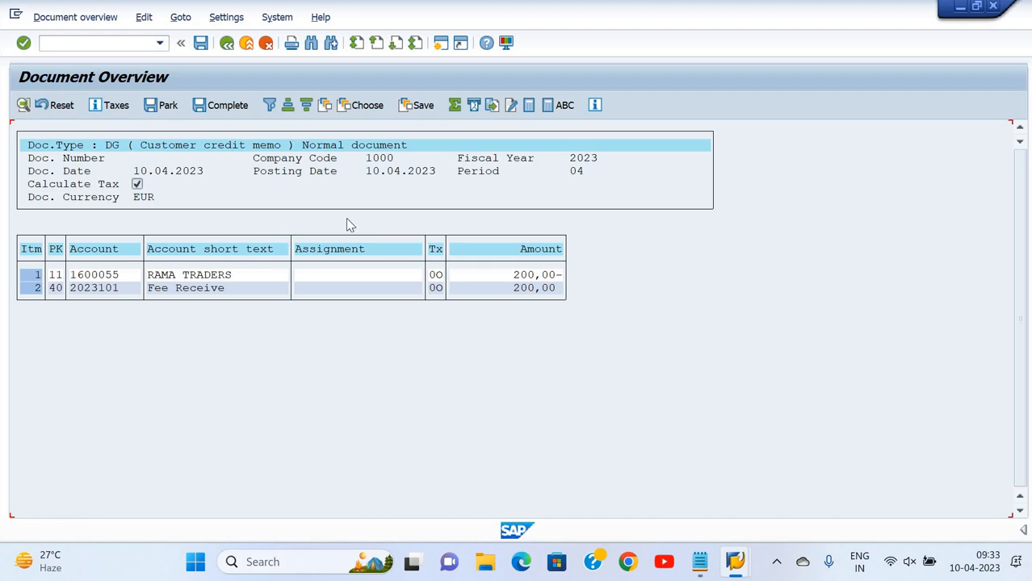
left_click(201, 45)
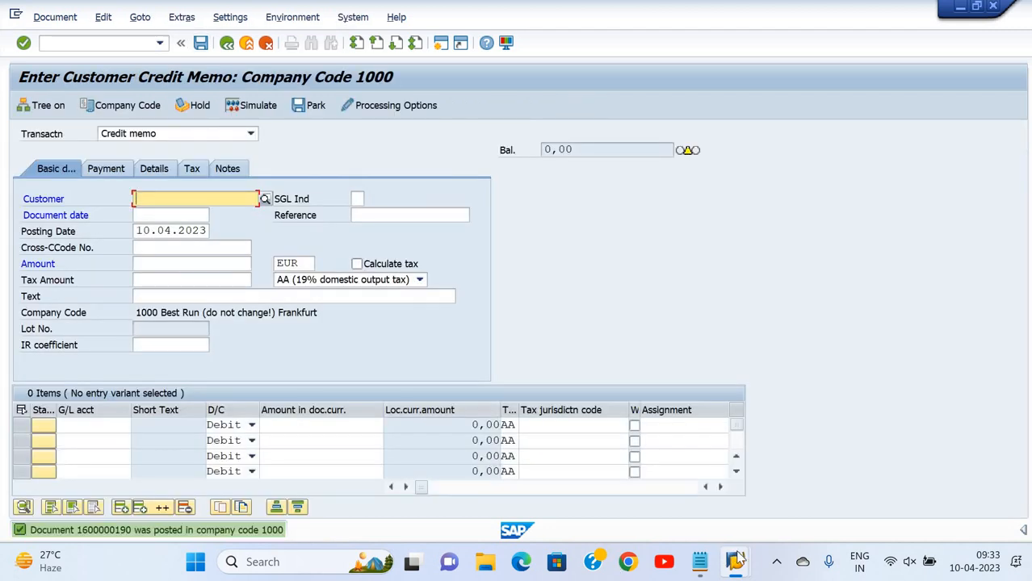
Refresh RAMA TRADERS' line item display to show the 1.800,00 balance, then view the Notepad notes
mouse_move(735, 560)
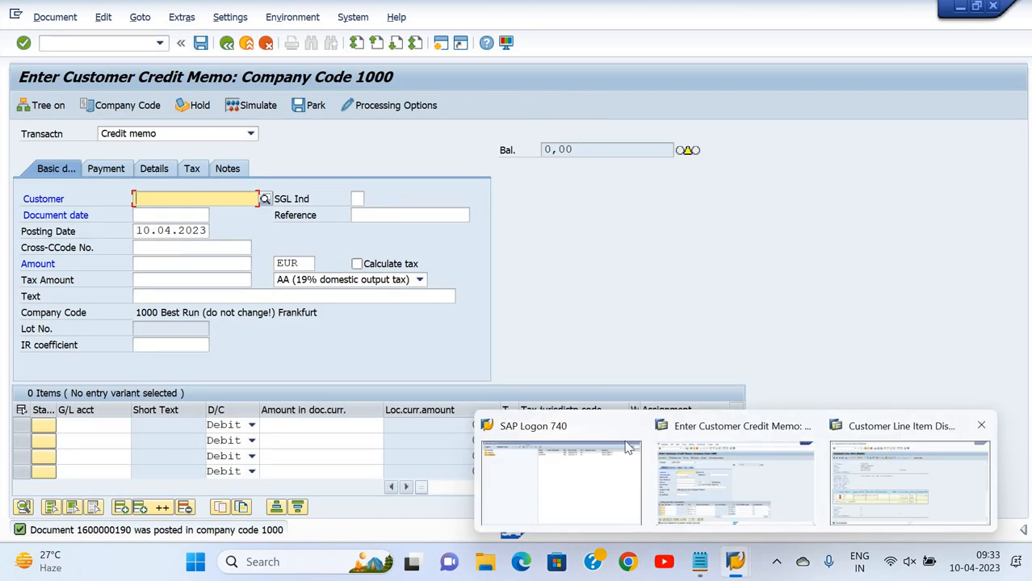
left_click(910, 482)
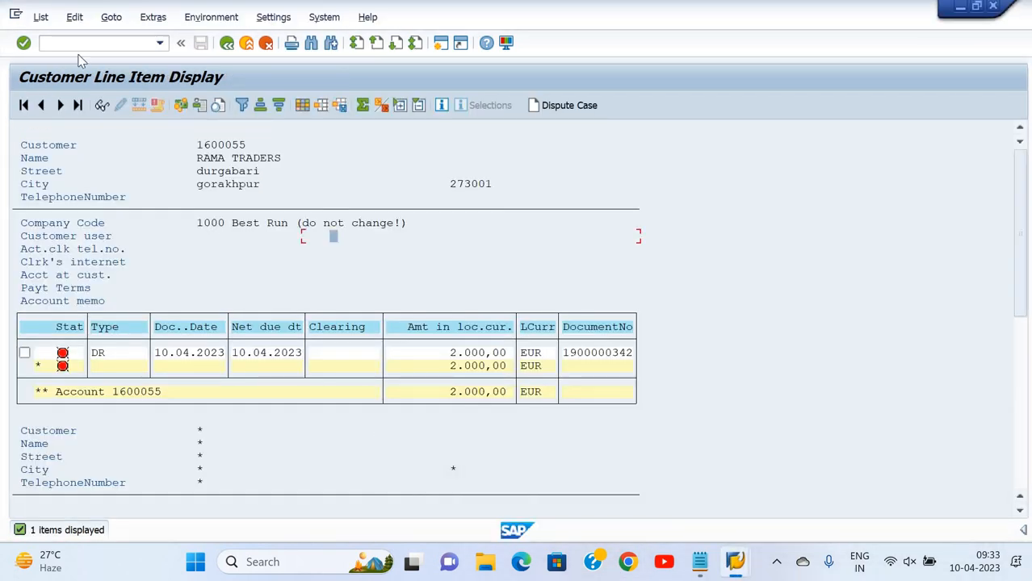
left_click(46, 19)
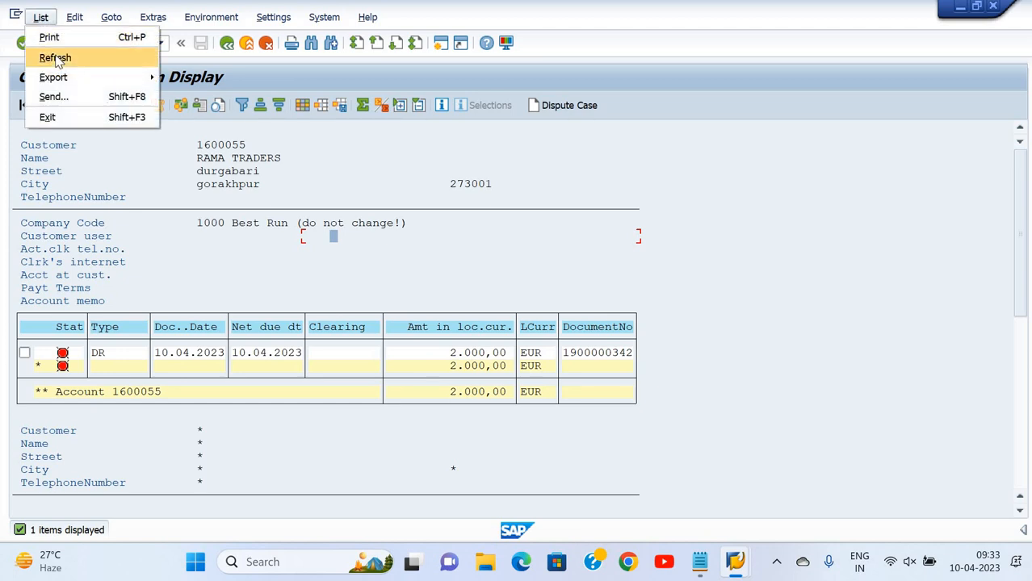
left_click(56, 60)
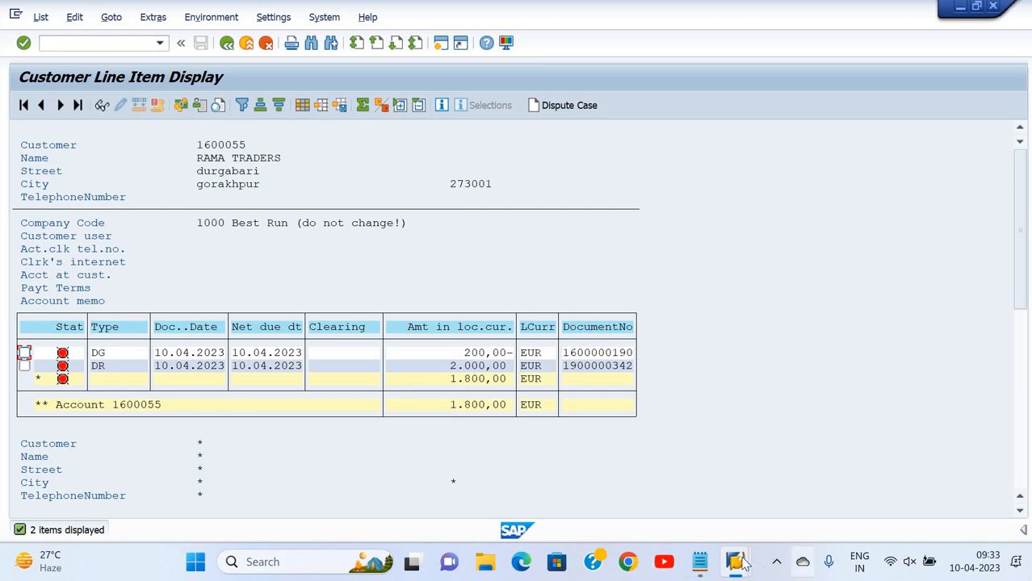
left_click(700, 563)
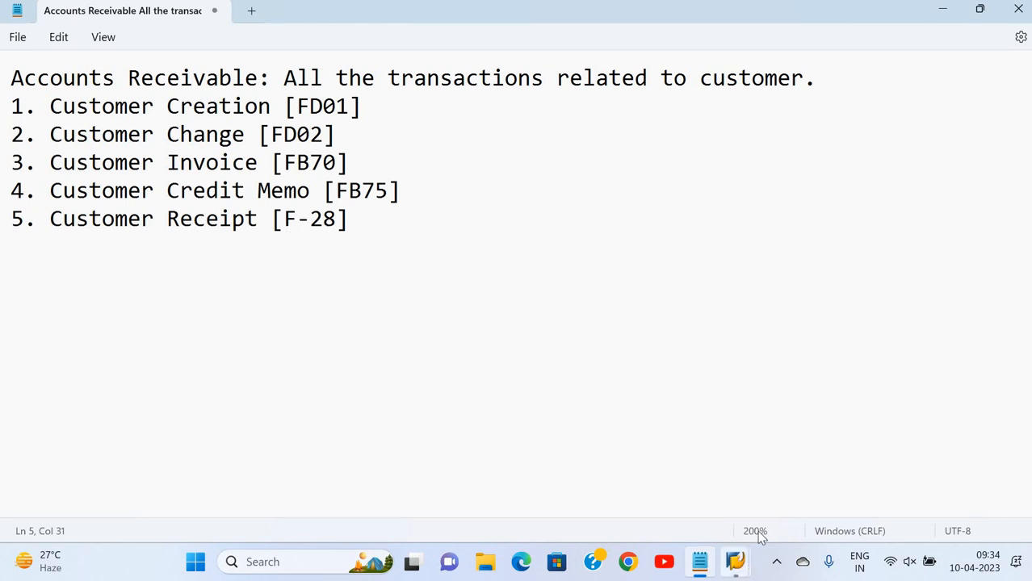
mouse_move(736, 565)
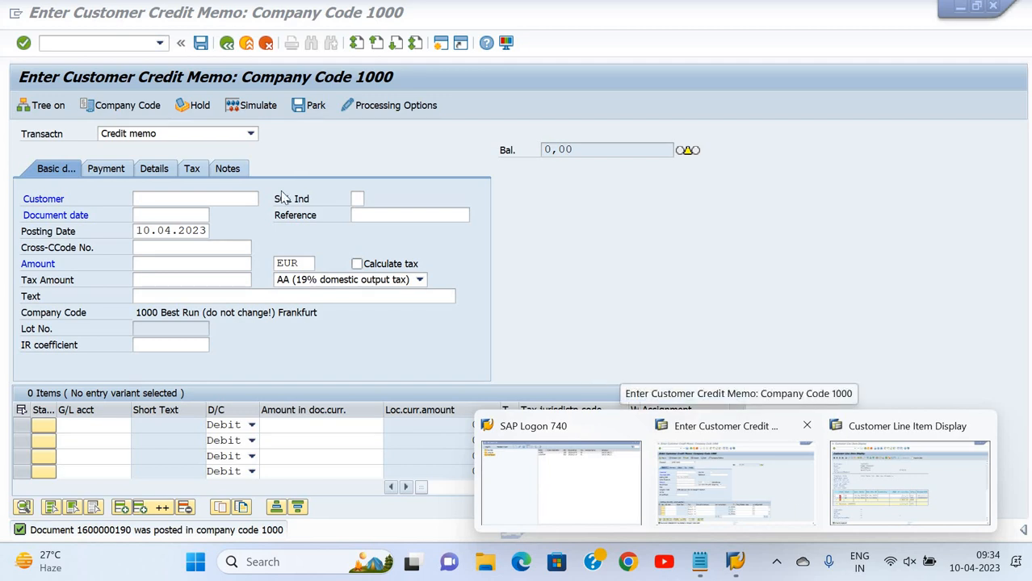
Start F-28 incoming payment and copy posting date 10.04.2023 into the document date
left_click(779, 494)
left_click(99, 43)
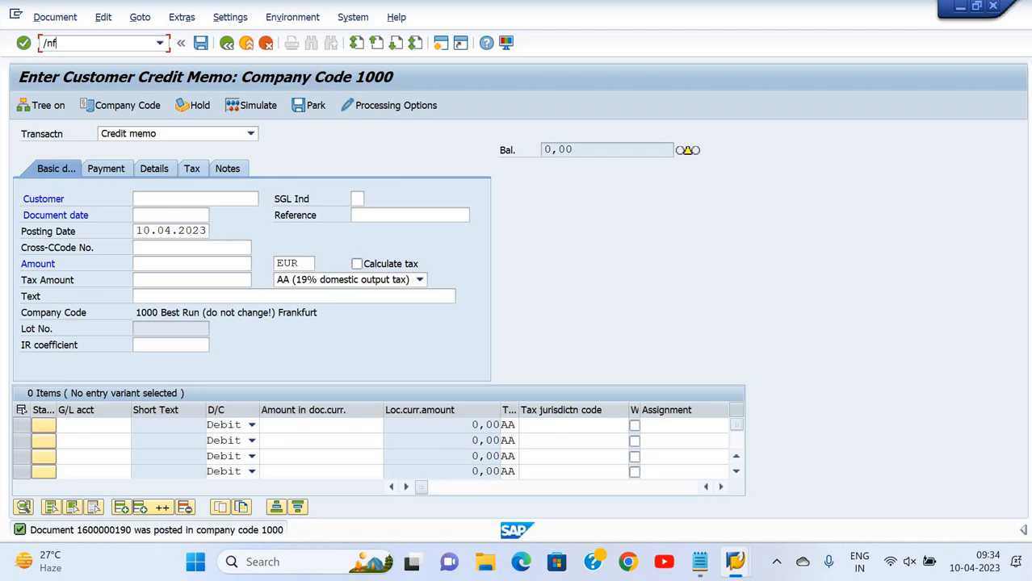
type("/nf-28")
key("Return")
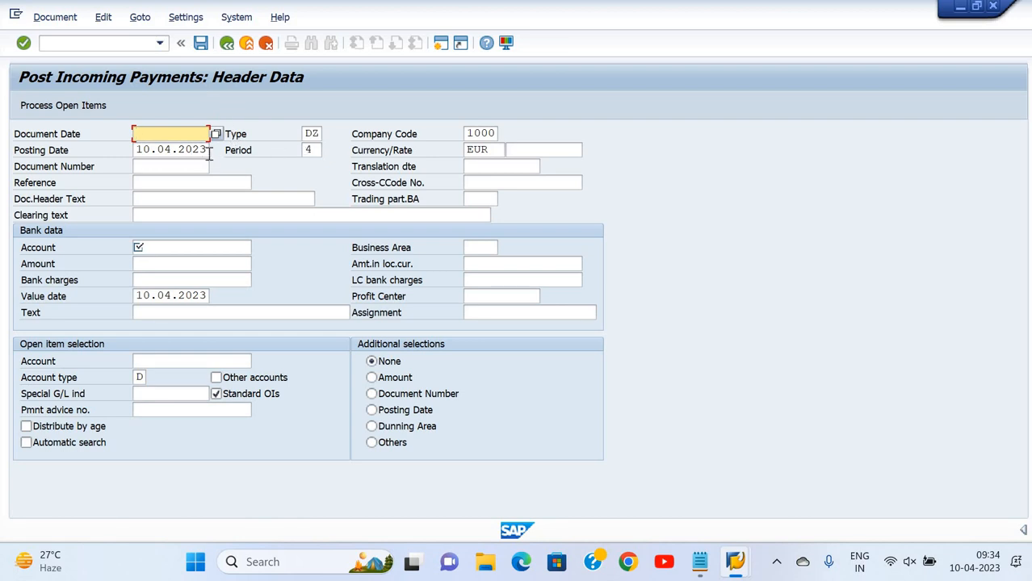
left_click(143, 145)
key("shift+End")
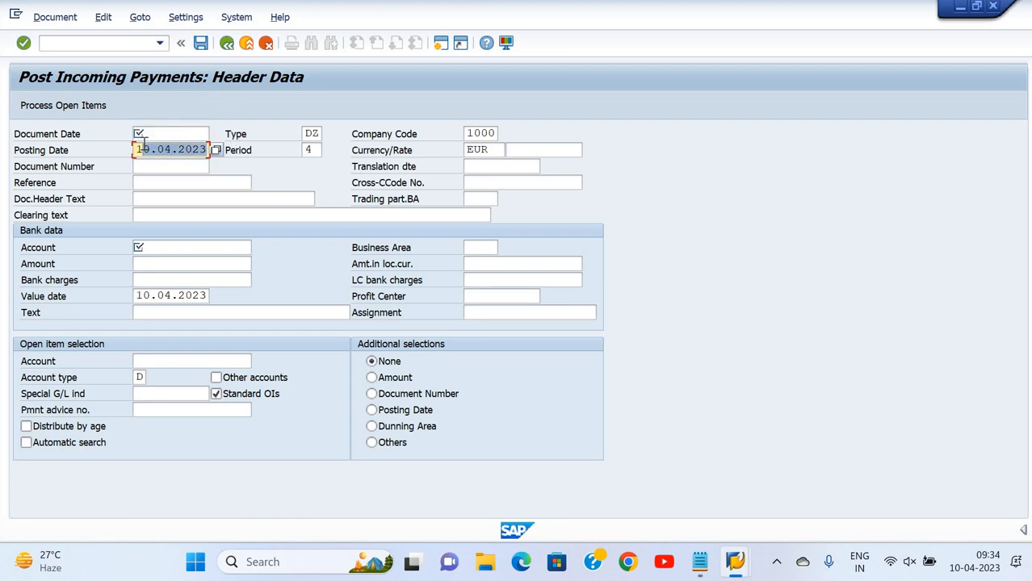
key("ctrl+c")
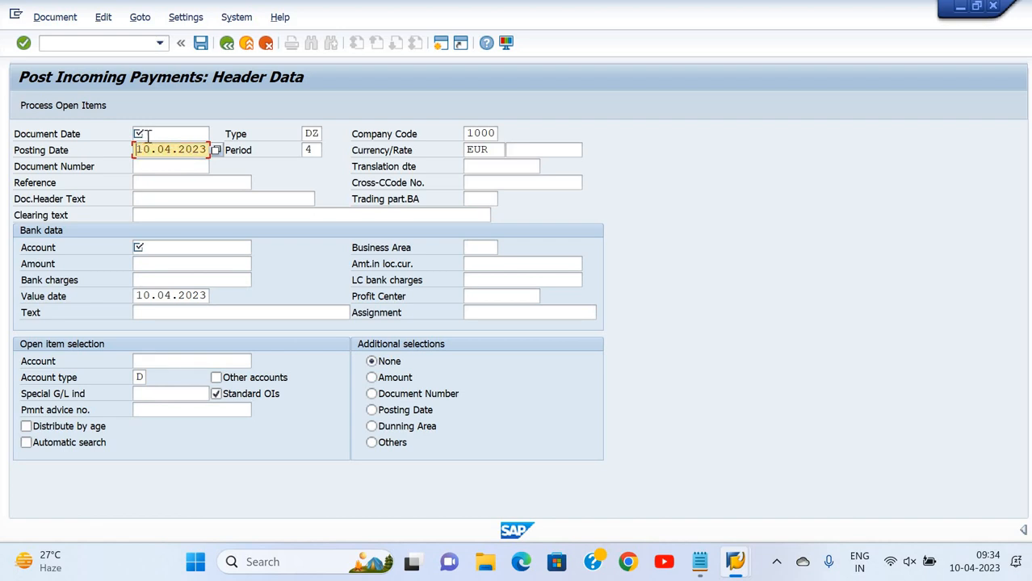
left_click(149, 135)
key("ctrl+v")
Enter the document header text 'Customer Receipt'
key("Tab")
key("Tab")
key("Tab")
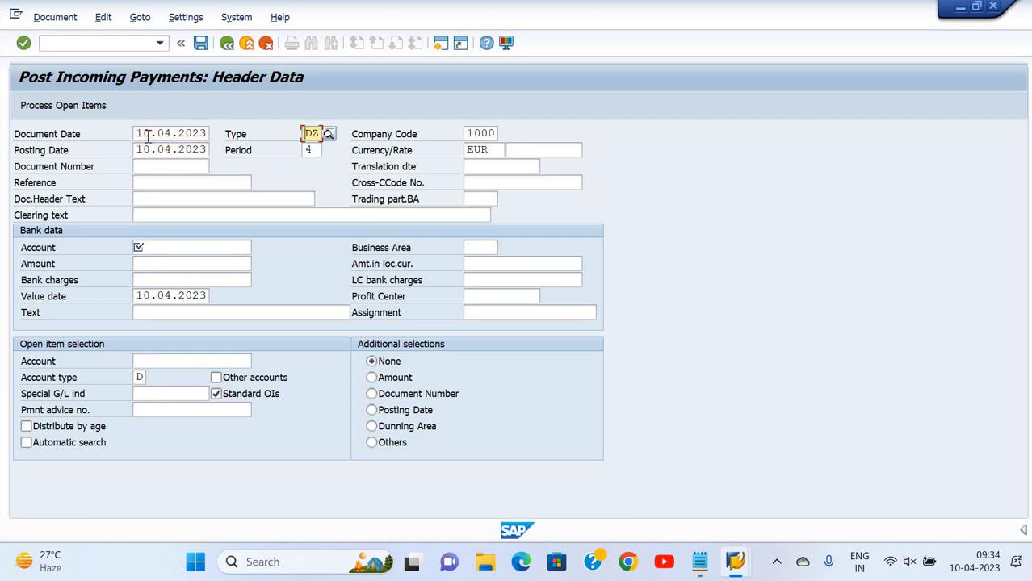
key("Tab")
key("Tab")
key("Tab")
key("Tab")
key("Tab")
key("Tab")
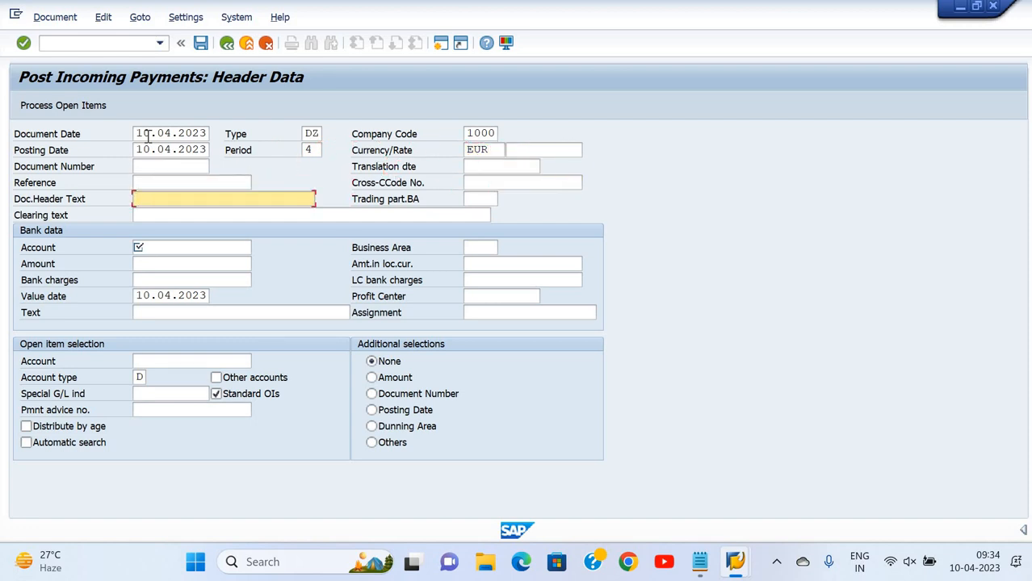
type("Being")
key("BackSpace")
key("BackSpace")
type("Customer")
key("Tab")
key("Tab")
key("Tab")
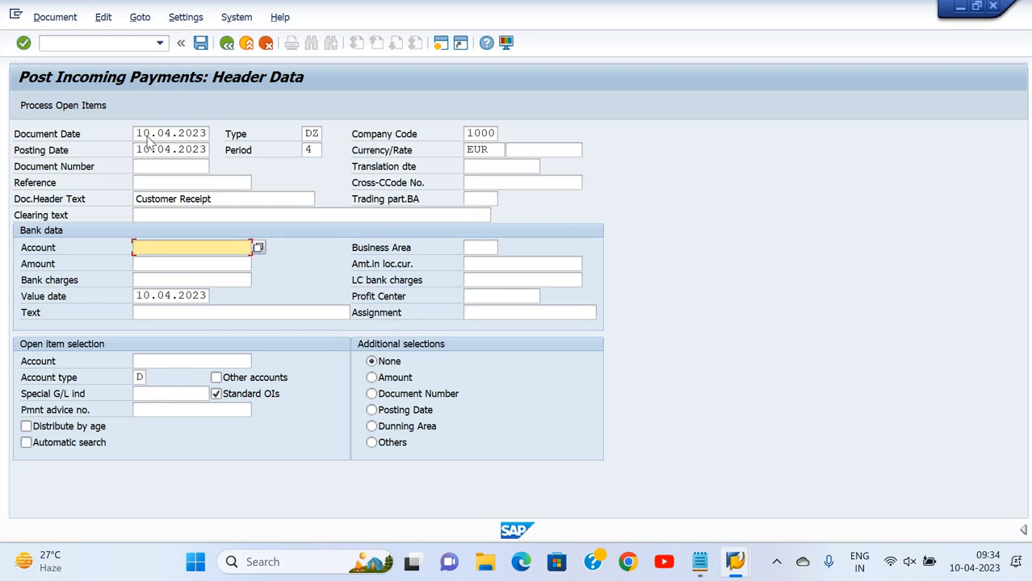
key("F4")
Select bank account 2022290 HDFC Main Bank A/c and enter amount 1800
type("de")
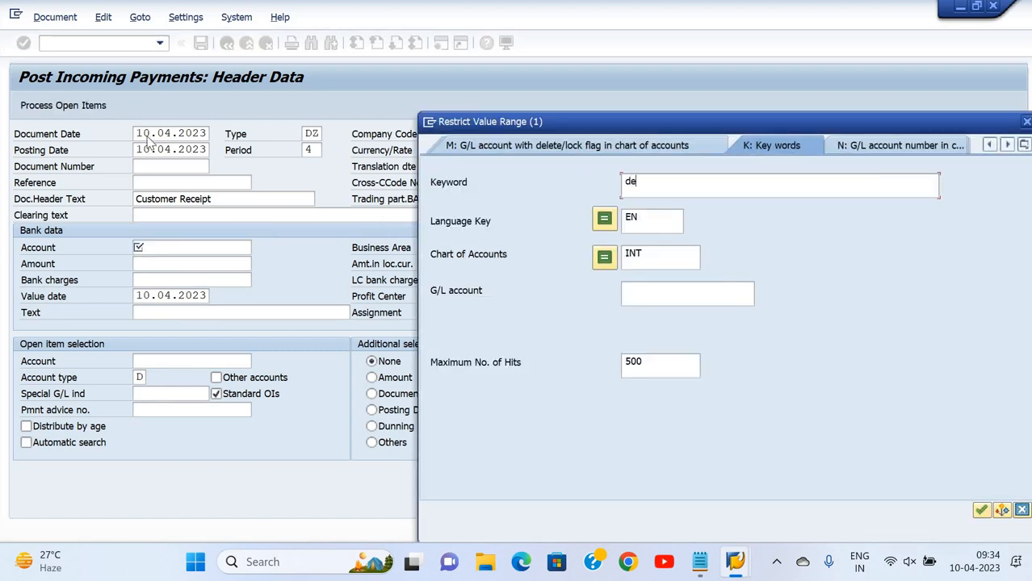
type("ep")
key("Return")
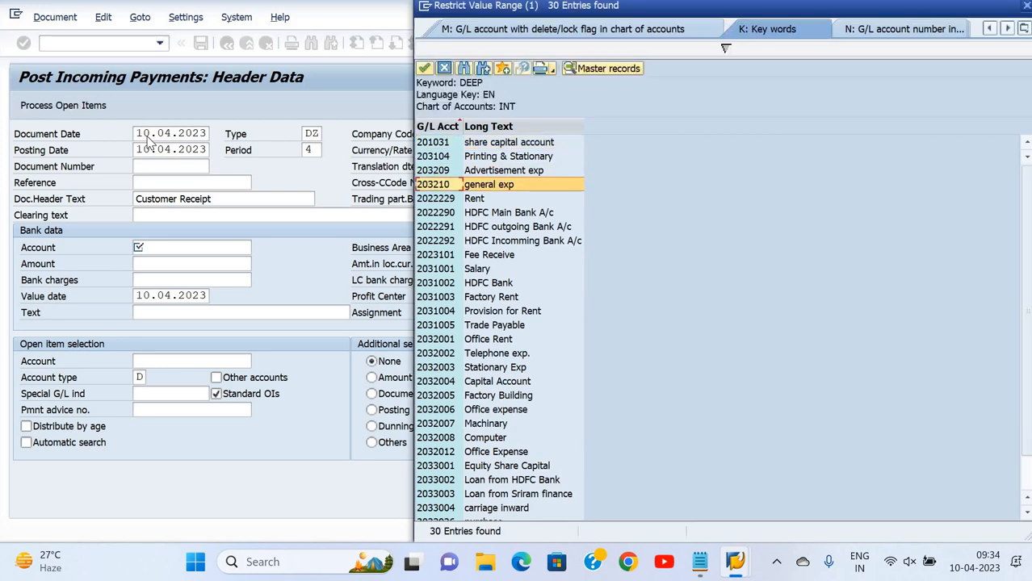
key("Down")
key("Down")
key("Return")
key("Tab")
key("Tab")
key("Tab")
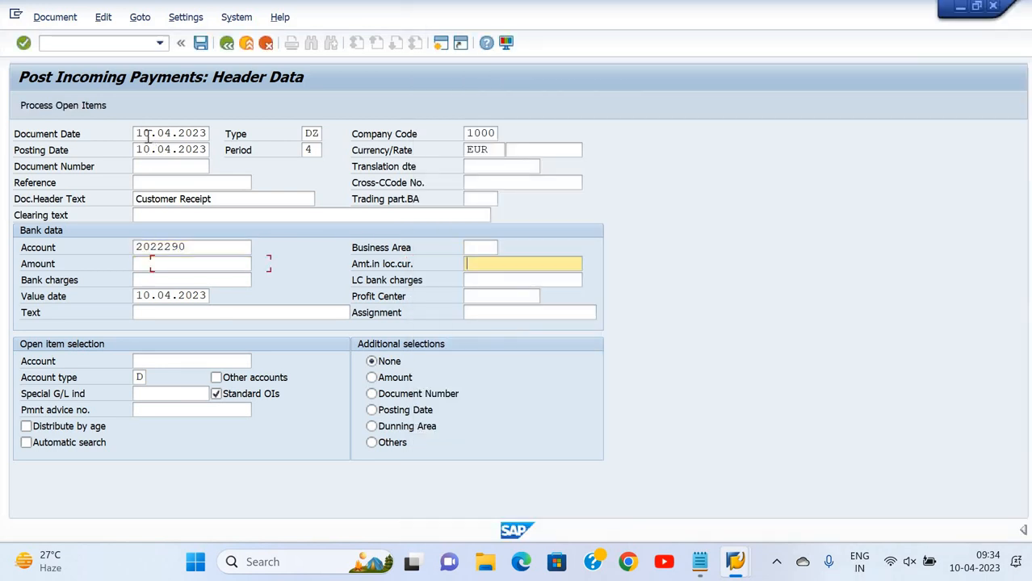
key("Tab")
key("shift+Tab")
key("shift+Tab")
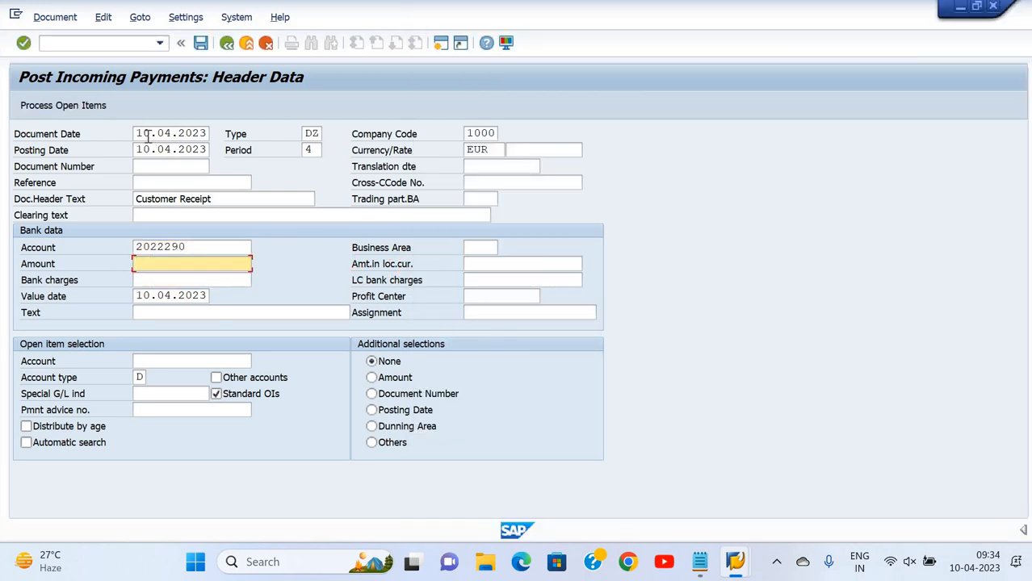
type("18")
key("Tab")
key("shift+Tab")
type("00")
key("Tab")
key("Tab")
key("Tab")
key("Tab")
key("Tab")
key("Tab")
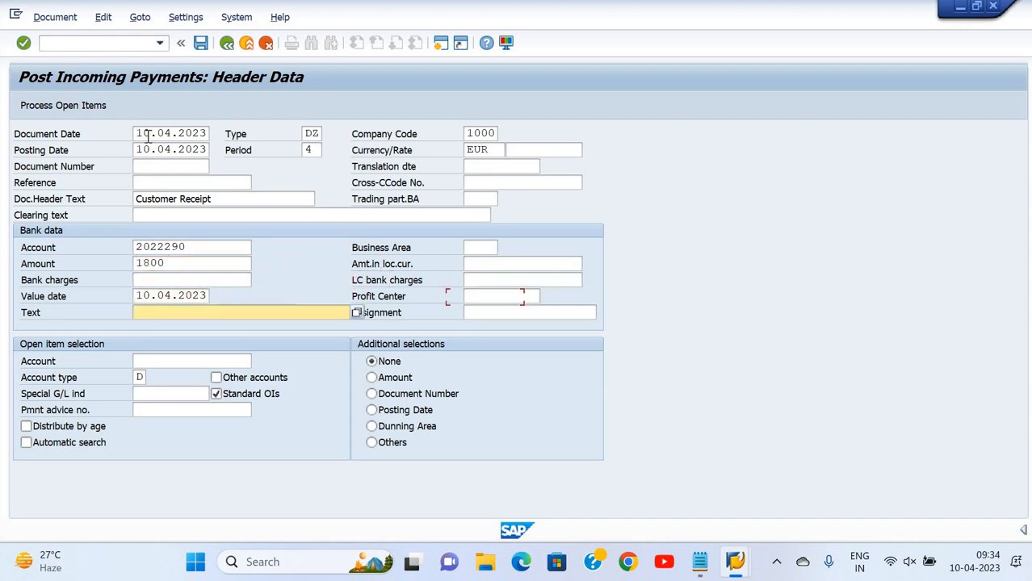
Enter the payment text 'Being full payment receive'
type("Being payment")
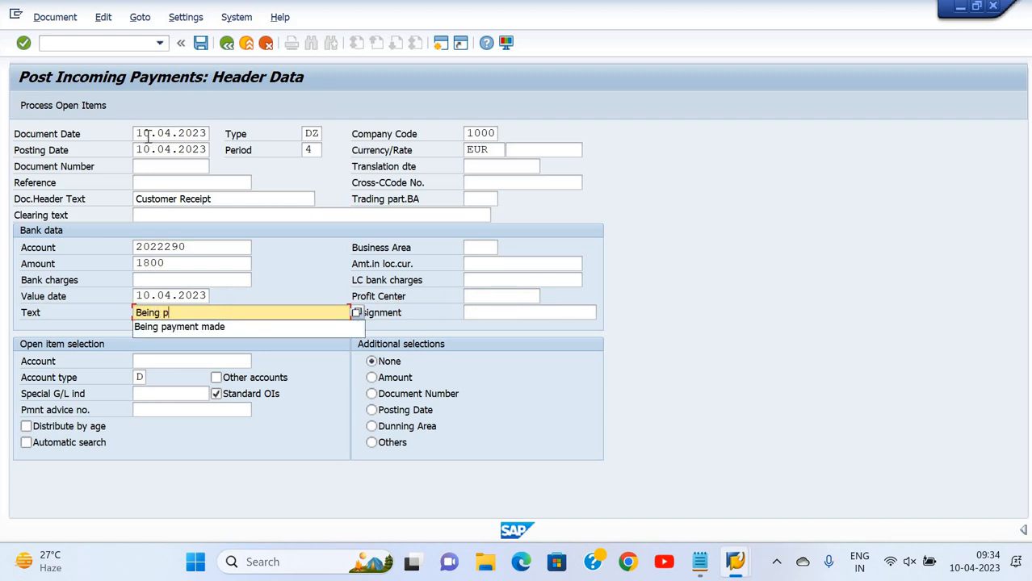
key("BackSpace")
key("BackSpace")
key("BackSpace")
key("BackSpace")
key("BackSpace")
key("BackSpace")
type("fu")
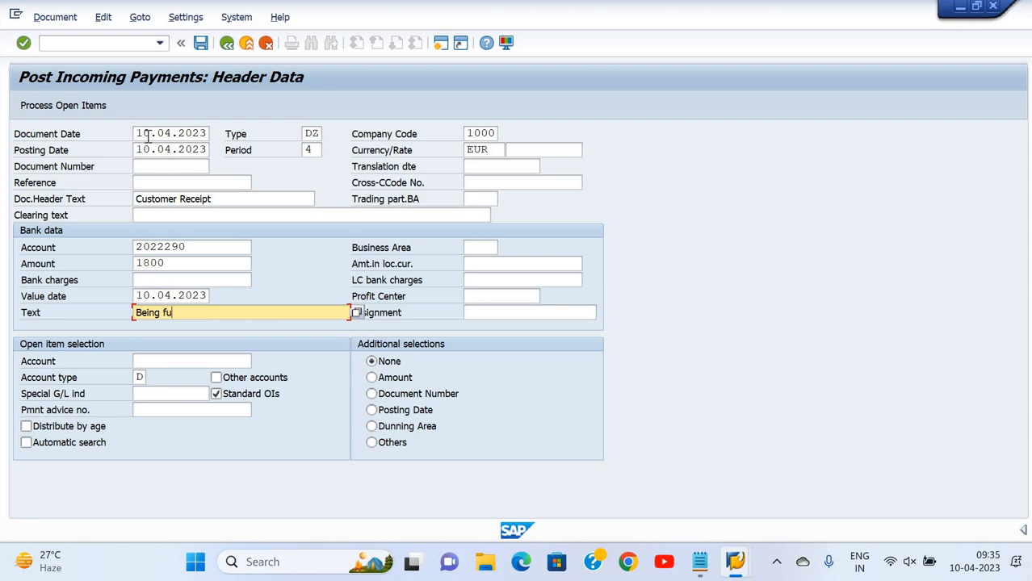
type("ll payment receive")
key("Tab")
key("Tab")
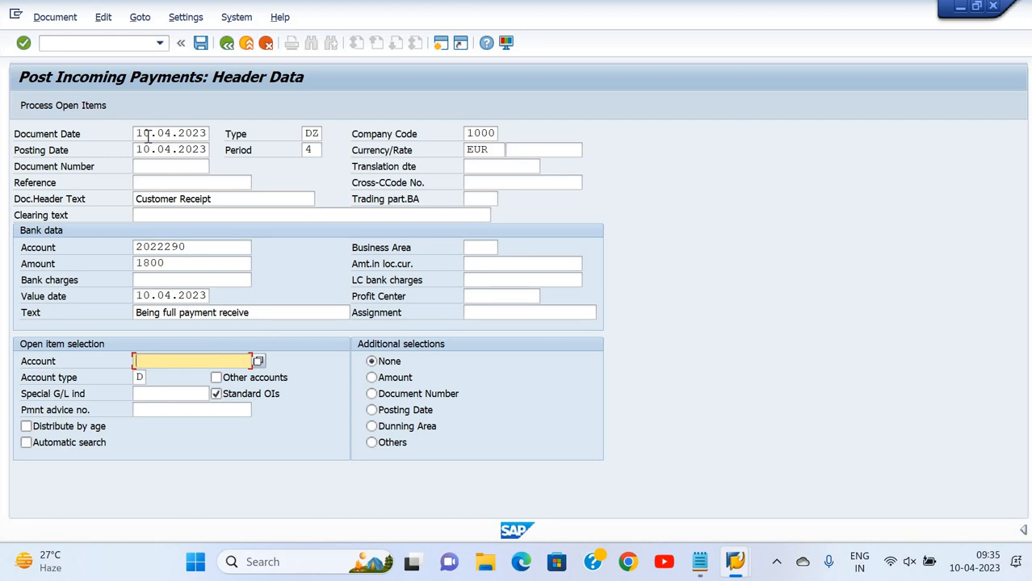
key("Return")
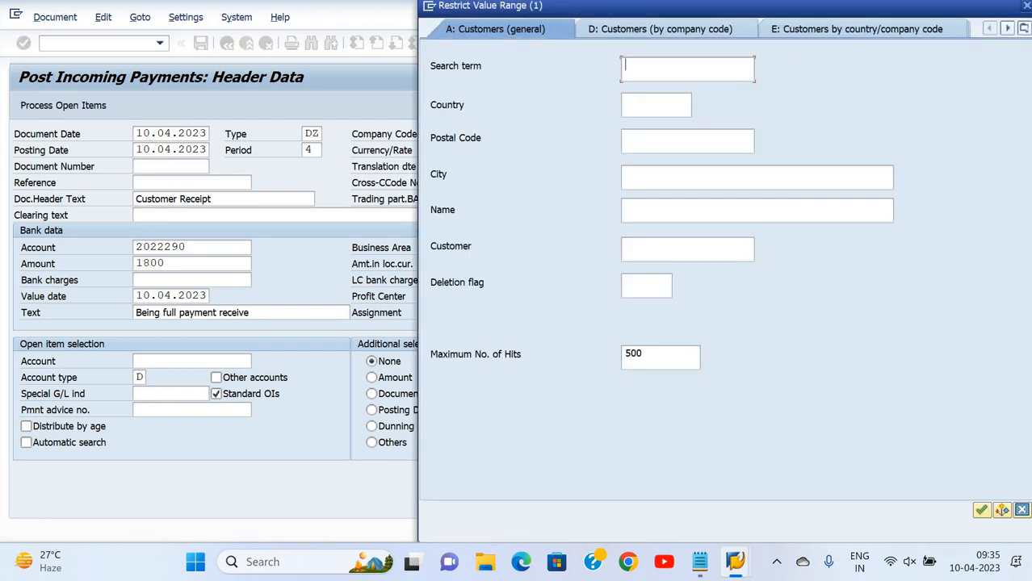
type("deep")
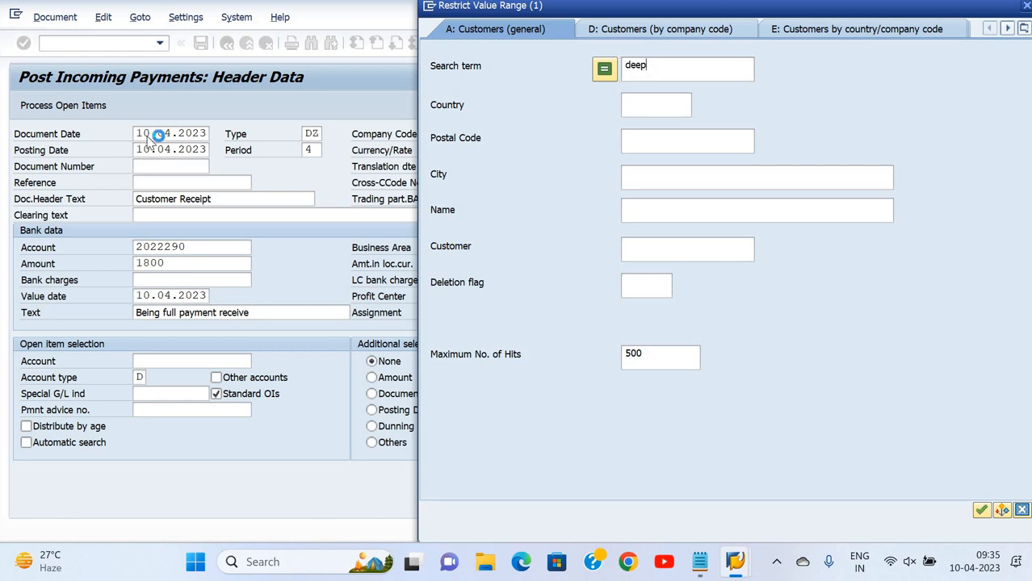
key("Return")
key("Down")
key("Down")
key("Down")
key("Down")
key("Down")
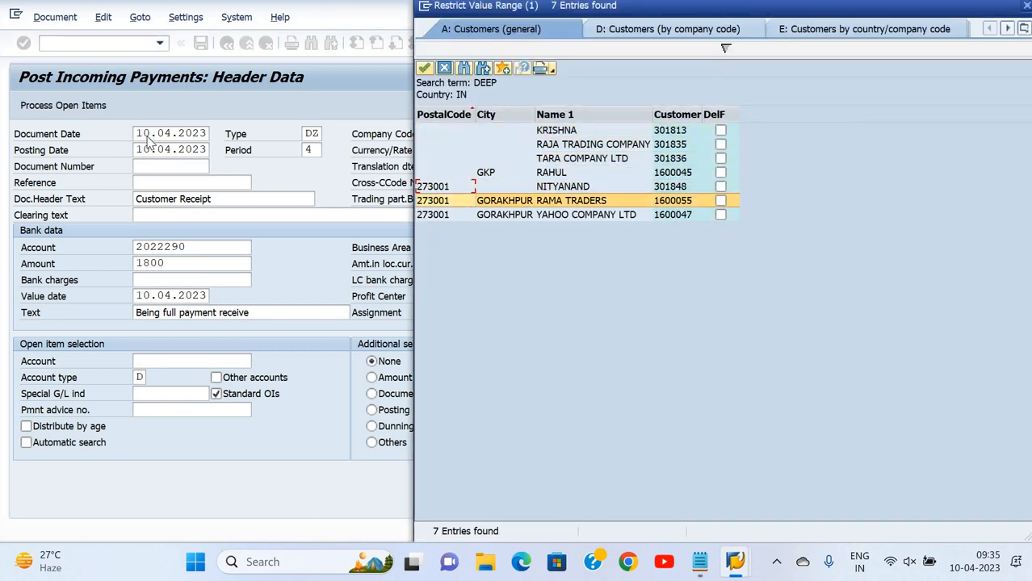
key("Return")
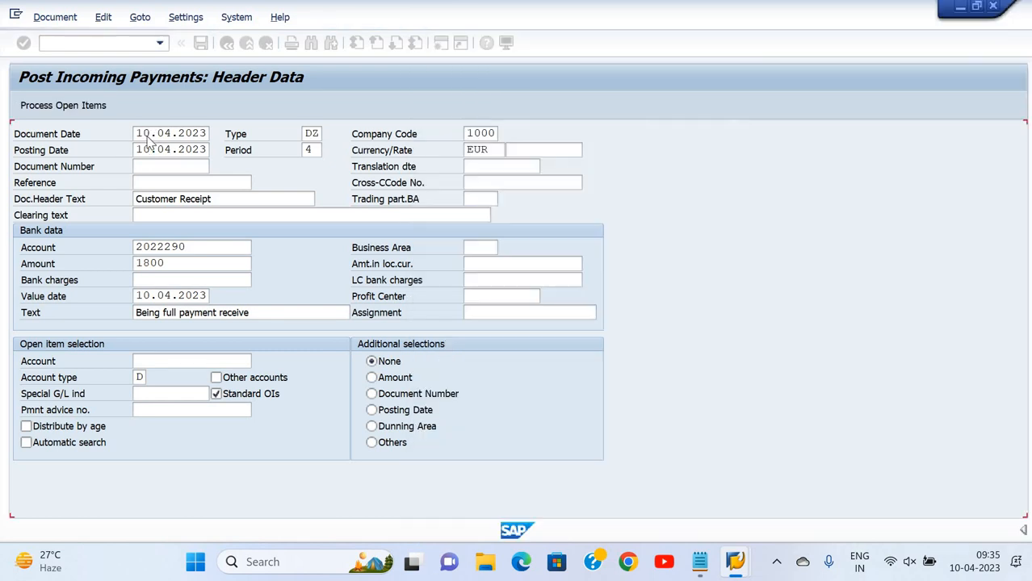
key("Return")
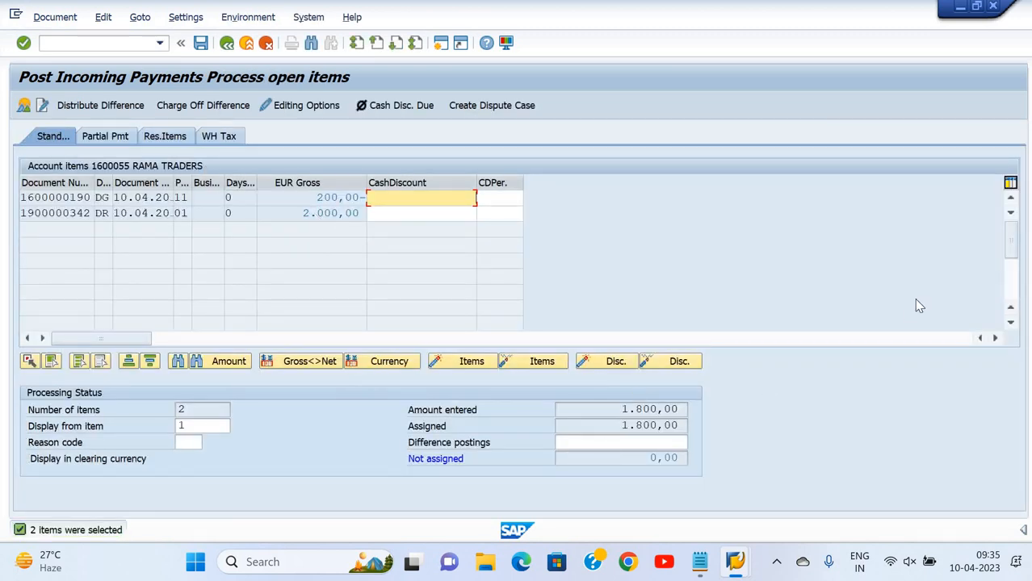
key("ctrl+s")
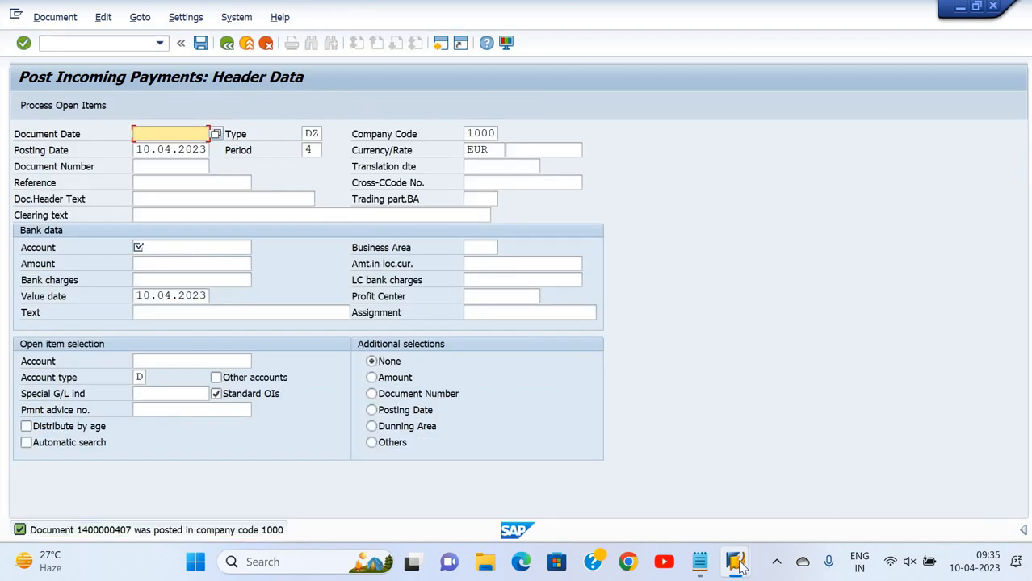
Refresh FBL5N and list RAMA TRADERS' cleared items, all cleared 10.04.2023 with balance 0,00
mouse_move(739, 557)
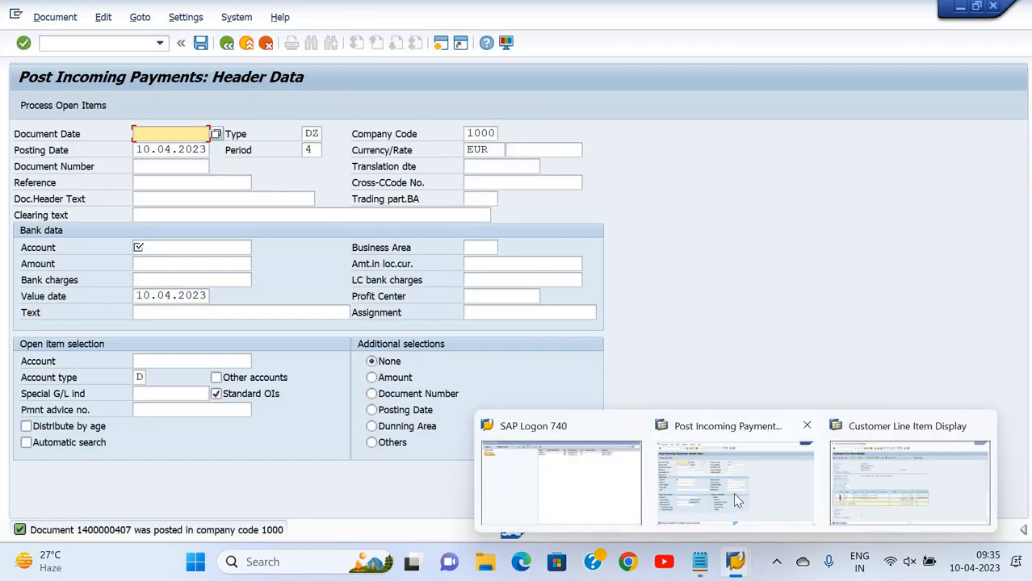
left_click(923, 469)
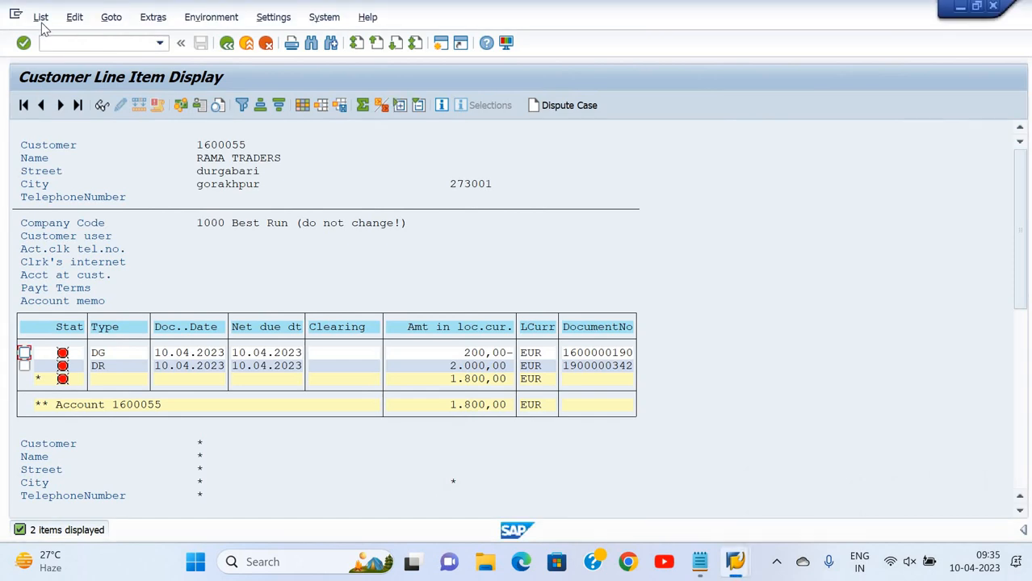
left_click(41, 17)
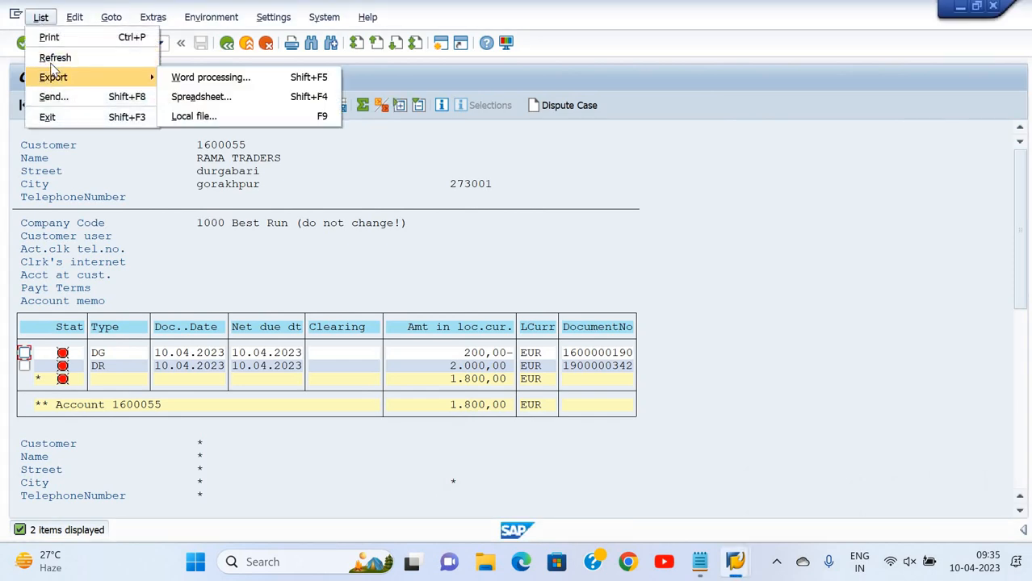
left_click(52, 65)
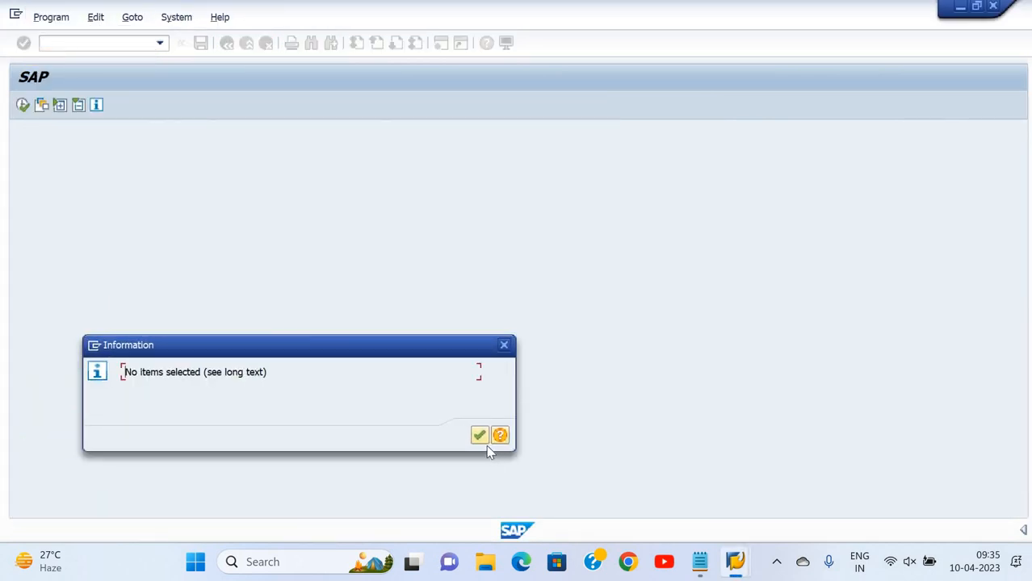
left_click(479, 437)
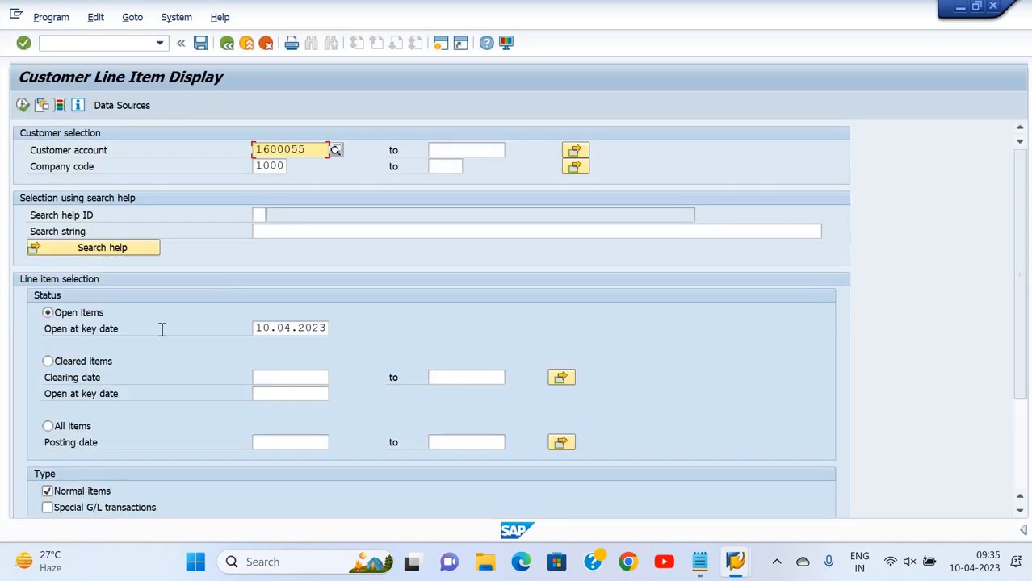
left_click(47, 362)
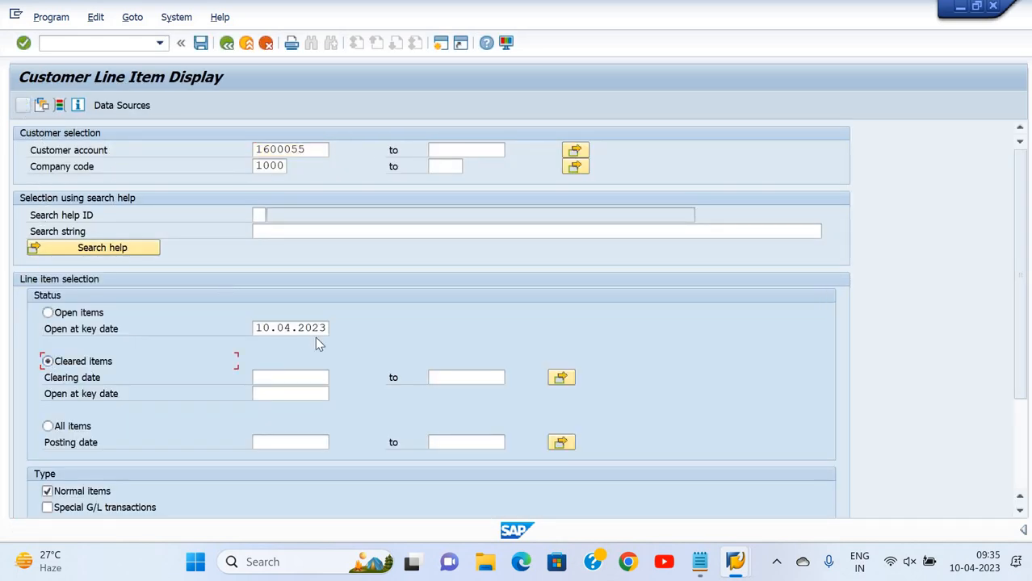
key("F8")
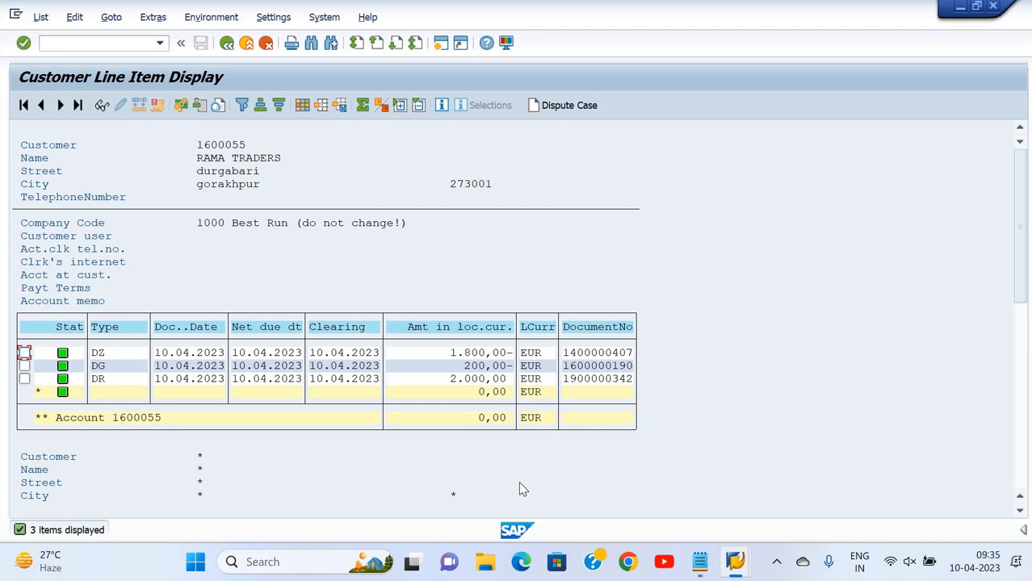
left_click(303, 105)
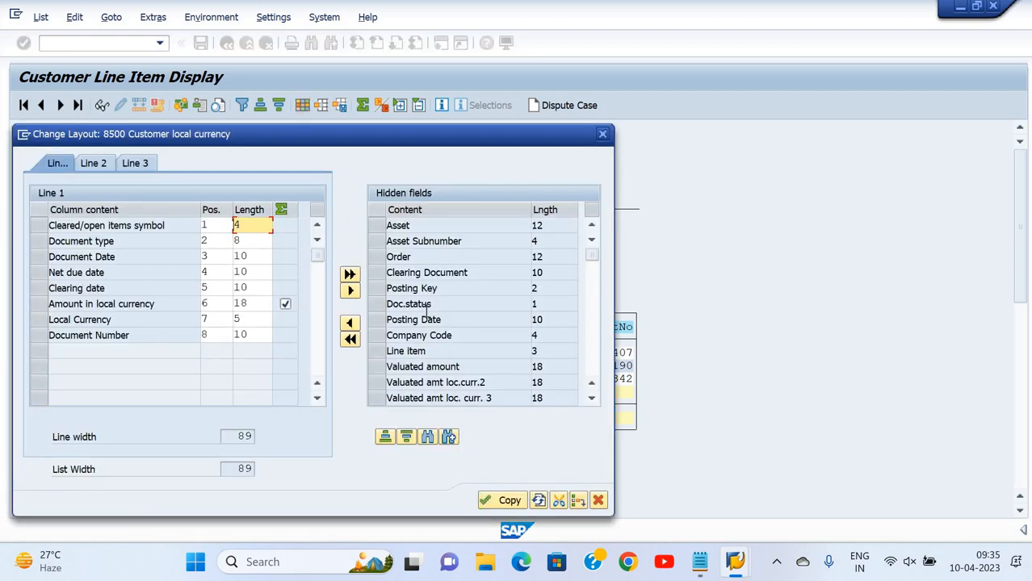
Move Posting Date from the hidden fields into the displayed columns and apply the layout
left_click(376, 289)
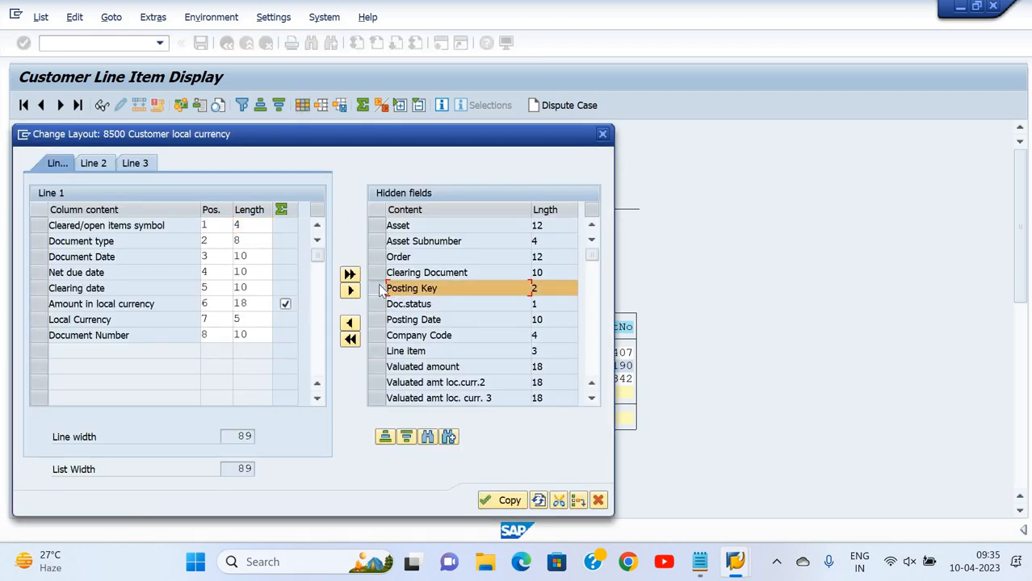
left_click(377, 289)
left_click(380, 321)
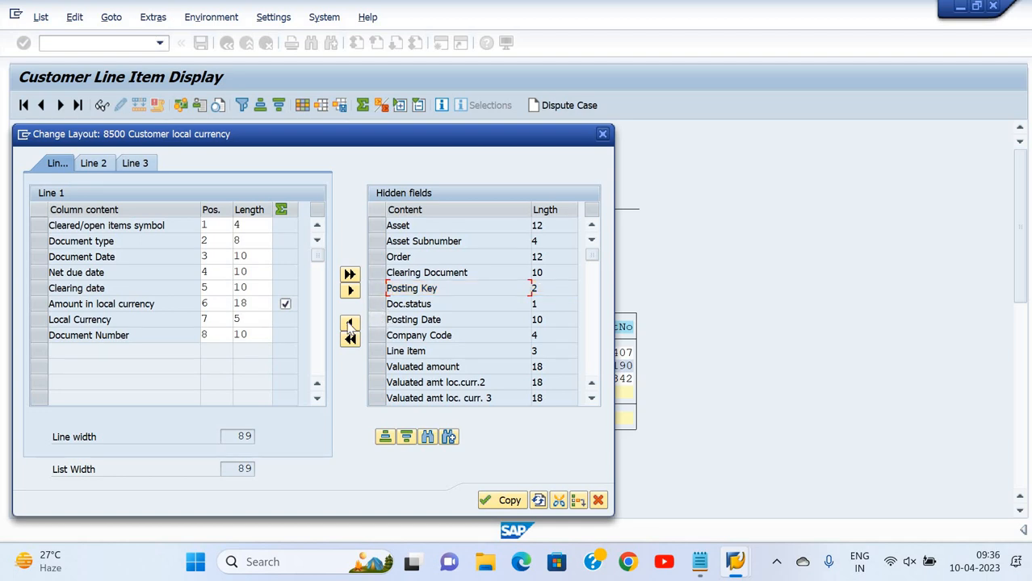
left_click(349, 324)
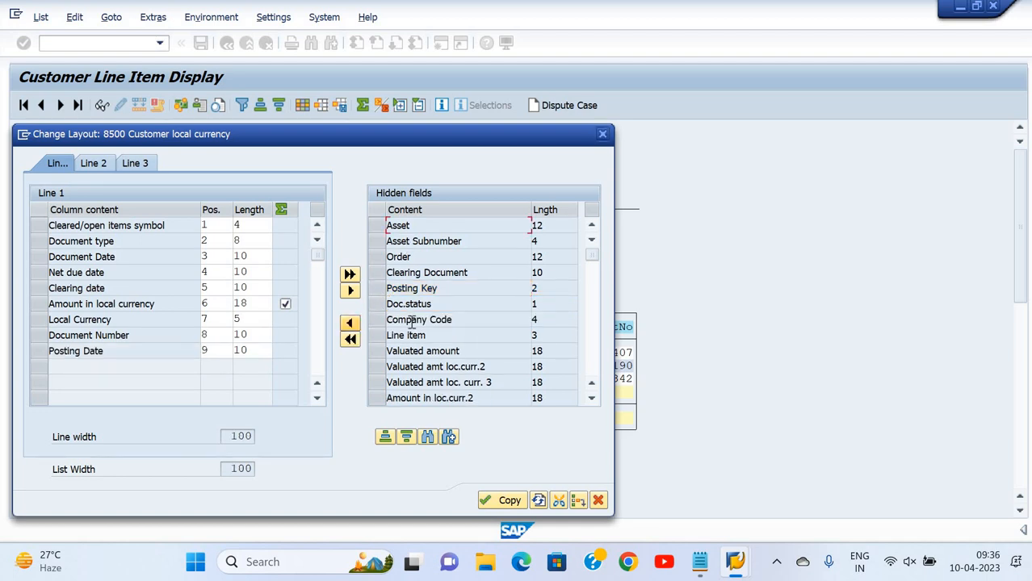
left_click(503, 500)
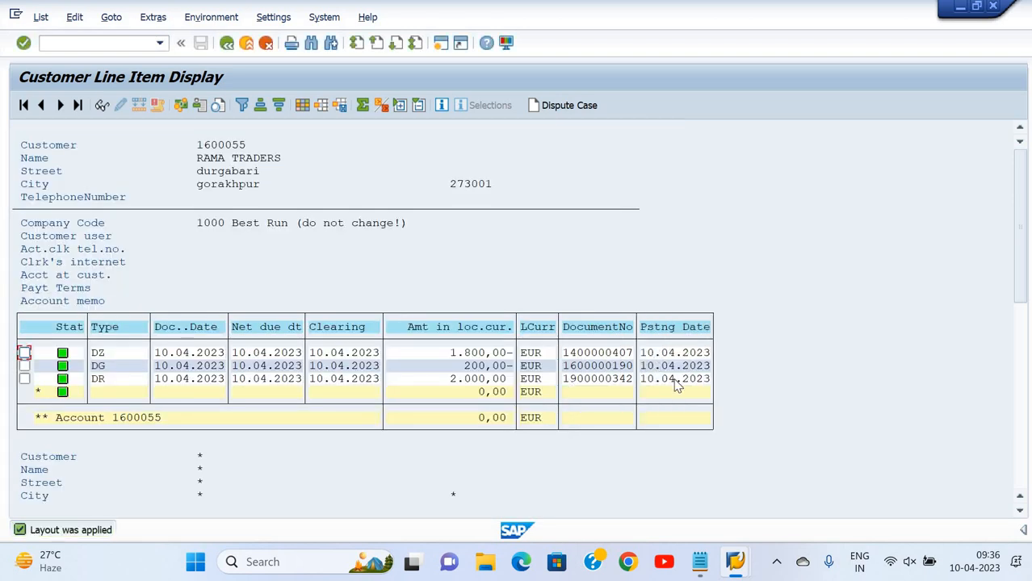